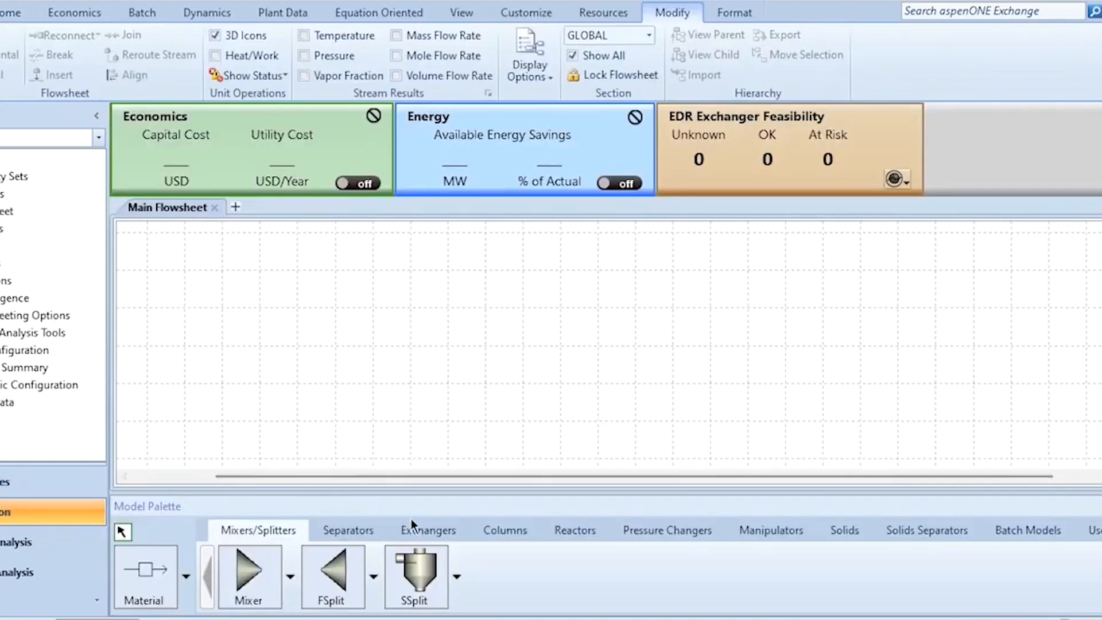
Switch to the simulation environment and place a HeatX exchanger block named HEX on the main flowsheet
{"action": "left_click", "coordinate": [426, 528]}
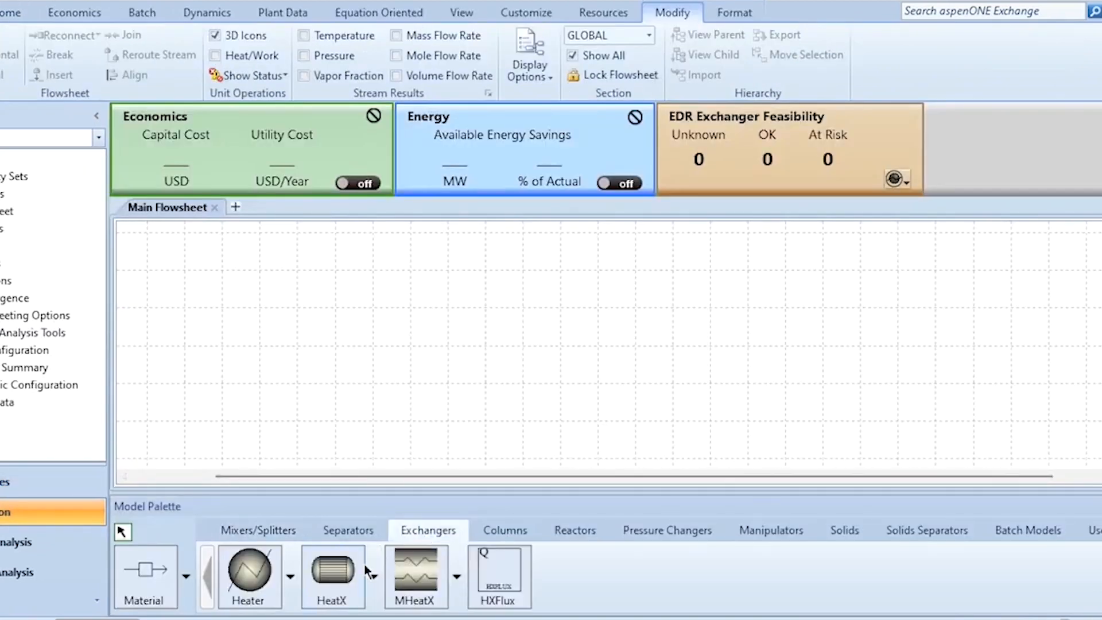
{"action": "left_click", "coordinate": [333, 571]}
{"action": "left_click", "coordinate": [560, 343]}
{"action": "type", "text": "HEX"}
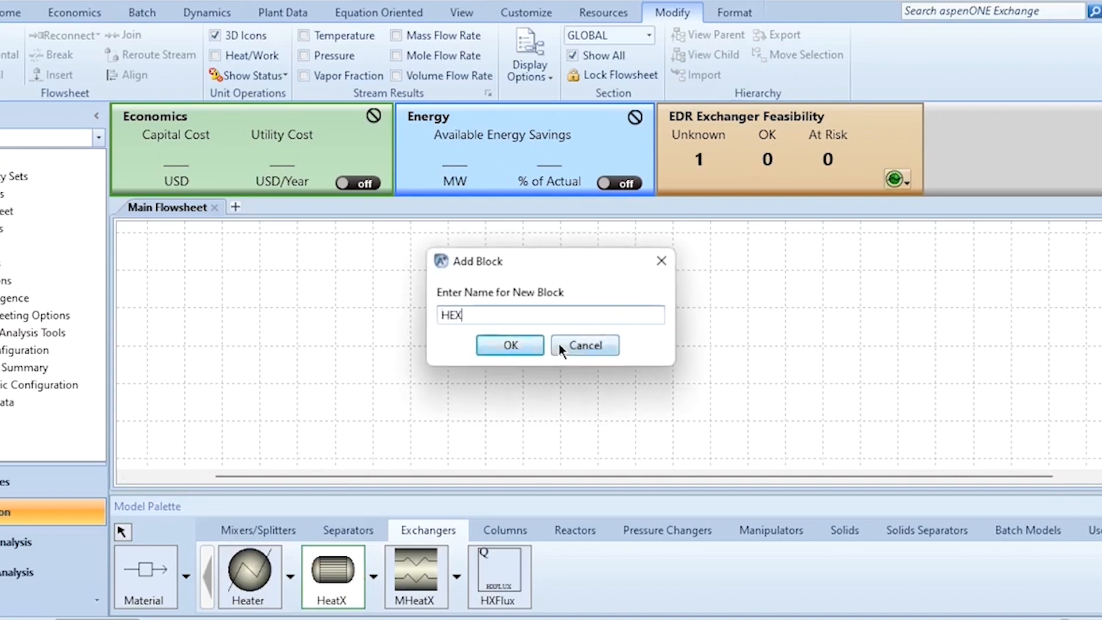
{"action": "key", "text": "Return"}
{"action": "right_click", "coordinate": [639, 360]}
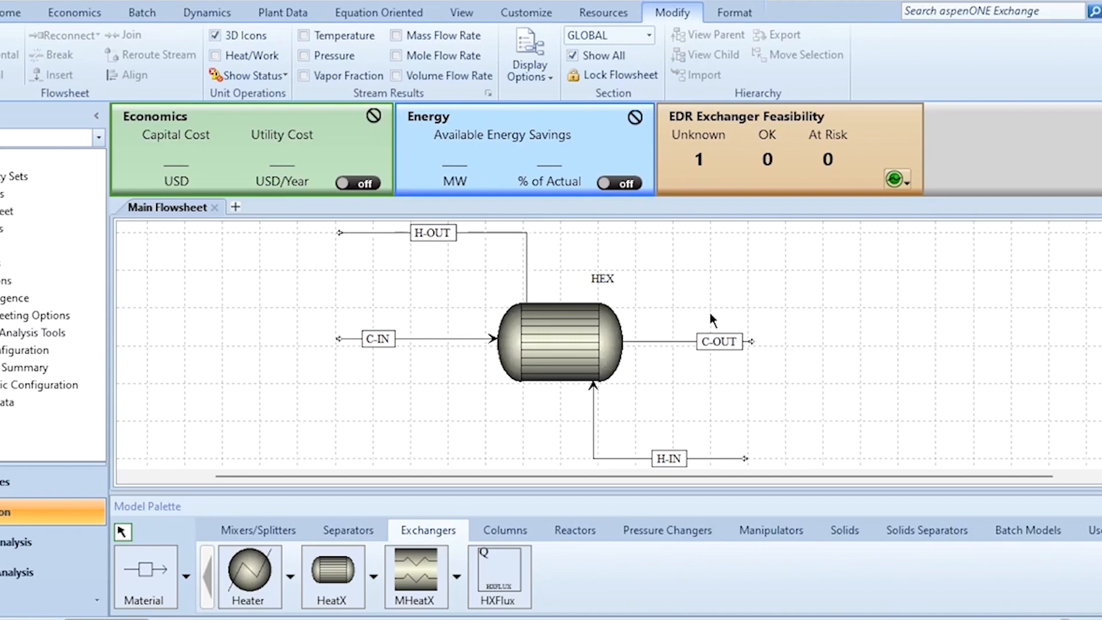
Specify stream H-IN by vapor fraction and pressure: 5 bar, vapor fraction 1 and a total mole flow of 100 kmol/hr
{"action": "left_click", "coordinate": [613, 458]}
{"action": "double_click", "coordinate": [612, 458]}
{"action": "double_click", "coordinate": [315, 290]}
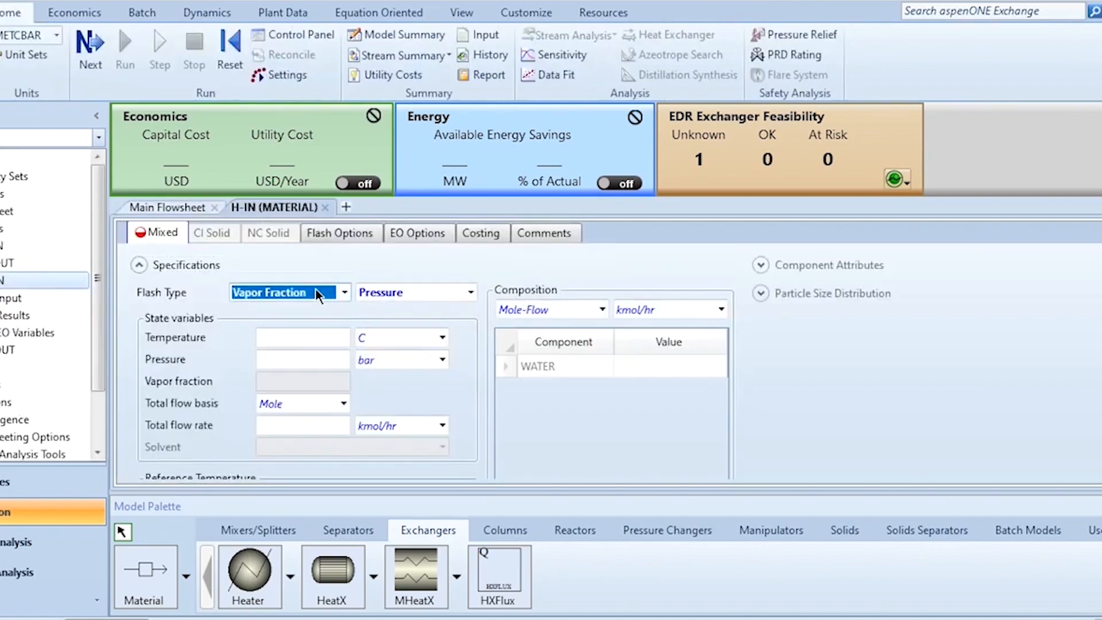
{"action": "left_click", "coordinate": [325, 360]}
{"action": "type", "text": "5"}
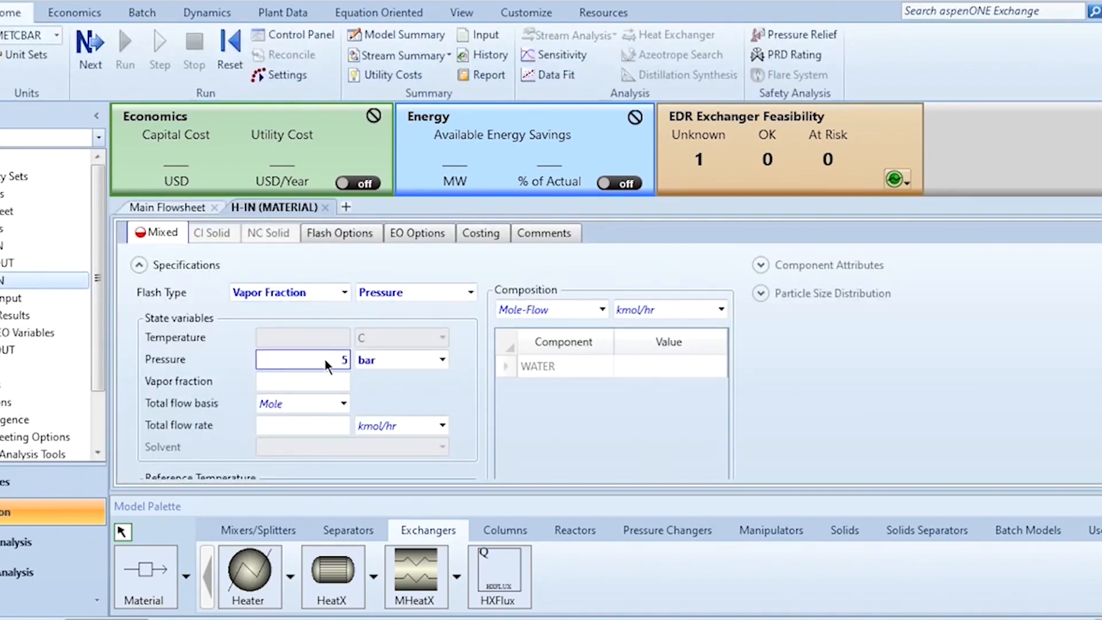
{"action": "left_click", "coordinate": [318, 379]}
{"action": "type", "text": "1"}
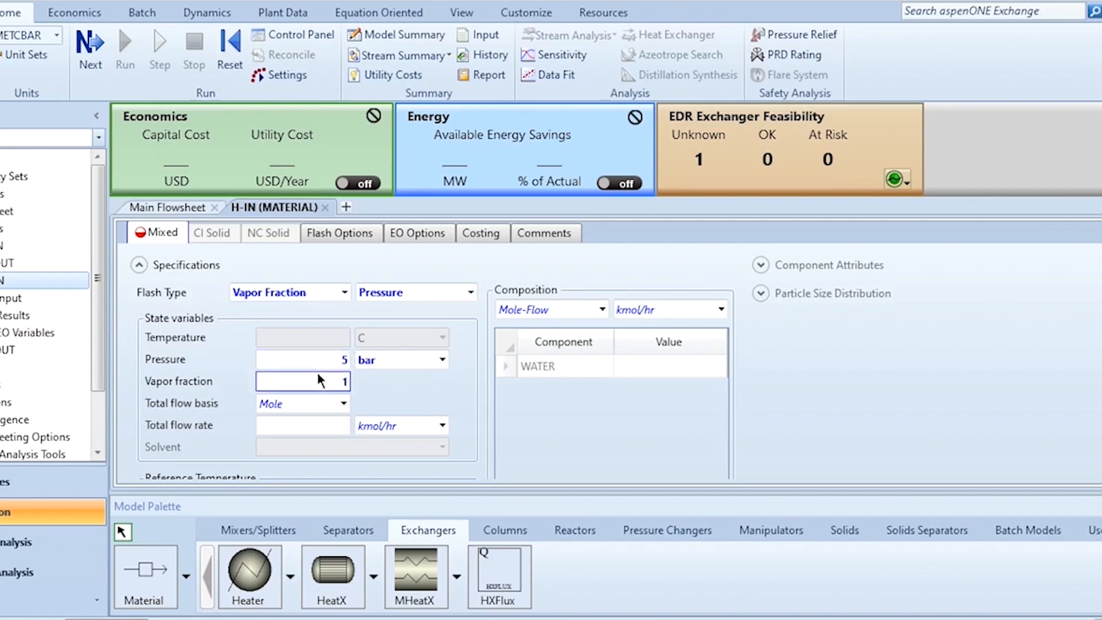
{"action": "left_click", "coordinate": [309, 422]}
{"action": "type", "text": "100"}
{"action": "key", "text": "Return"}
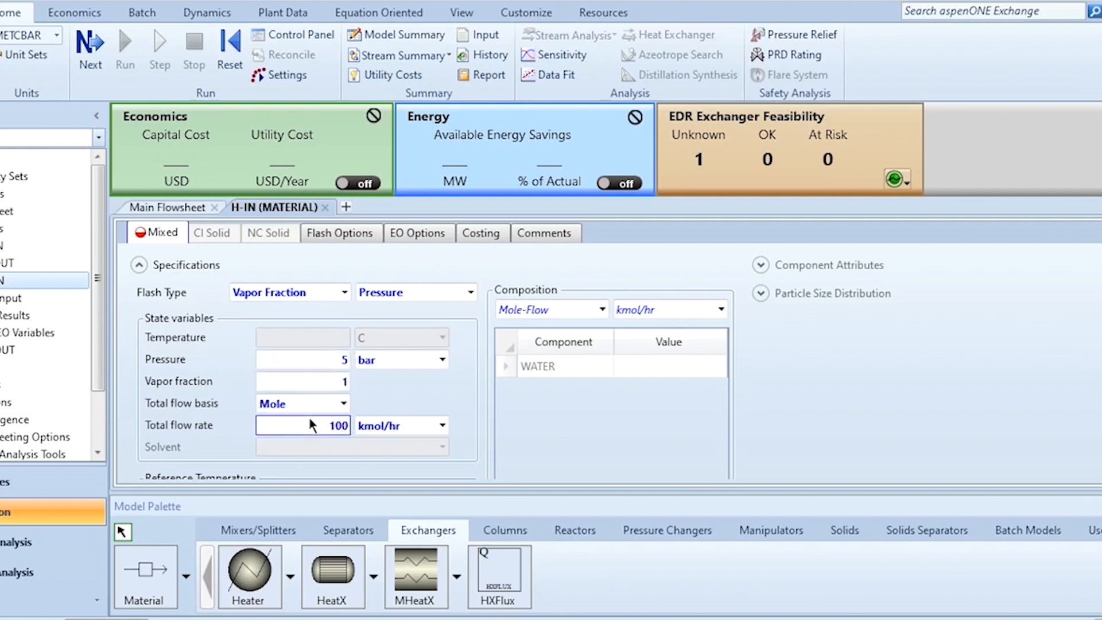
Set the H-IN composition basis to Mole-Frac and enter a value of 1 for WATER
{"action": "left_click", "coordinate": [556, 307]}
{"action": "scroll", "coordinate": [556, 306], "scroll_direction": "down", "scroll_amount": 3}
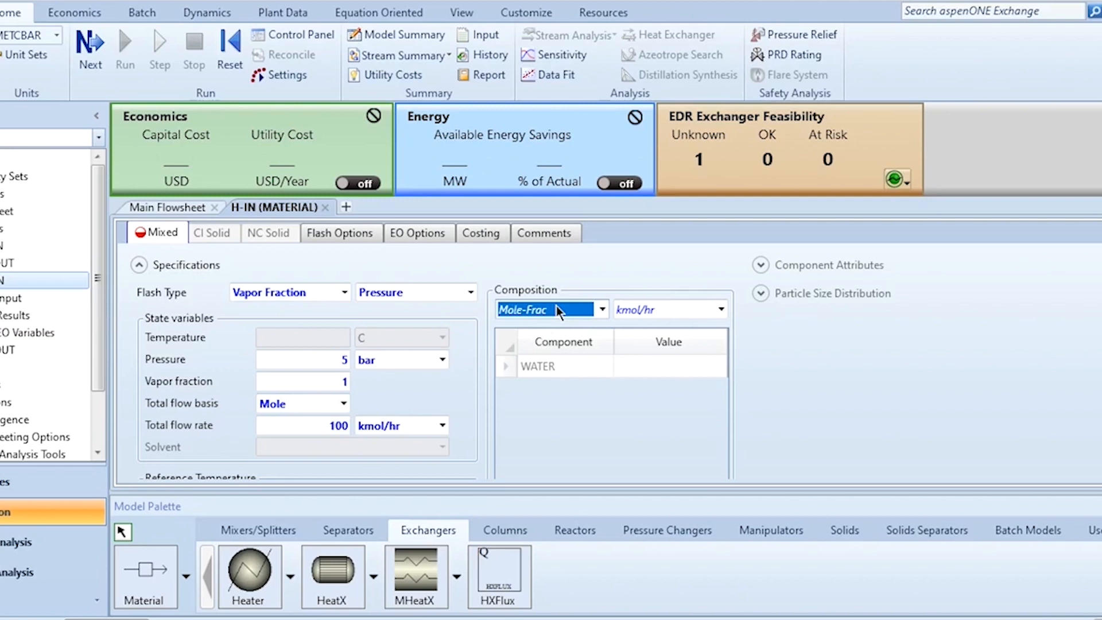
{"action": "key", "text": "Return"}
{"action": "left_click", "coordinate": [663, 378]}
{"action": "type", "text": "1"}
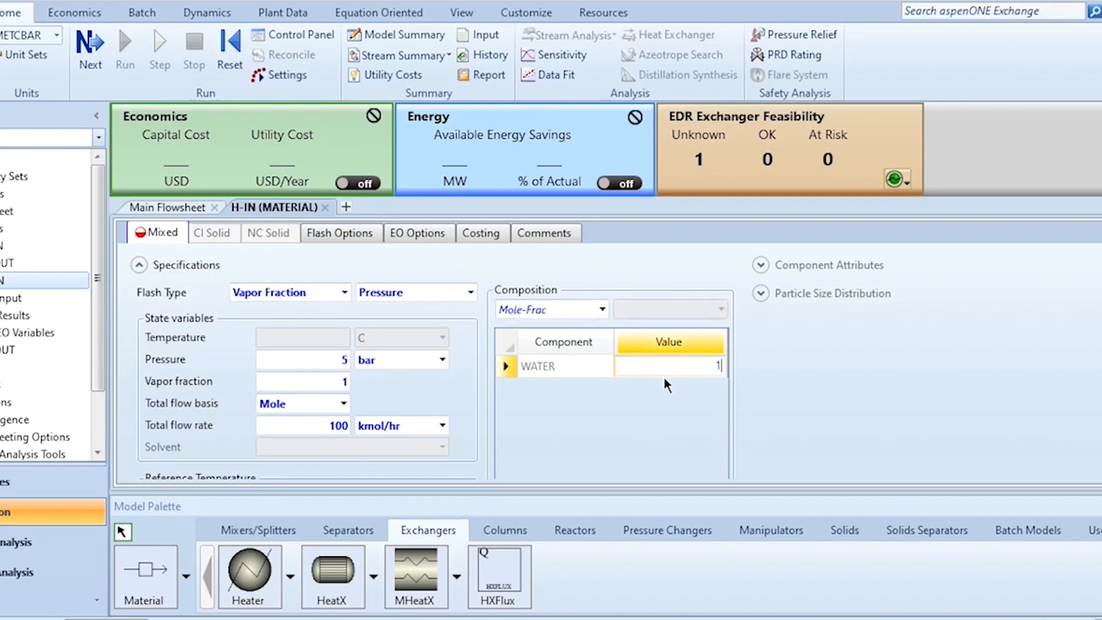
{"action": "key", "text": "Return"}
Open stream C-IN from the flowsheet and specify 25 C, 5 bar and a total flow rate of 200 kmol/hr
{"action": "left_click", "coordinate": [150, 205]}
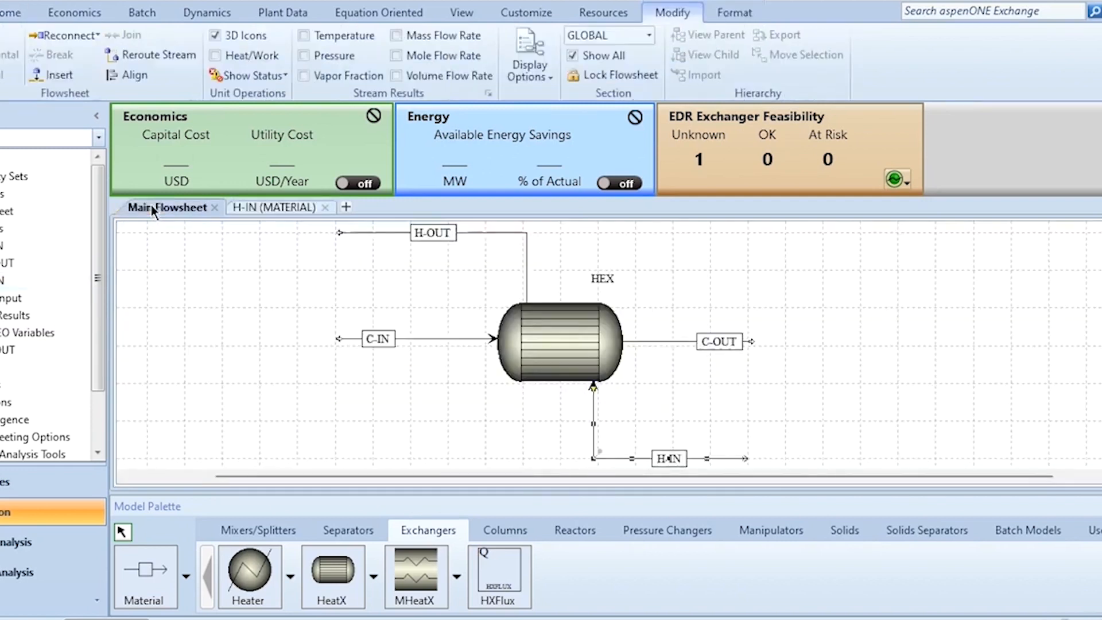
{"action": "double_click", "coordinate": [376, 338]}
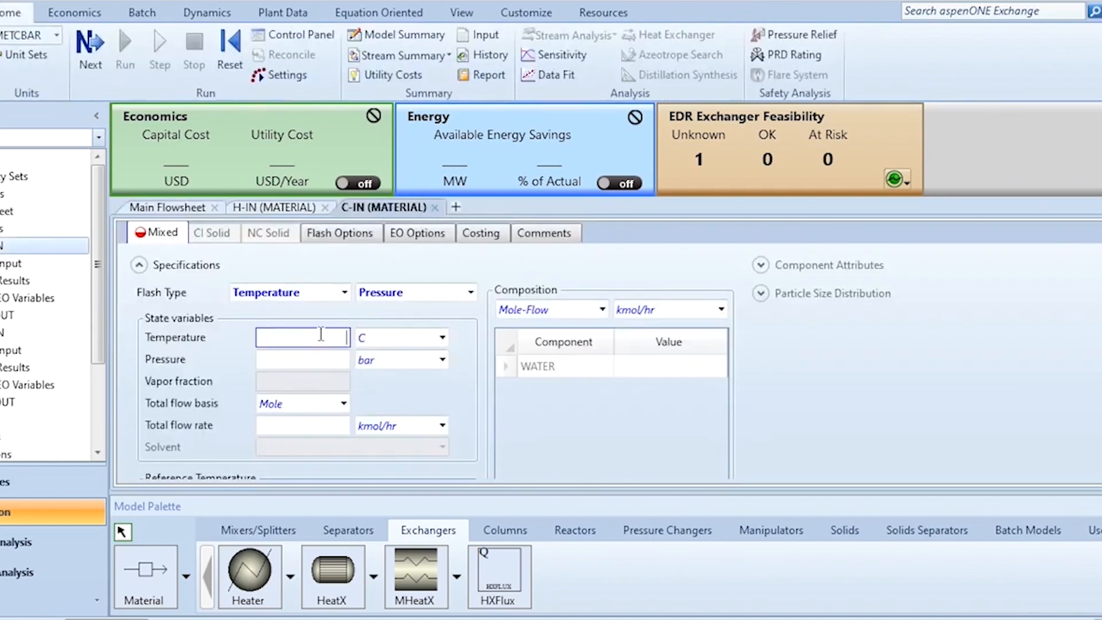
{"action": "type", "text": "25"}
{"action": "key", "text": "Tab"}
{"action": "type", "text": "5"}
{"action": "left_click", "coordinate": [304, 431]}
{"action": "type", "text": "200"}
Define the C-IN composition as Mole-Frac with WATER at 1 and close the stream form
{"action": "left_click", "coordinate": [564, 307]}
{"action": "scroll", "coordinate": [564, 307], "scroll_direction": "down", "scroll_amount": 3}
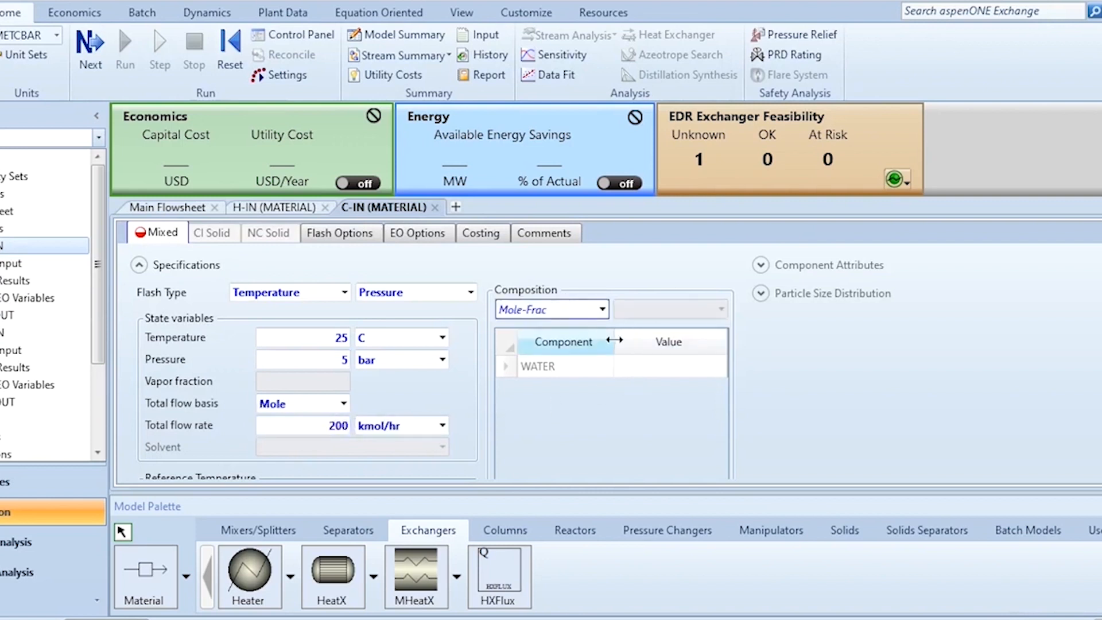
{"action": "left_click", "coordinate": [636, 363]}
{"action": "type", "text": "1"}
{"action": "left_click", "coordinate": [638, 427]}
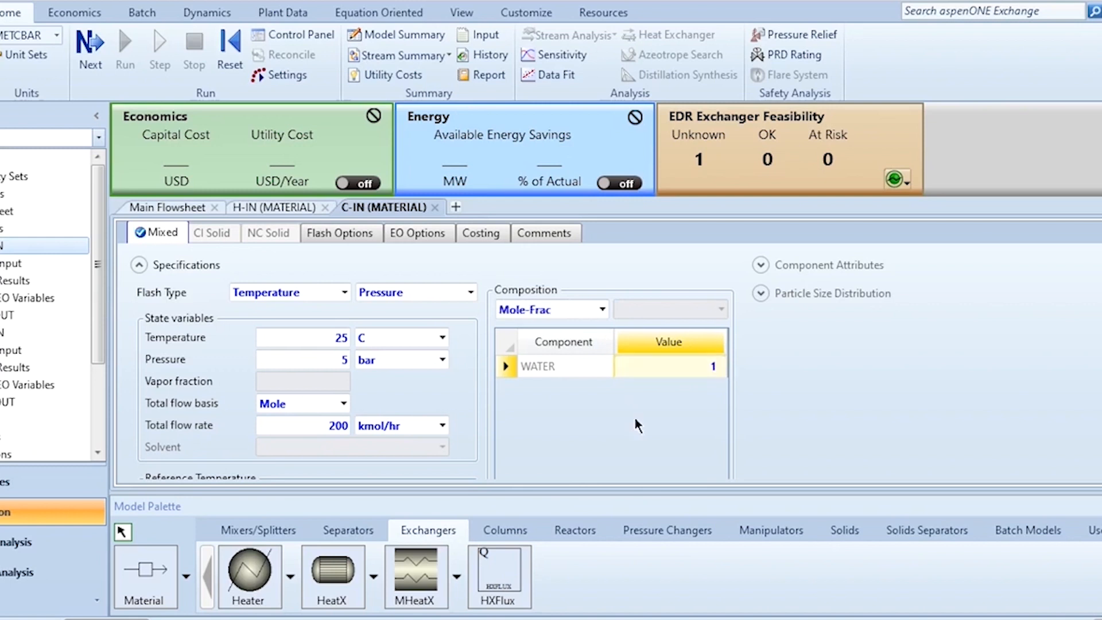
{"action": "left_click", "coordinate": [436, 208]}
Specify the HEX block with a cold stream outlet temperature of 35 C and a minimum temperature approach of 10 C
{"action": "left_click", "coordinate": [563, 326]}
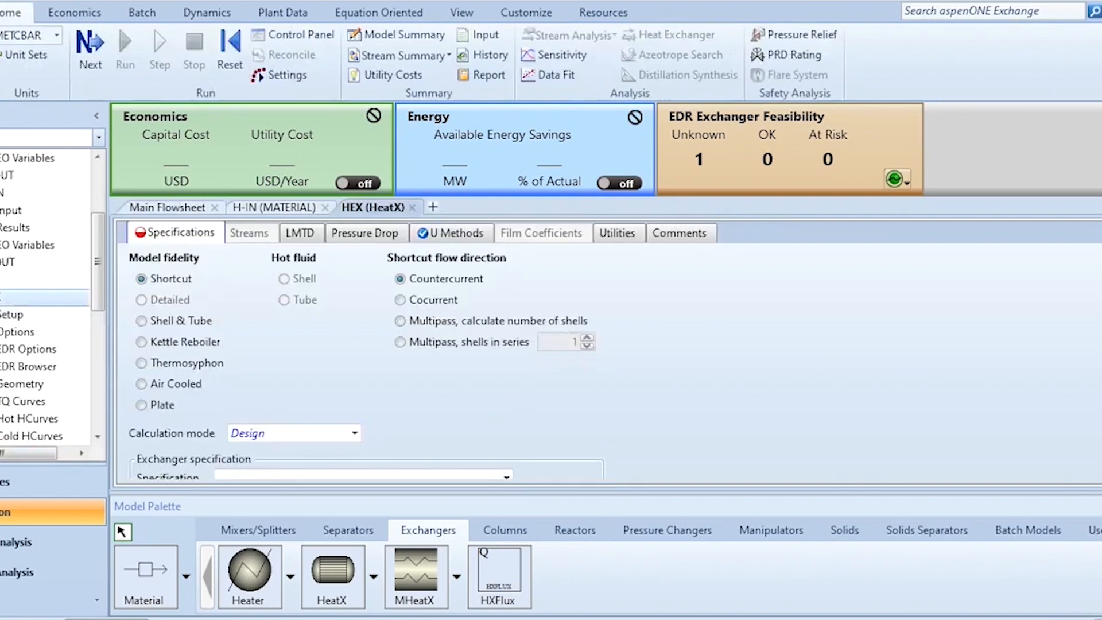
{"action": "scroll", "coordinate": [485, 422], "scroll_direction": "down", "scroll_amount": 2}
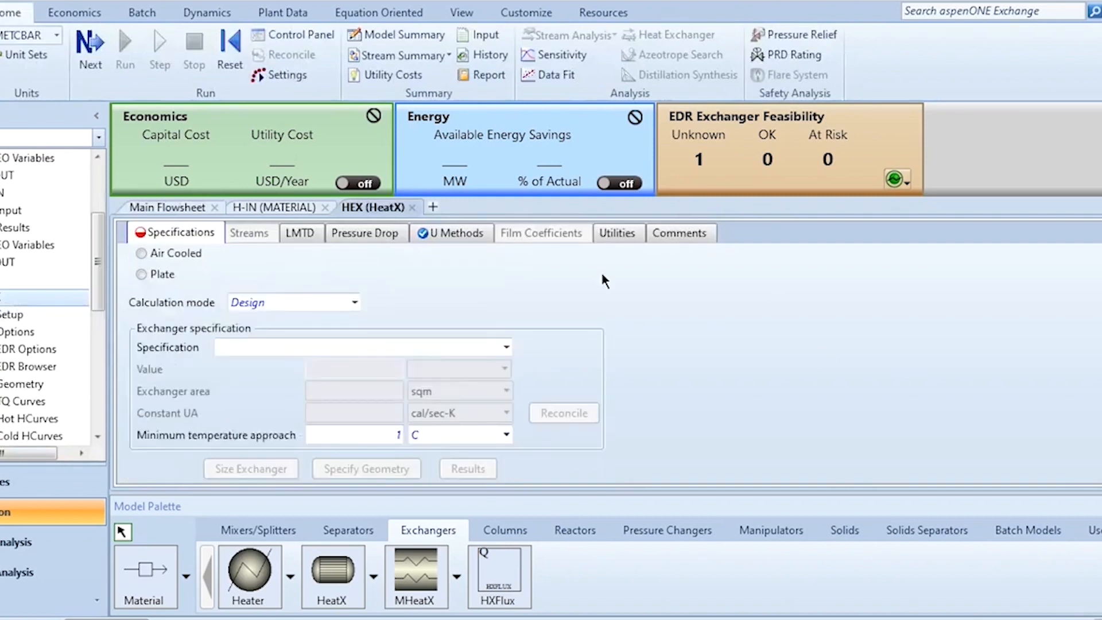
{"action": "left_click", "coordinate": [507, 348]}
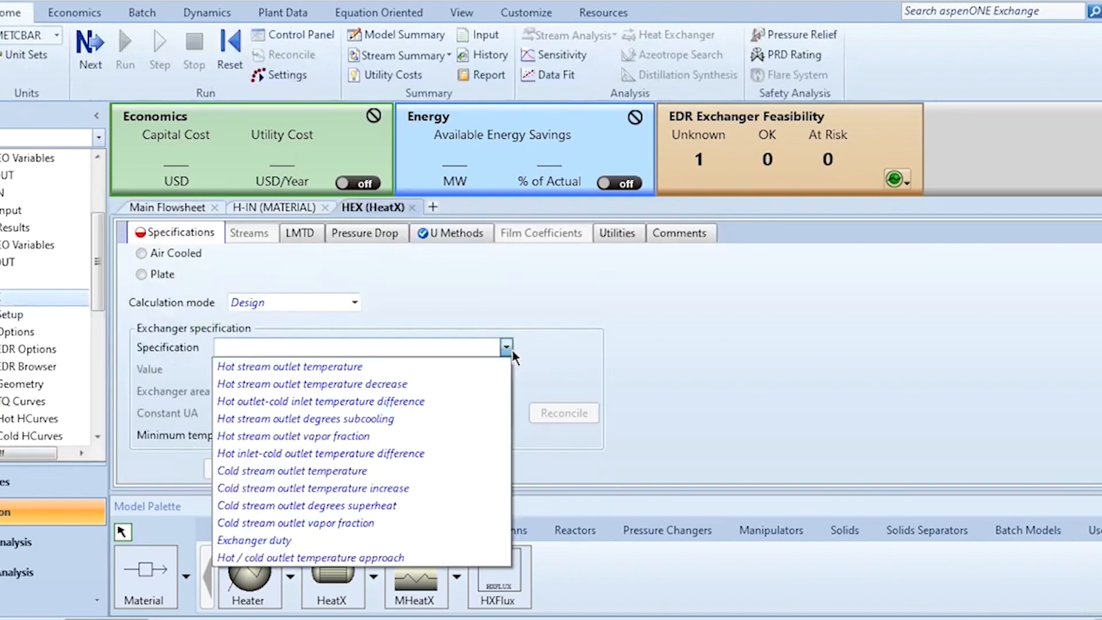
{"action": "left_click", "coordinate": [394, 472]}
{"action": "left_click", "coordinate": [361, 368]}
{"action": "type", "text": "35"}
{"action": "left_click", "coordinate": [356, 434]}
{"action": "type", "text": "10"}
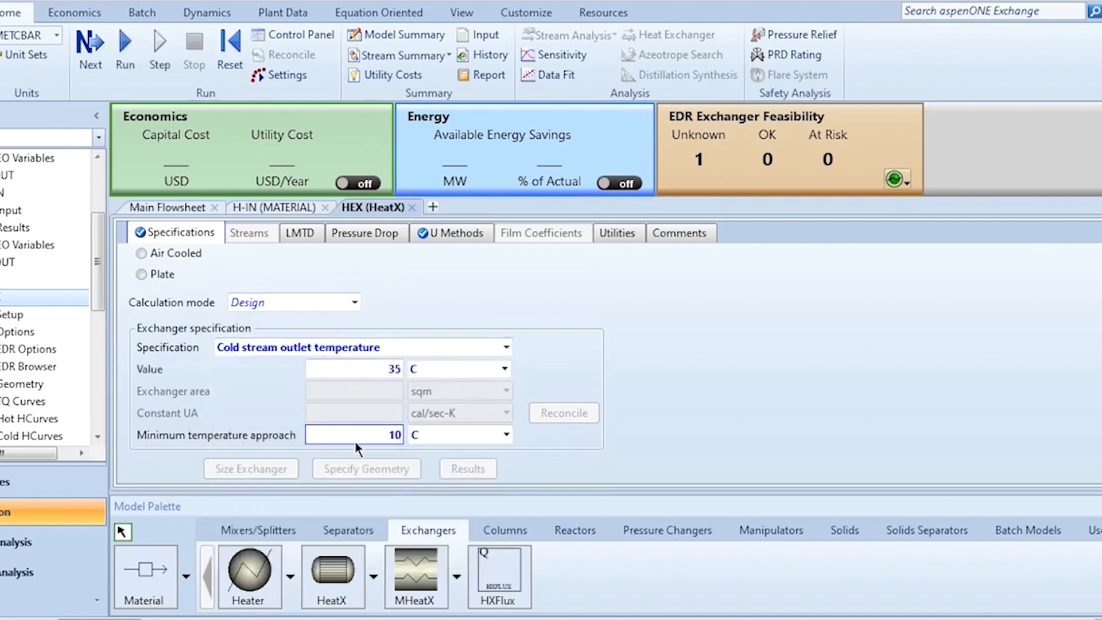
Set the hot side outlet pressure of HEX to -0.1 bar in its pressure drop options
{"action": "left_click", "coordinate": [367, 233]}
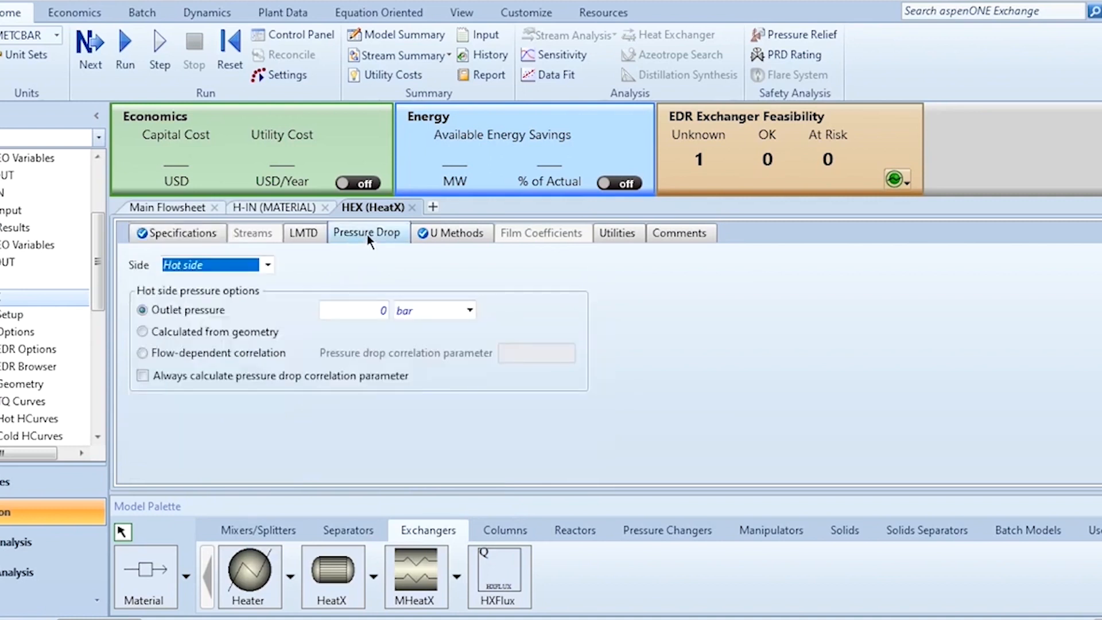
{"action": "left_click", "coordinate": [373, 313]}
{"action": "type", "text": "-0.1"}
{"action": "key", "text": "Return"}
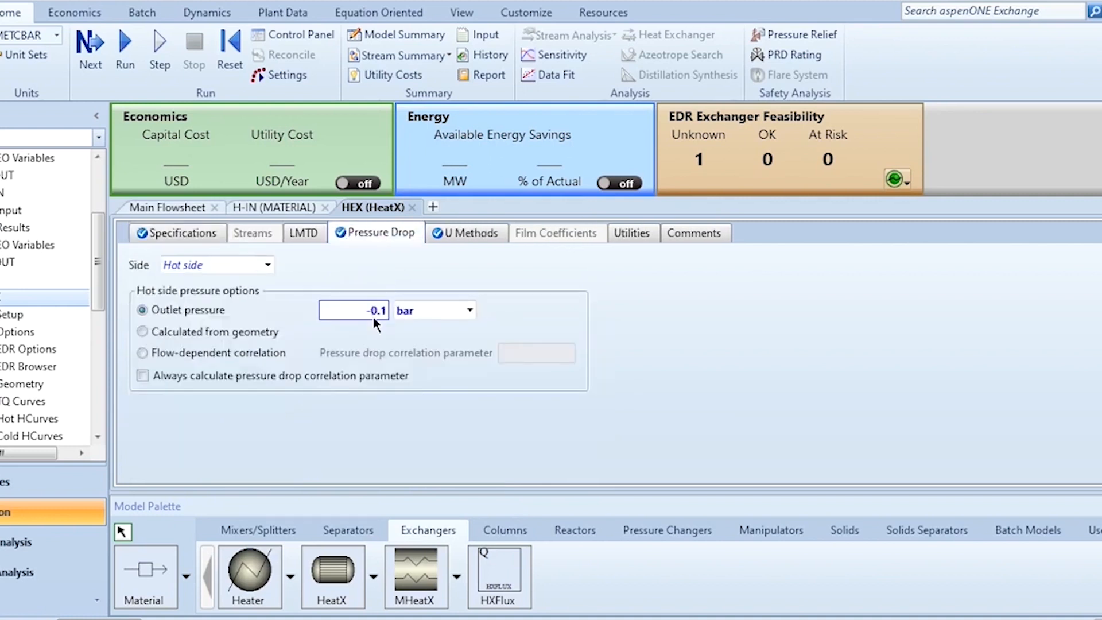
Set the cold side outlet pressure of HEX to -0.2 bar
{"action": "left_click", "coordinate": [224, 267]}
{"action": "scroll", "coordinate": [223, 267], "scroll_direction": "down", "scroll_amount": 1}
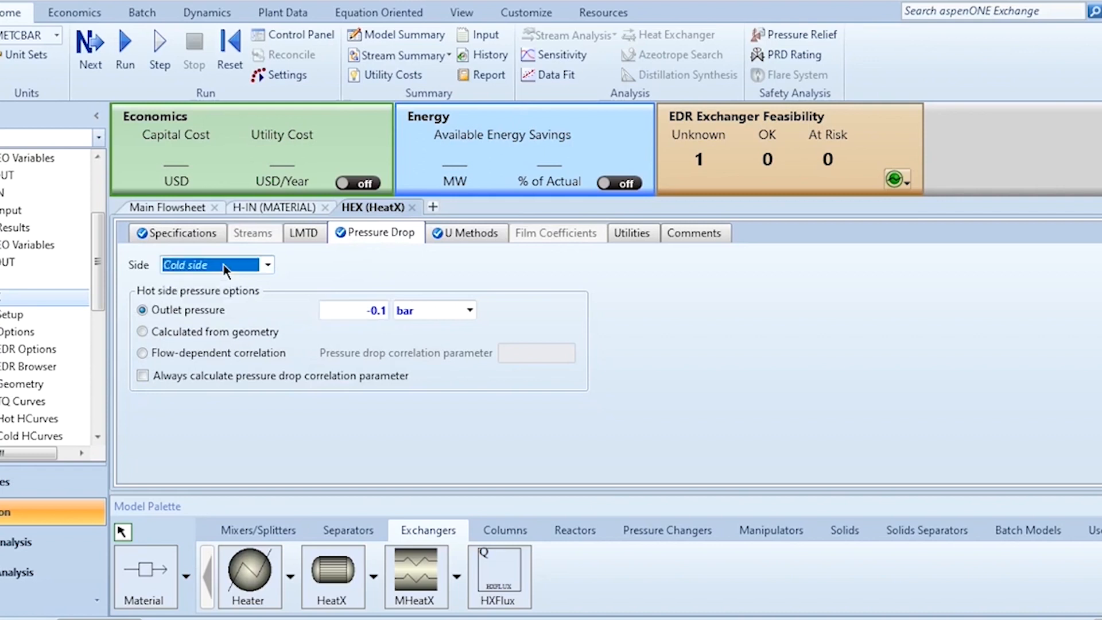
{"action": "left_click", "coordinate": [343, 315]}
{"action": "type", "text": "-0.2"}
{"action": "key", "text": "Return"}
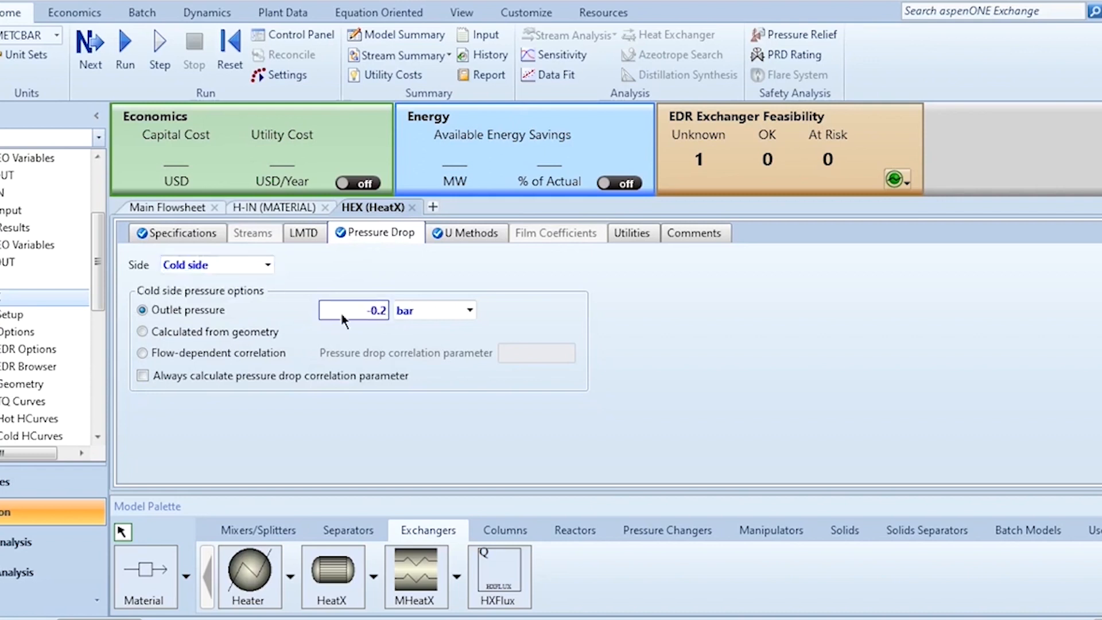
Run the simulation and examine the stream results of HEX, collapsing the economics and energy dashboard for more room
{"action": "left_click", "coordinate": [130, 54]}
{"action": "left_click", "coordinate": [147, 207]}
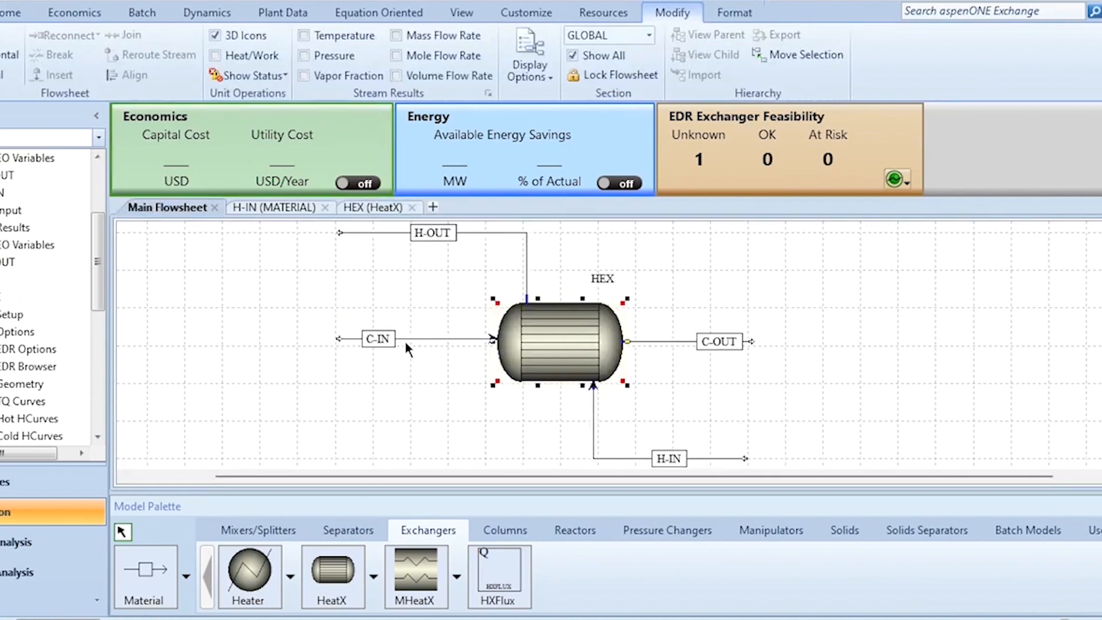
{"action": "right_click", "coordinate": [560, 347]}
{"action": "left_click", "coordinate": [474, 68]}
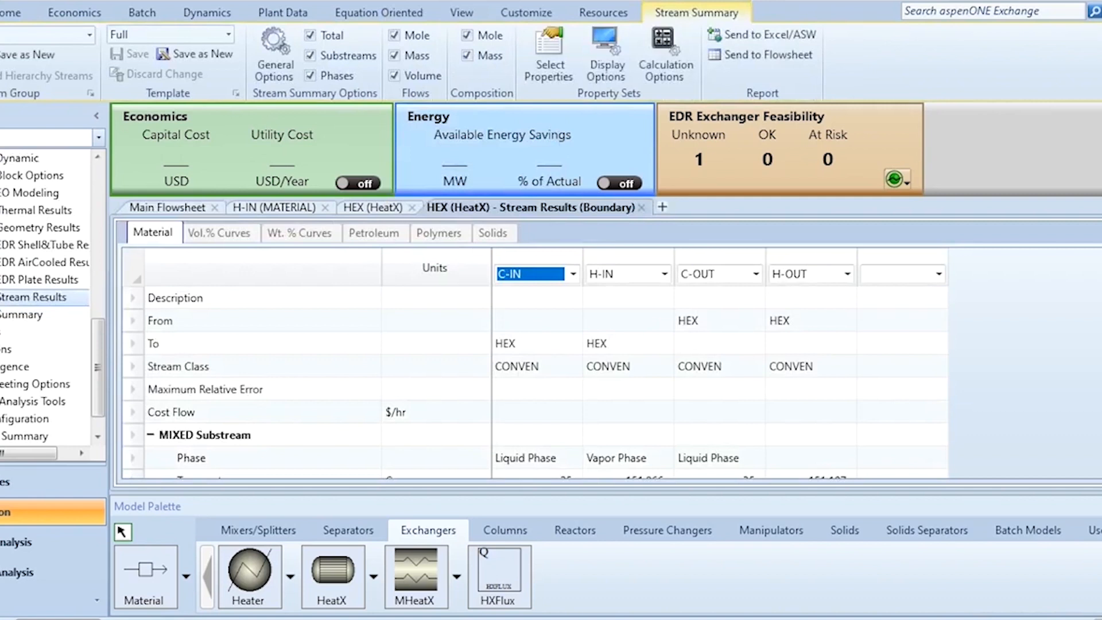
{"action": "scroll", "coordinate": [534, 384], "scroll_direction": "down", "scroll_amount": 2}
{"action": "scroll", "coordinate": [534, 385], "scroll_direction": "down", "scroll_amount": 6}
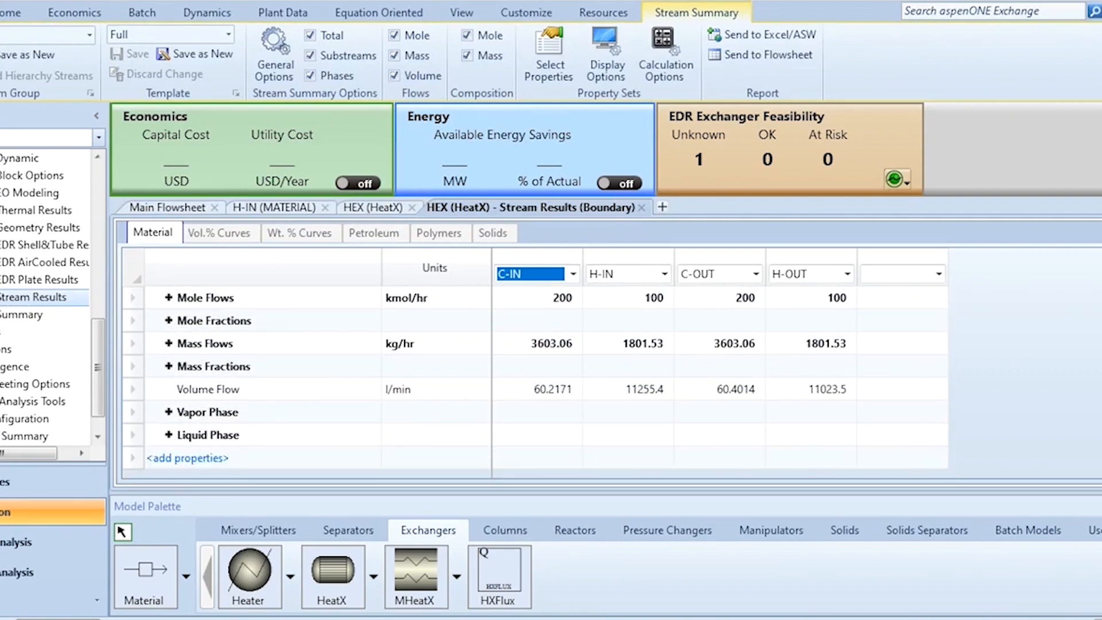
{"action": "left_click", "coordinate": [1098, 115]}
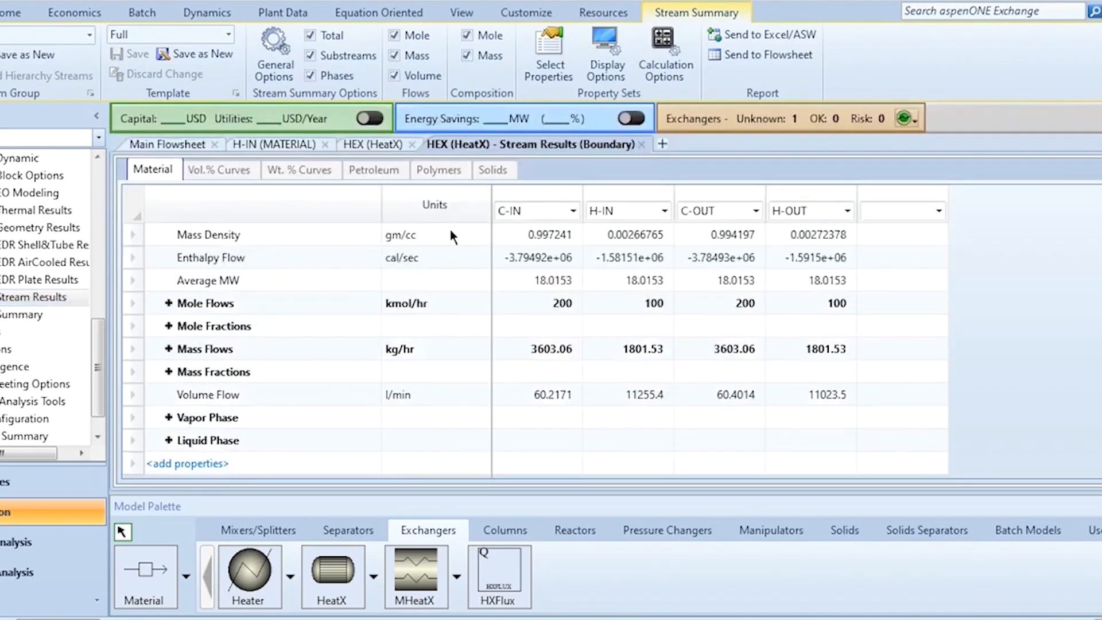
Set the exergy reference environment to 25 C and 1 atm in the setup's calculation options, and close the form
{"action": "scroll", "coordinate": [71, 198], "scroll_direction": "up", "scroll_amount": 10}
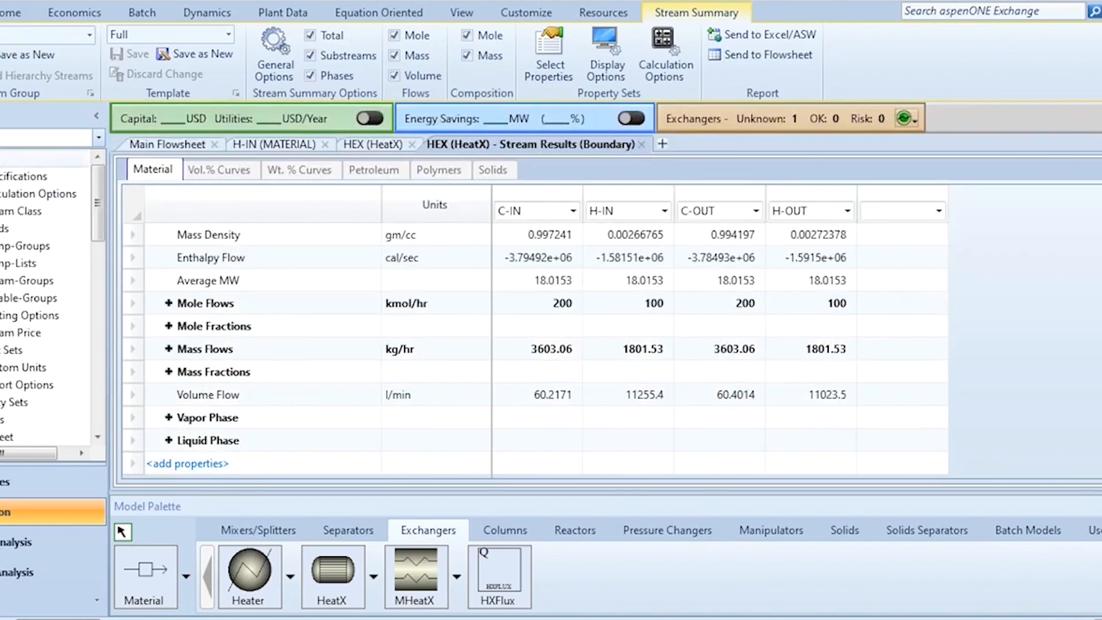
{"action": "left_click", "coordinate": [38, 194]}
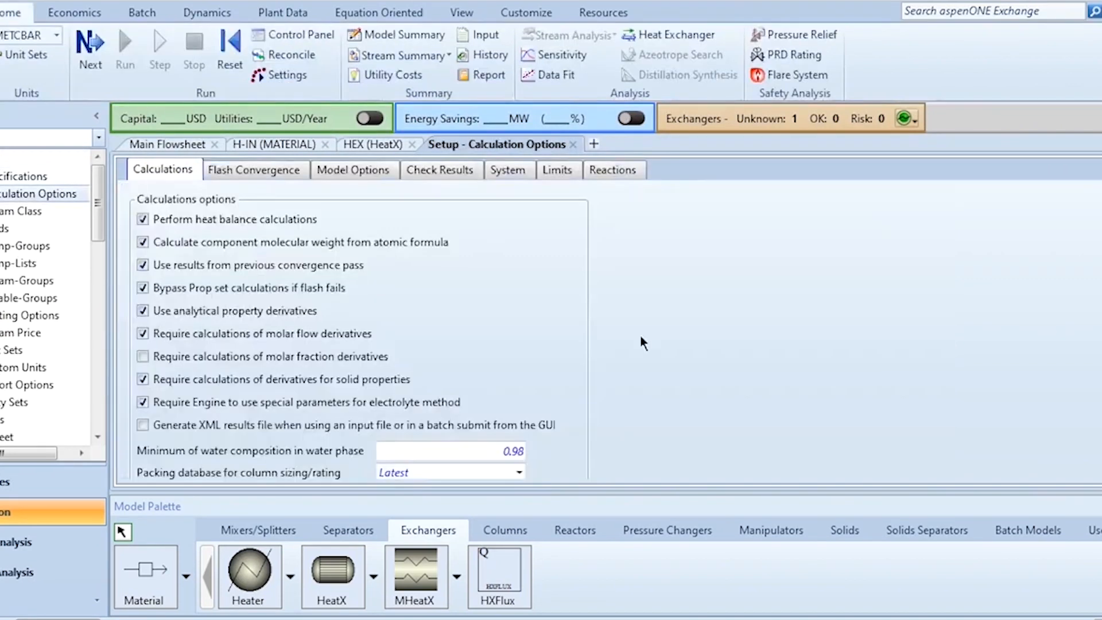
{"action": "scroll", "coordinate": [224, 402], "scroll_direction": "down", "scroll_amount": 2}
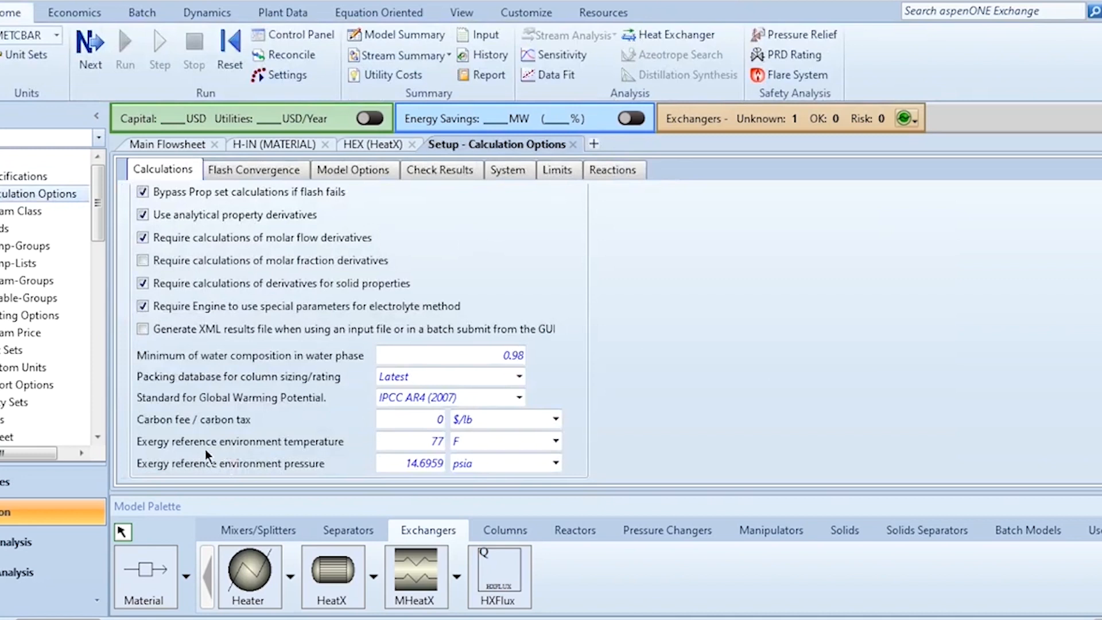
{"action": "left_click", "coordinate": [408, 441]}
{"action": "type", "text": "25"}
{"action": "key", "text": "Tab"}
{"action": "type", "text": "C"}
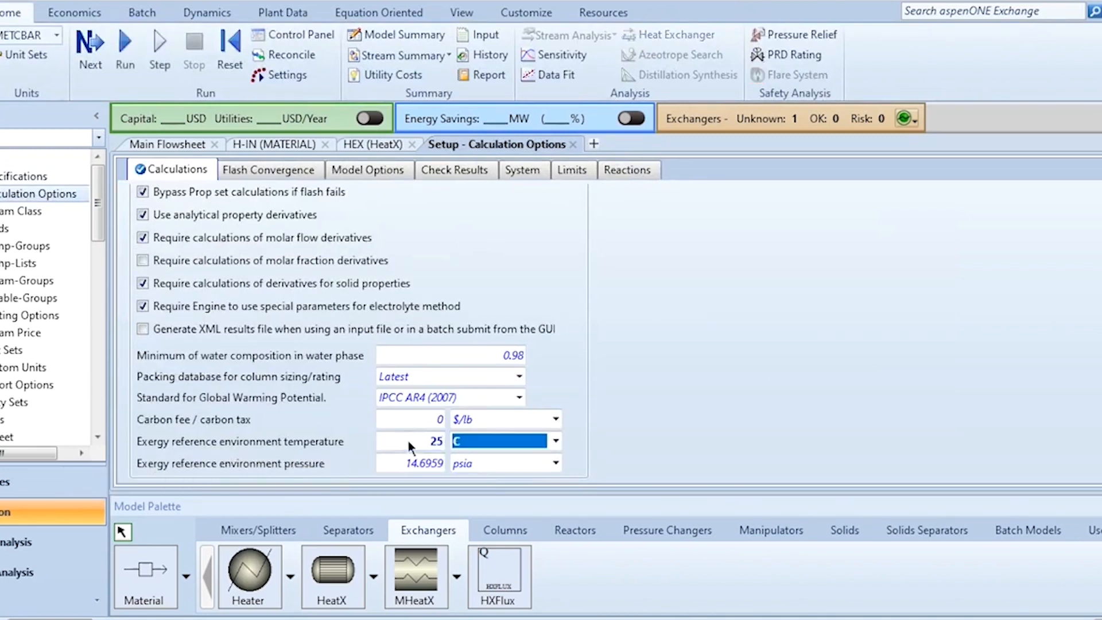
{"action": "left_click", "coordinate": [394, 464]}
{"action": "type", "text": "1"}
{"action": "key", "text": "Tab"}
{"action": "type", "text": "atm"}
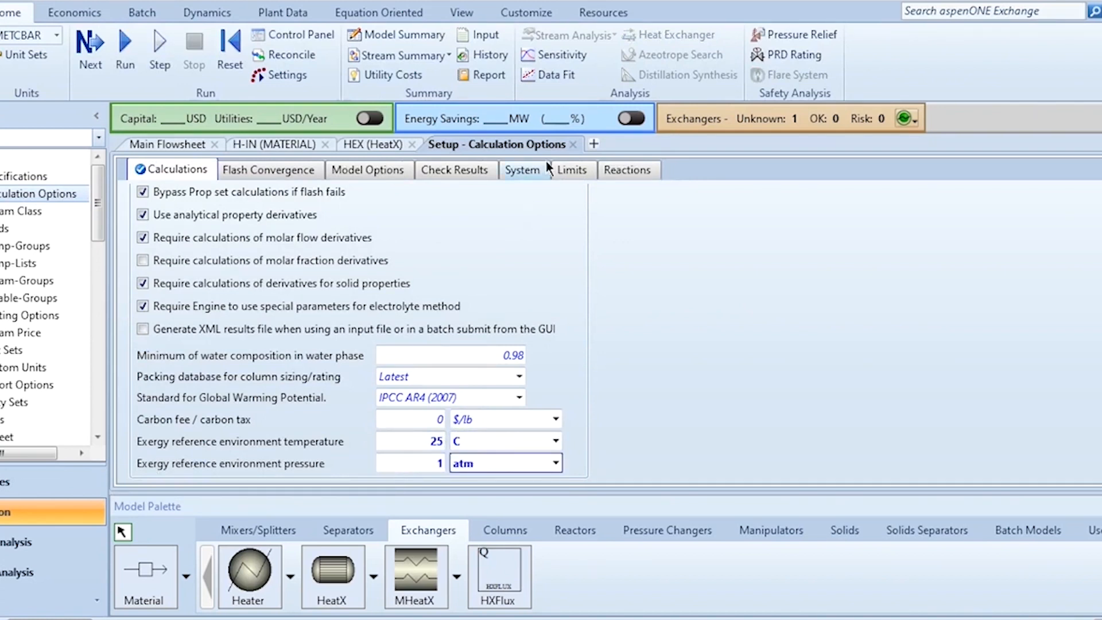
{"action": "left_click", "coordinate": [572, 145]}
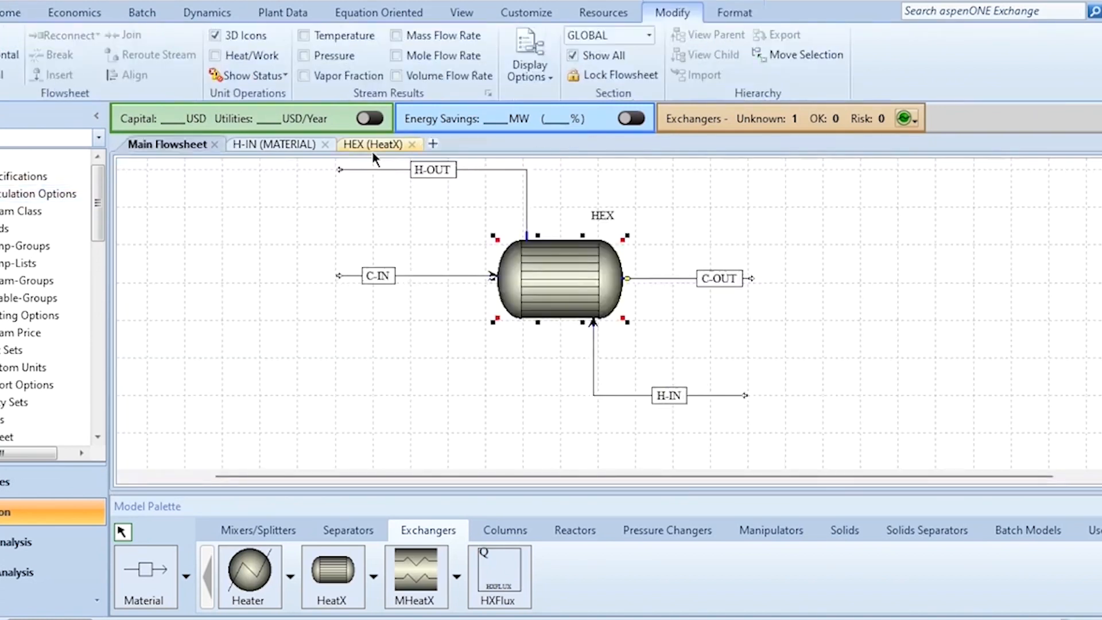
Open the stream results of HEX, reinitialize the simulation, and rerun it to review the recalculated stream properties
{"action": "right_click", "coordinate": [603, 263]}
{"action": "left_click", "coordinate": [495, 316]}
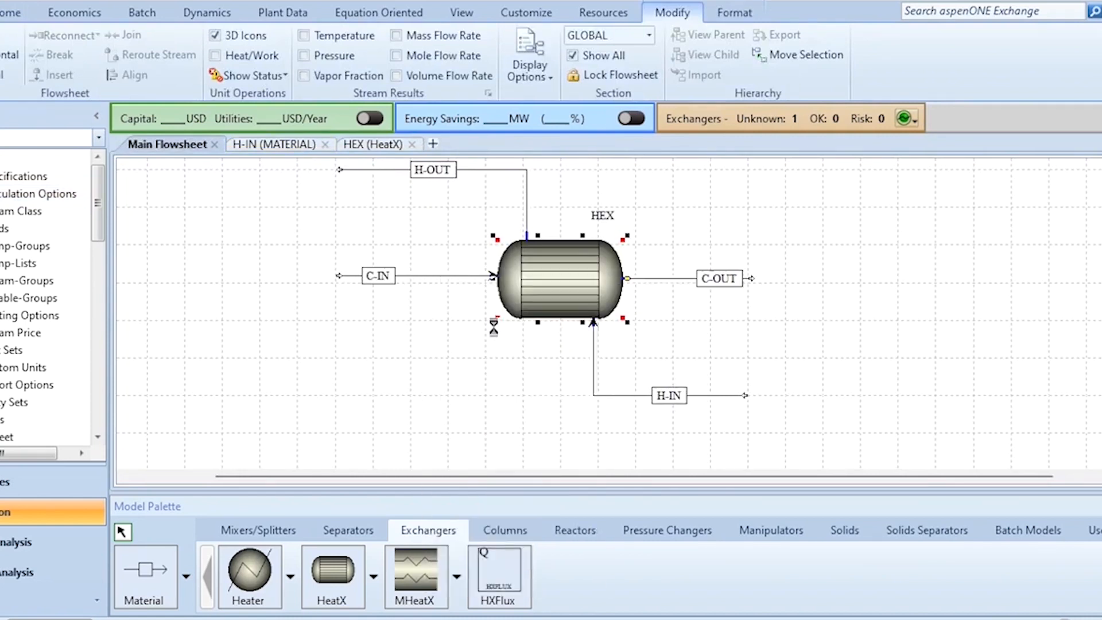
{"action": "key", "text": "shift+F5"}
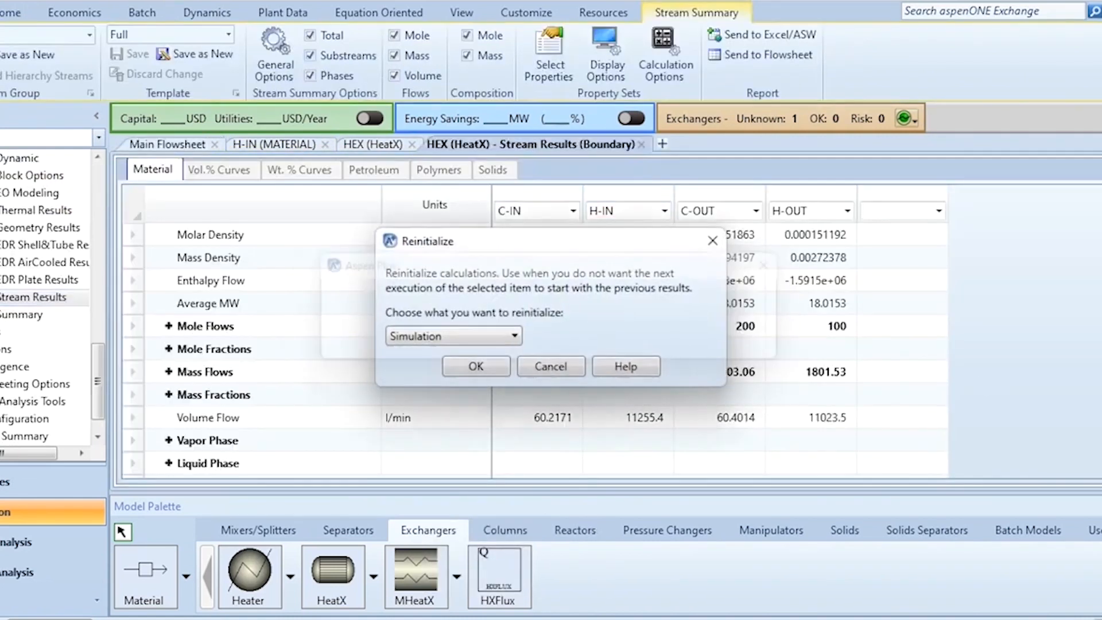
{"action": "key", "text": "Return"}
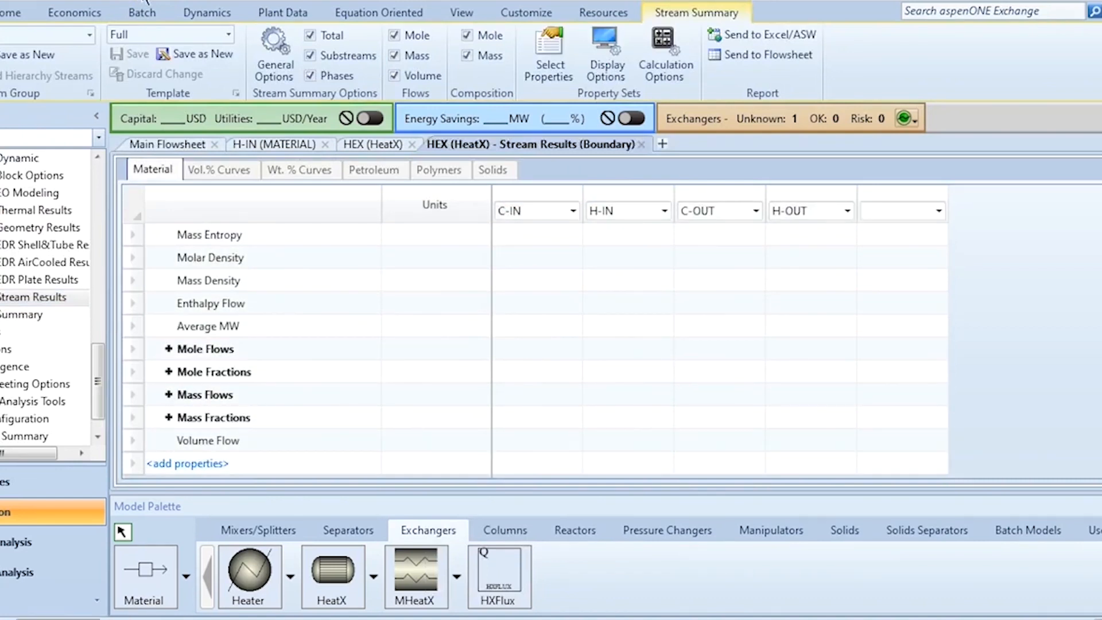
{"action": "scroll", "coordinate": [534, 350], "scroll_direction": "up", "scroll_amount": 3}
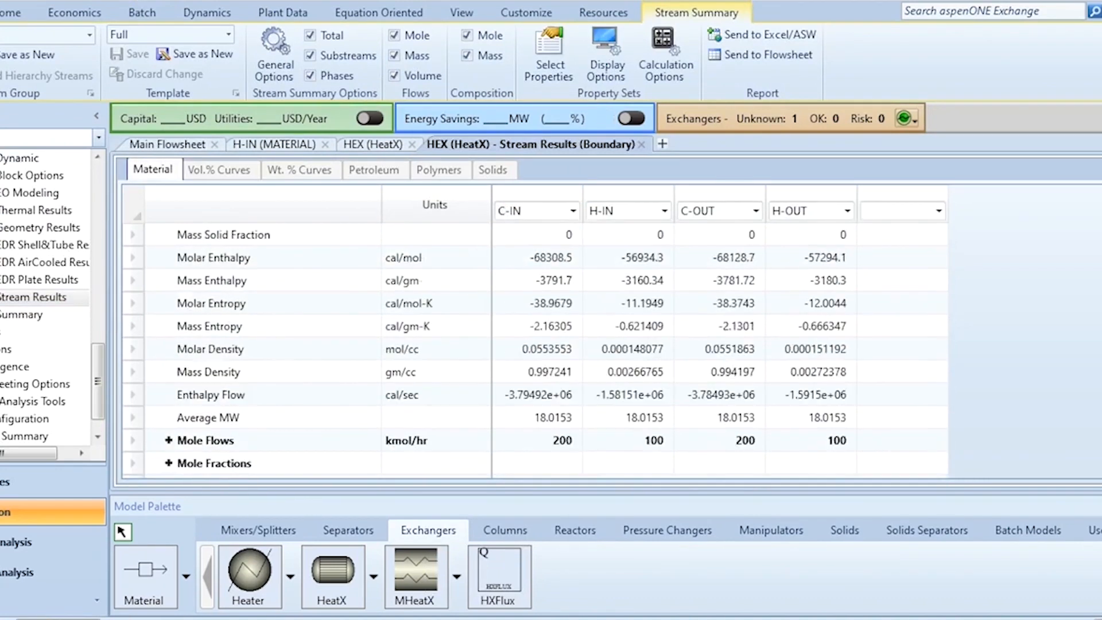
{"action": "scroll", "coordinate": [186, 476], "scroll_direction": "down", "scroll_amount": 3}
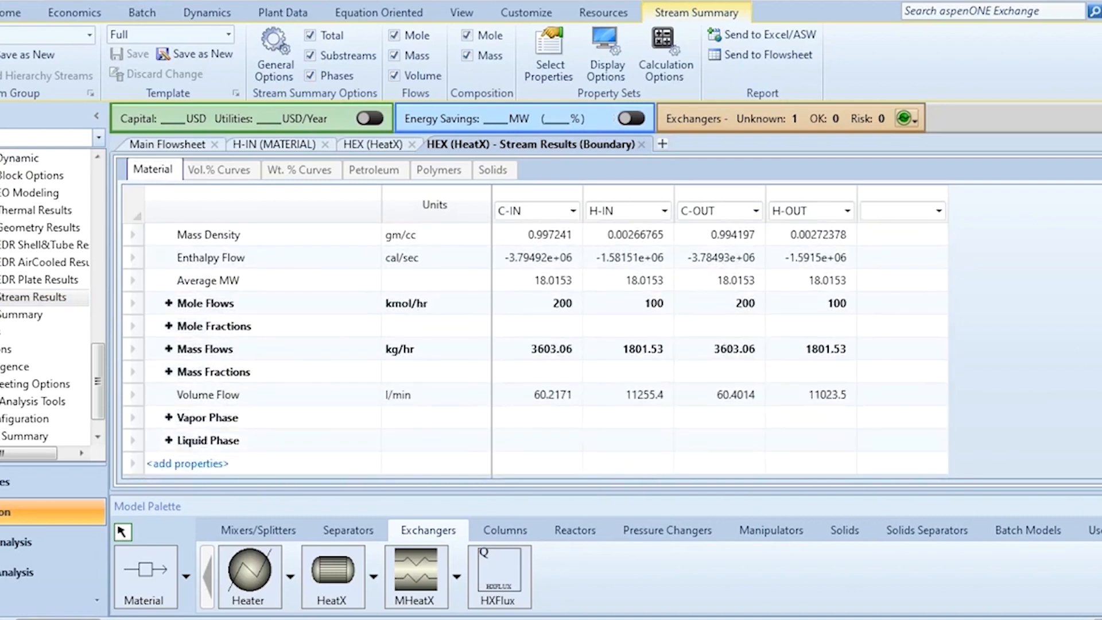
Search the available properties for exergy and add Exergy flow rate to the HEX stream results template
{"action": "left_click", "coordinate": [180, 465]}
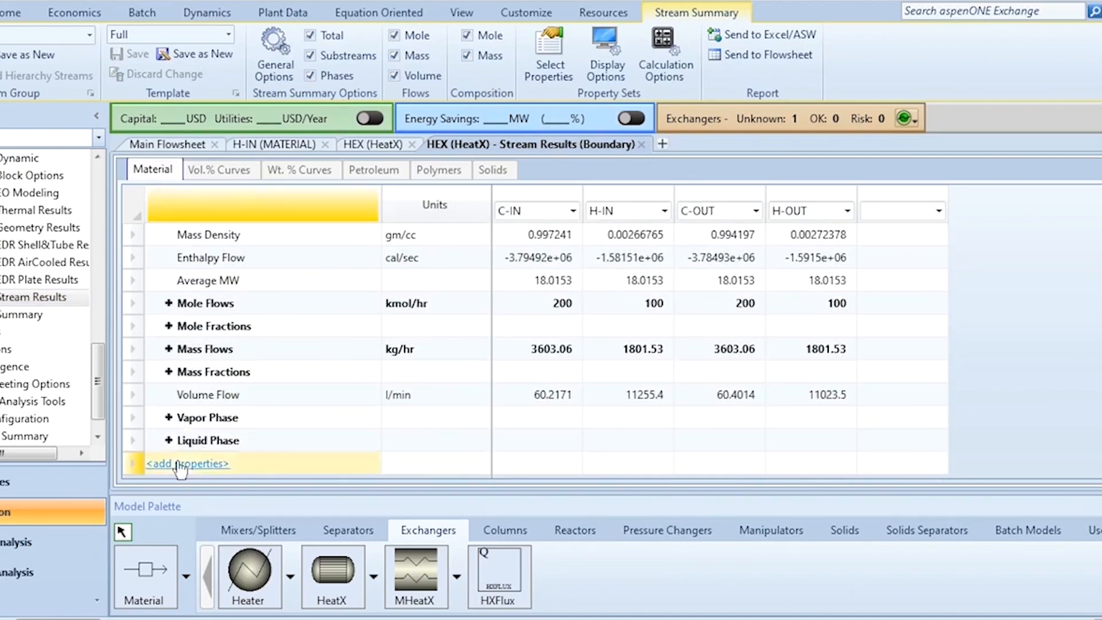
{"action": "left_click", "coordinate": [181, 465]}
{"action": "type", "text": "exergy"}
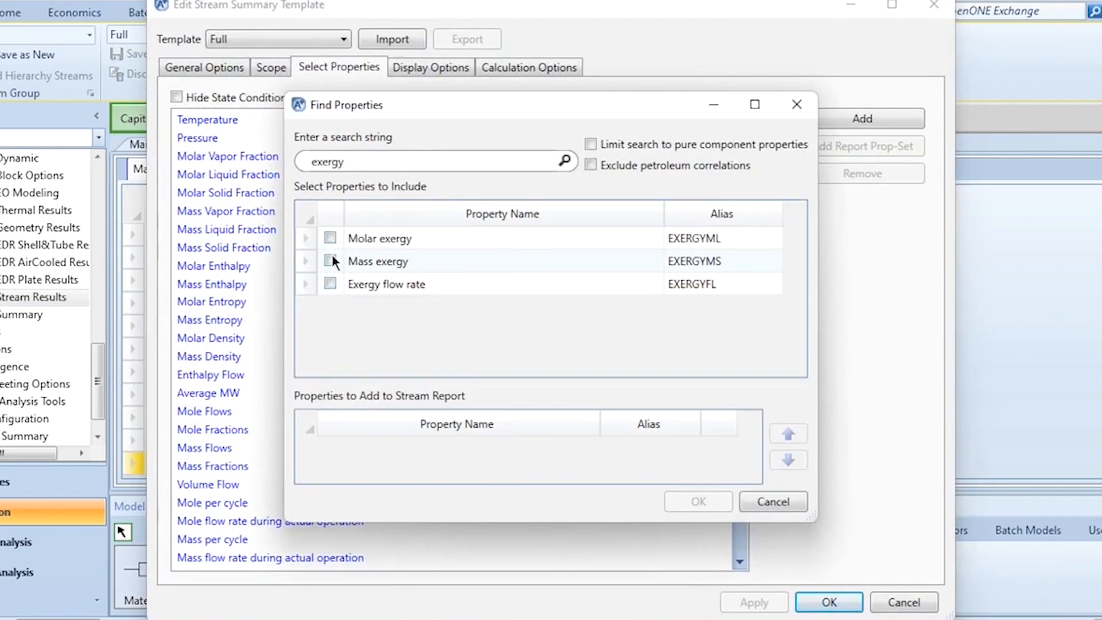
{"action": "left_click", "coordinate": [331, 282]}
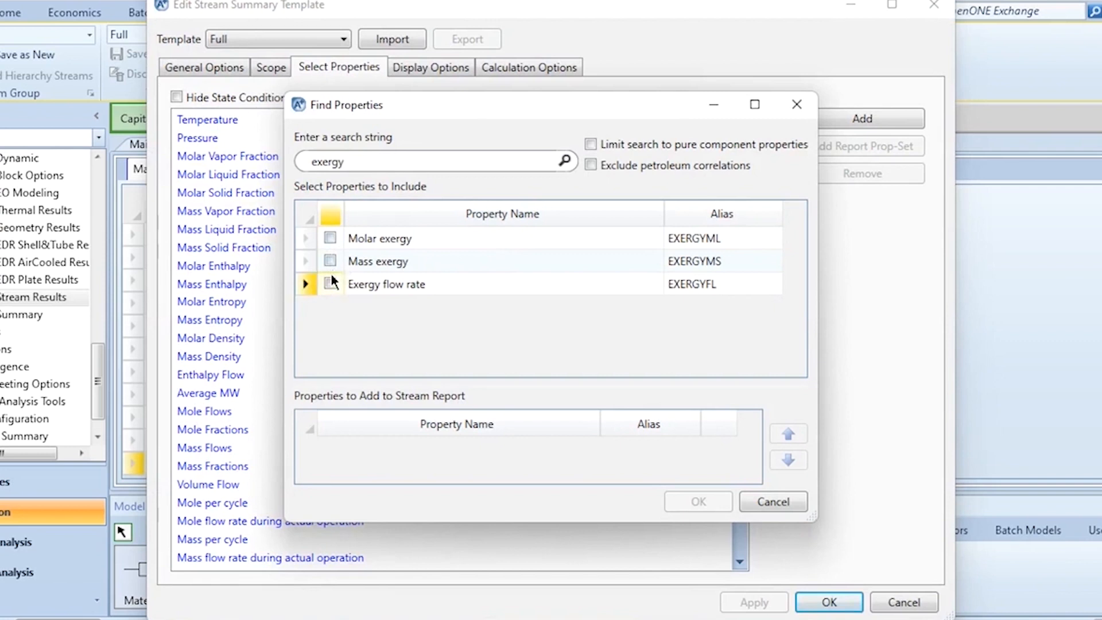
{"action": "left_click", "coordinate": [329, 283]}
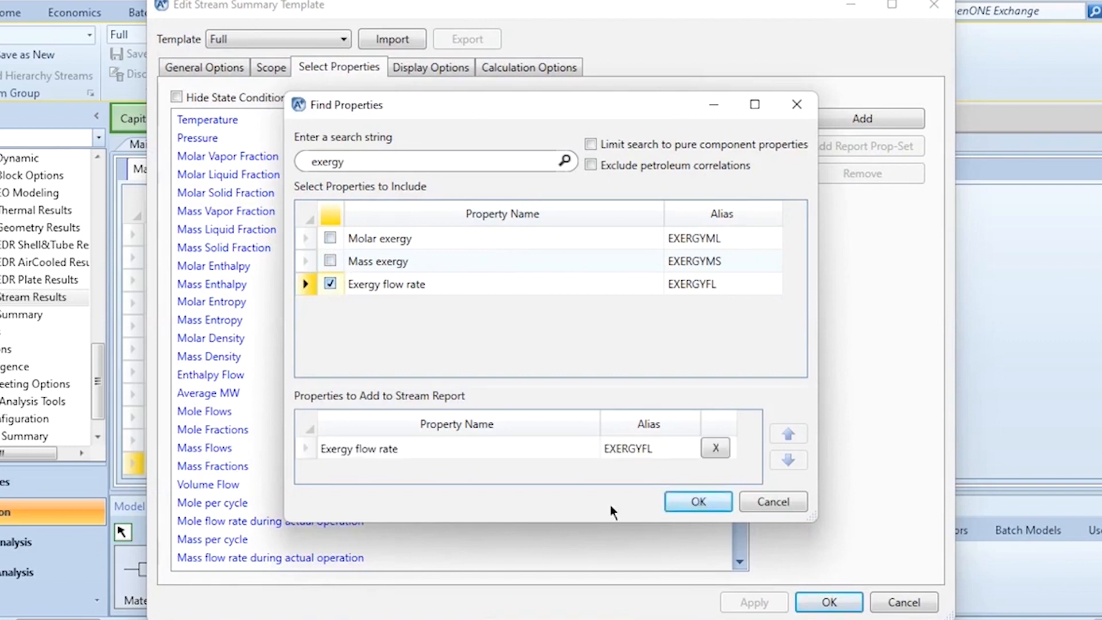
{"action": "left_click", "coordinate": [703, 503]}
{"action": "left_click", "coordinate": [831, 600]}
Set the unit of the Exergy flow rate row to kW
{"action": "left_click", "coordinate": [449, 415]}
{"action": "type", "text": "kW"}
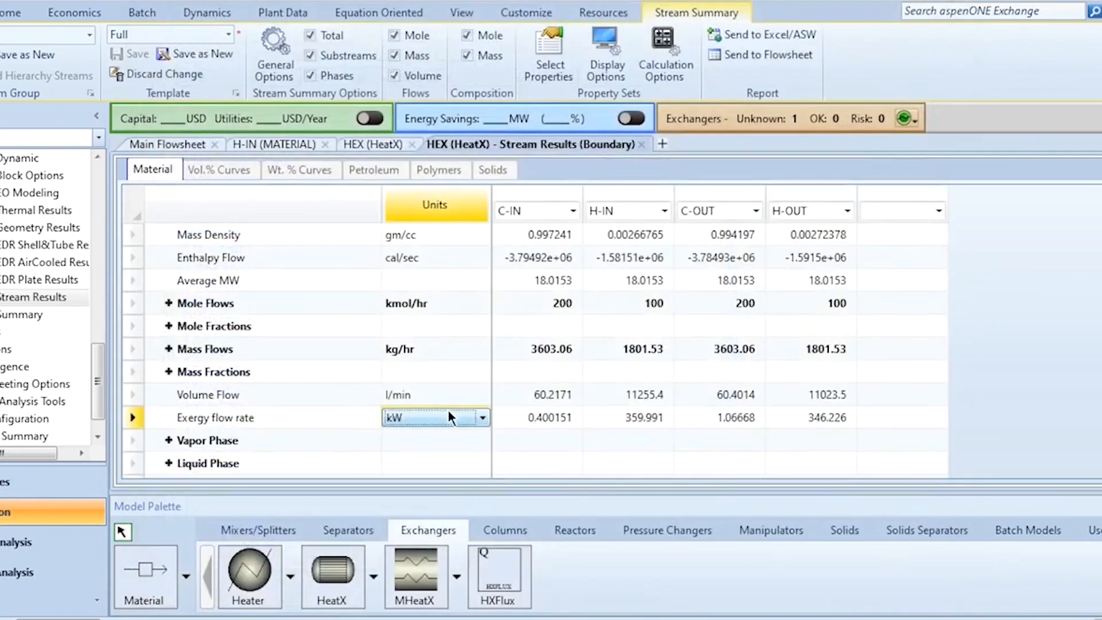
{"action": "key", "text": "Return"}
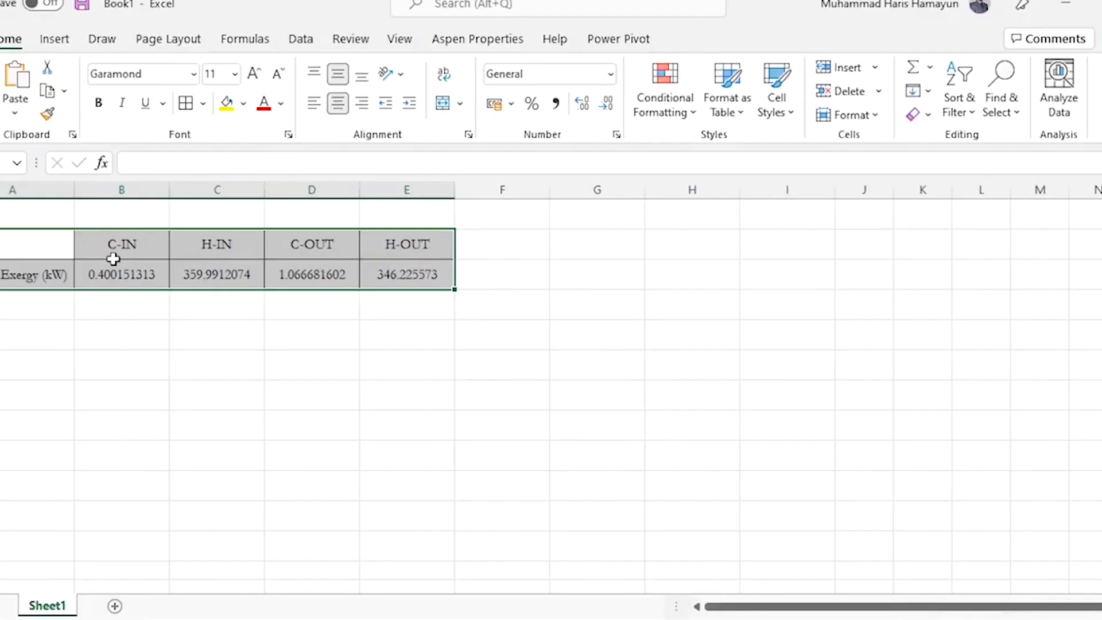
Switch to the Excel workbook and examine the physical exergy values of the four streams and water's standard chemical exergy
{"action": "left_click", "coordinate": [117, 252]}
{"action": "key", "text": "Down"}
{"action": "key", "text": "Up"}
{"action": "key", "text": "Right"}
{"action": "key", "text": "Right"}
{"action": "key", "text": "Right"}
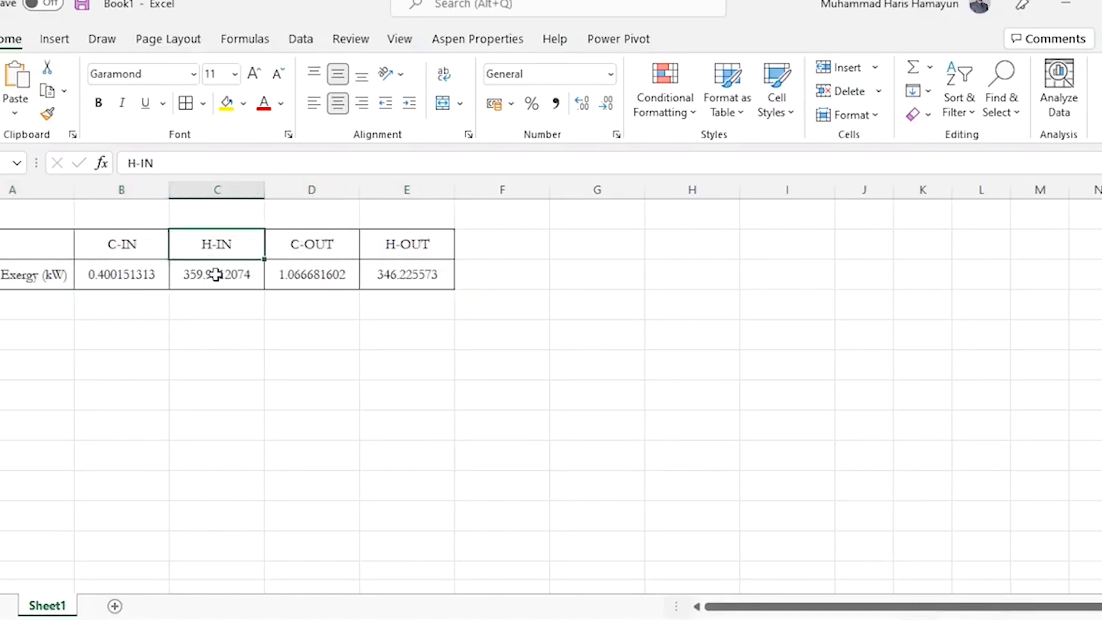
{"action": "key", "text": "Down"}
{"action": "key", "text": "Left"}
{"action": "key", "text": "Left"}
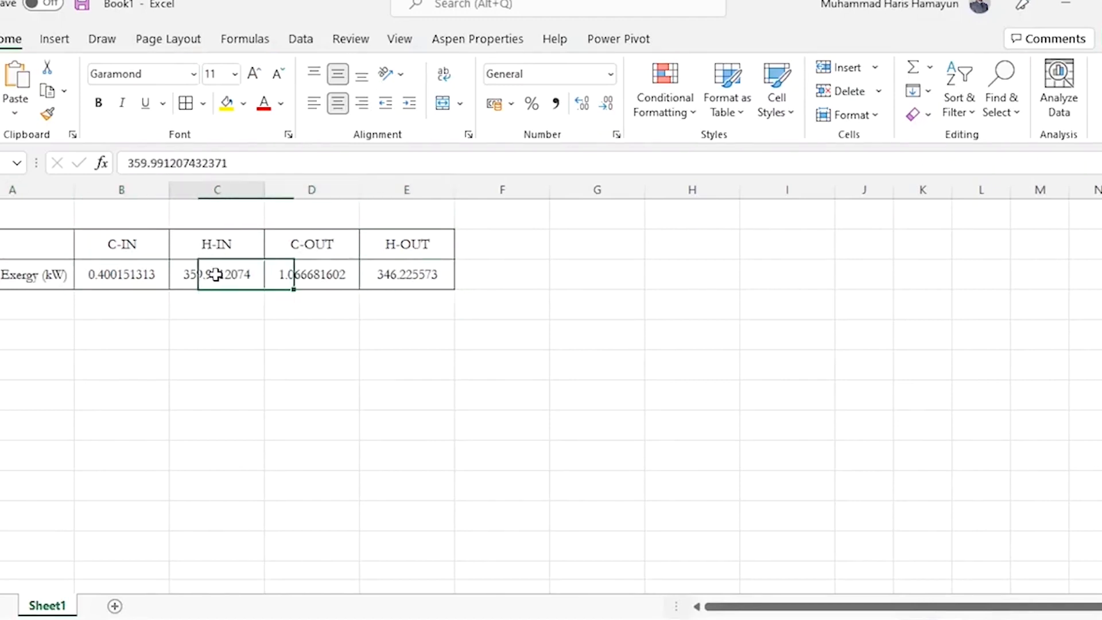
{"action": "key", "text": "Left"}
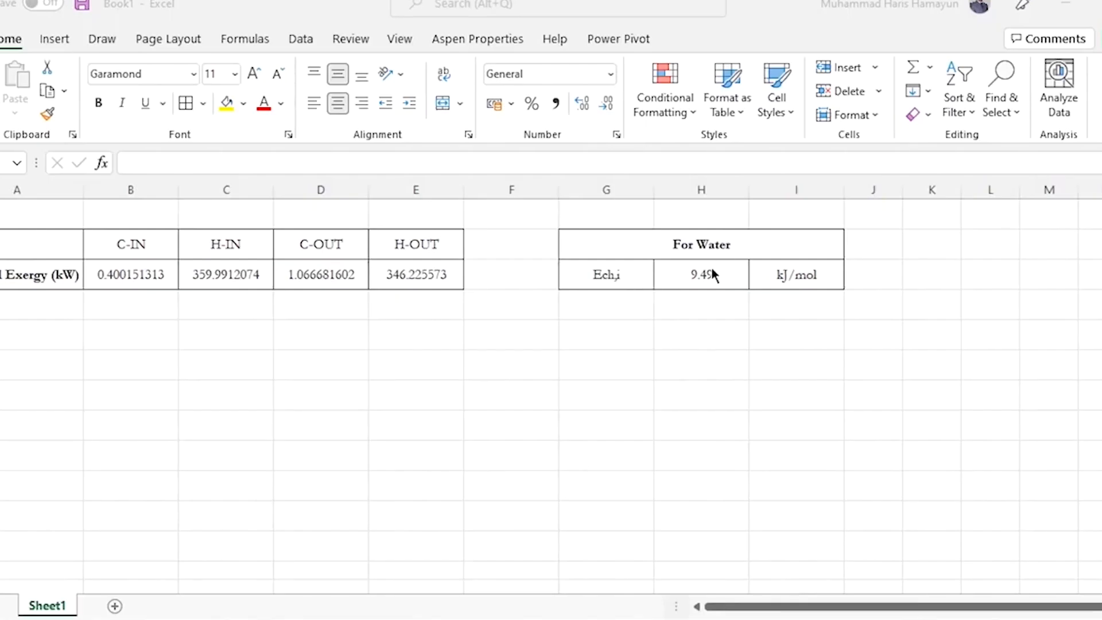
{"action": "left_click", "coordinate": [712, 268]}
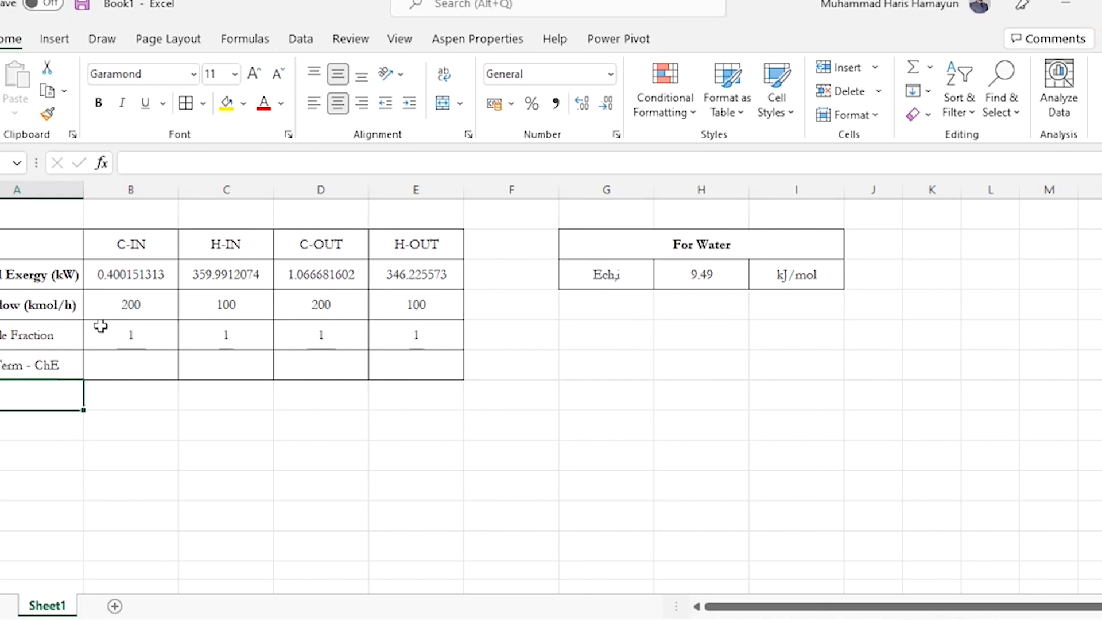
Make the mole fraction row label in column A bold
{"action": "left_click", "coordinate": [63, 338]}
{"action": "key", "text": "ctrl+b"}
{"action": "key", "text": "Down"}
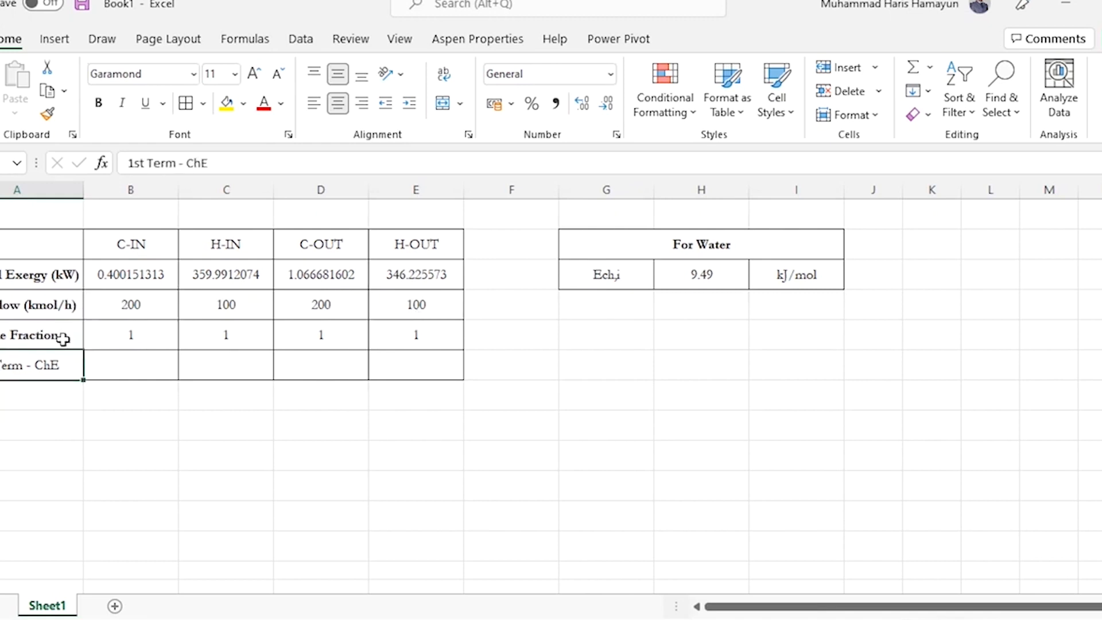
Enter the formula =(B5*H3)*B4 in B6 for the first chemical exergy term of C-IN
{"action": "key", "text": "Right"}
{"action": "type", "text": "=("}
{"action": "key", "text": "Up"}
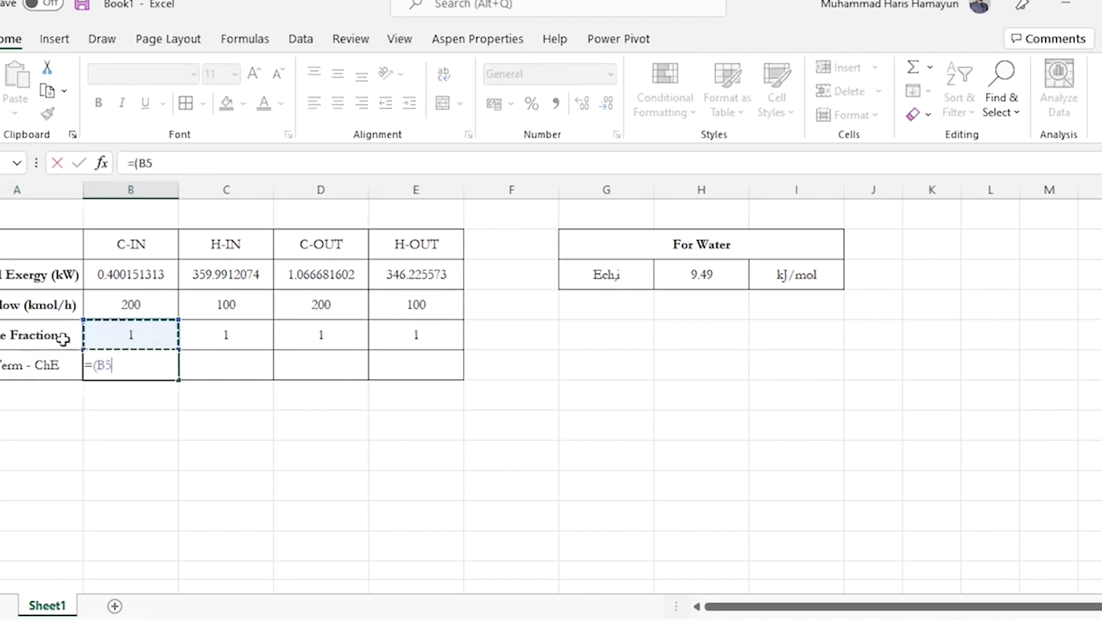
{"action": "type", "text": "*"}
{"action": "left_click", "coordinate": [702, 269]}
{"action": "type", "text": ")"}
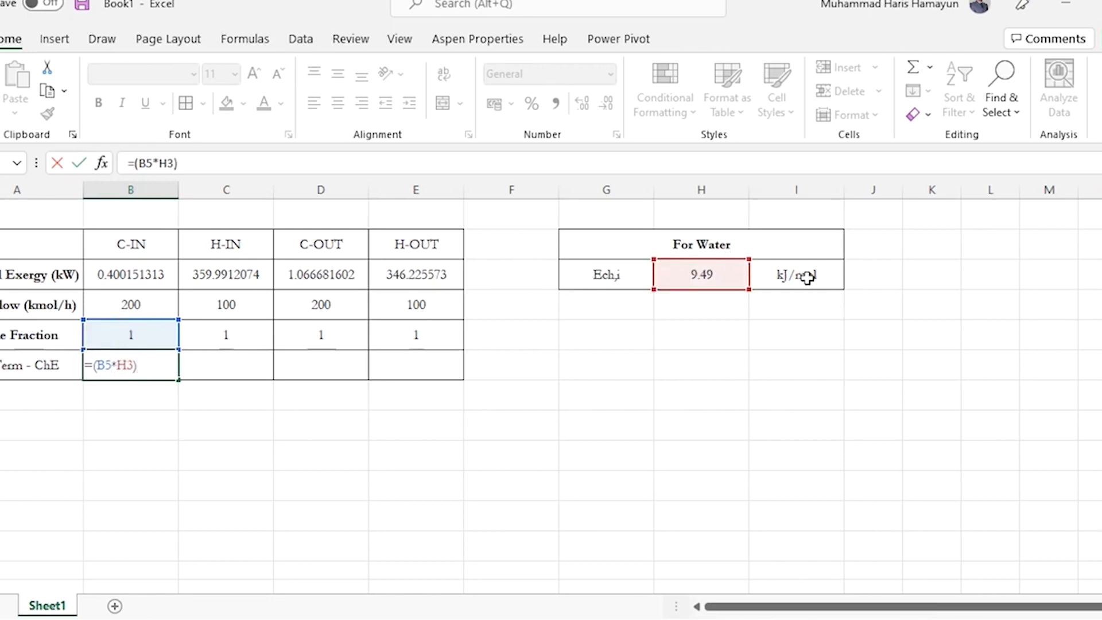
{"action": "type", "text": "*"}
{"action": "left_click", "coordinate": [141, 302]}
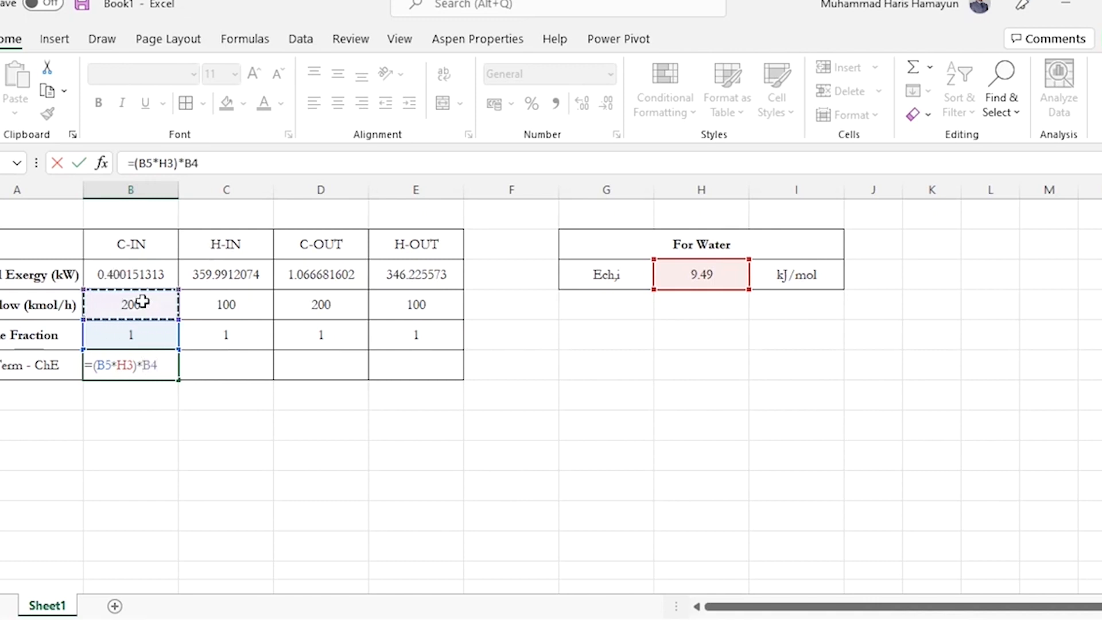
{"action": "key", "text": "Return"}
Write the unit fraction kJ over mol in H6 and H7 as a scratch unit check
{"action": "key", "text": "Up"}
{"action": "key", "text": "Right"}
{"action": "key", "text": "Right"}
{"action": "key", "text": "Right"}
{"action": "key", "text": "Right"}
{"action": "key", "text": "Right"}
{"action": "key", "text": "Right"}
{"action": "type", "text": "kJ"}
{"action": "key", "text": "Return"}
{"action": "type", "text": "mol"}
{"action": "key", "text": "Return"}
{"action": "key", "text": "Up"}
{"action": "key", "text": "Up"}
Add the unit fraction kmol over h in I6 and I7 of the unit check
{"action": "key", "text": "Right"}
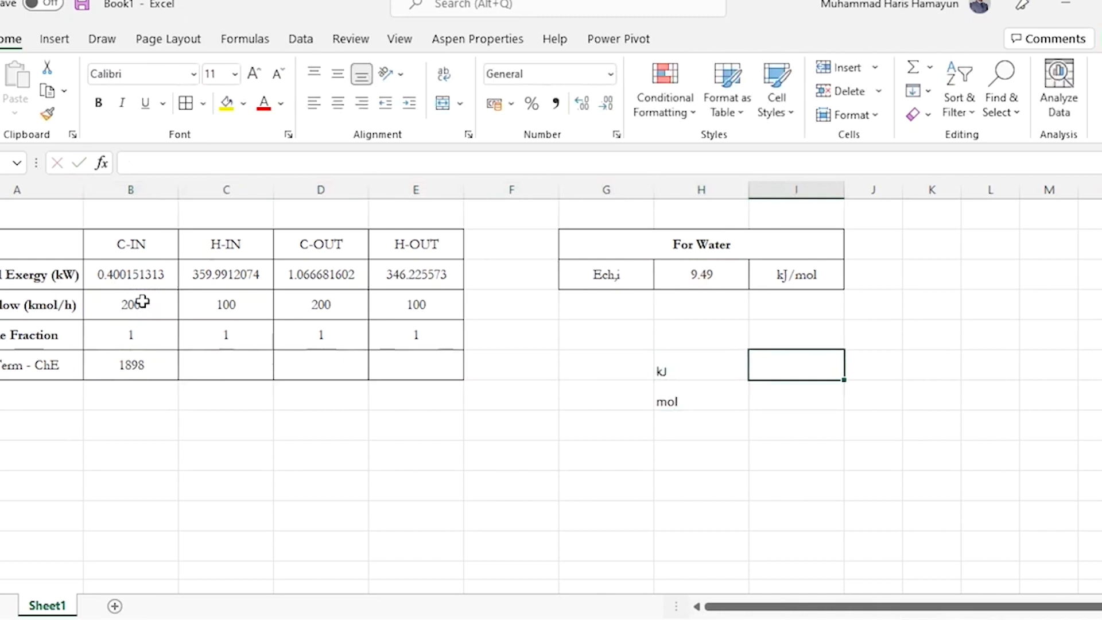
{"action": "type", "text": "kmol"}
{"action": "key", "text": "Return"}
{"action": "type", "text": "h"}
{"action": "key", "text": "Return"}
{"action": "key", "text": "Up"}
{"action": "key", "text": "Up"}
Write an equals sign in J6 and the resulting unit k*kJ over h in K6 and K7
{"action": "key", "text": "Right"}
{"action": "type", "text": "="}
{"action": "key", "text": "Return"}
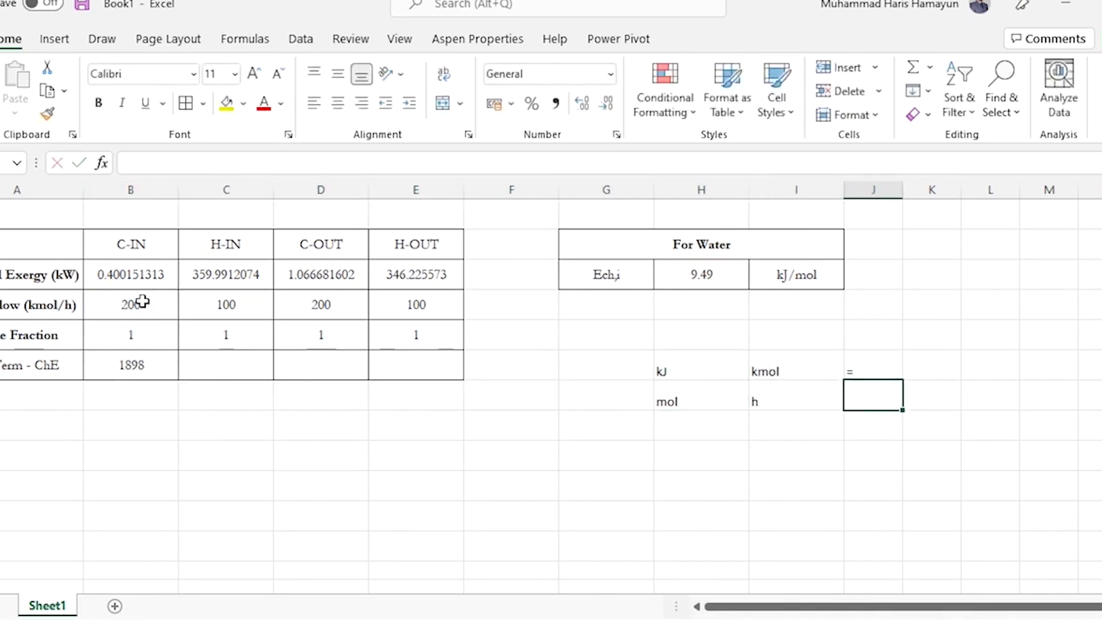
{"action": "key", "text": "Up"}
{"action": "key", "text": "Right"}
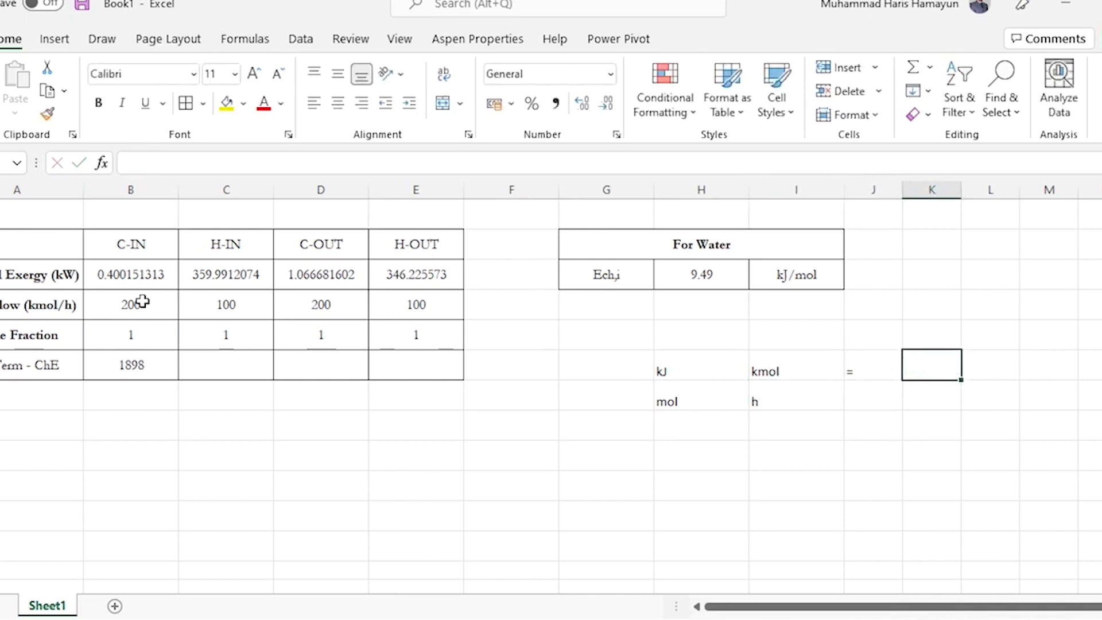
{"action": "type", "text": "k*"}
{"action": "key", "text": "BackSpace"}
{"action": "type", "text": "*kJ"}
{"action": "key", "text": "Return"}
{"action": "type", "text": "h"}
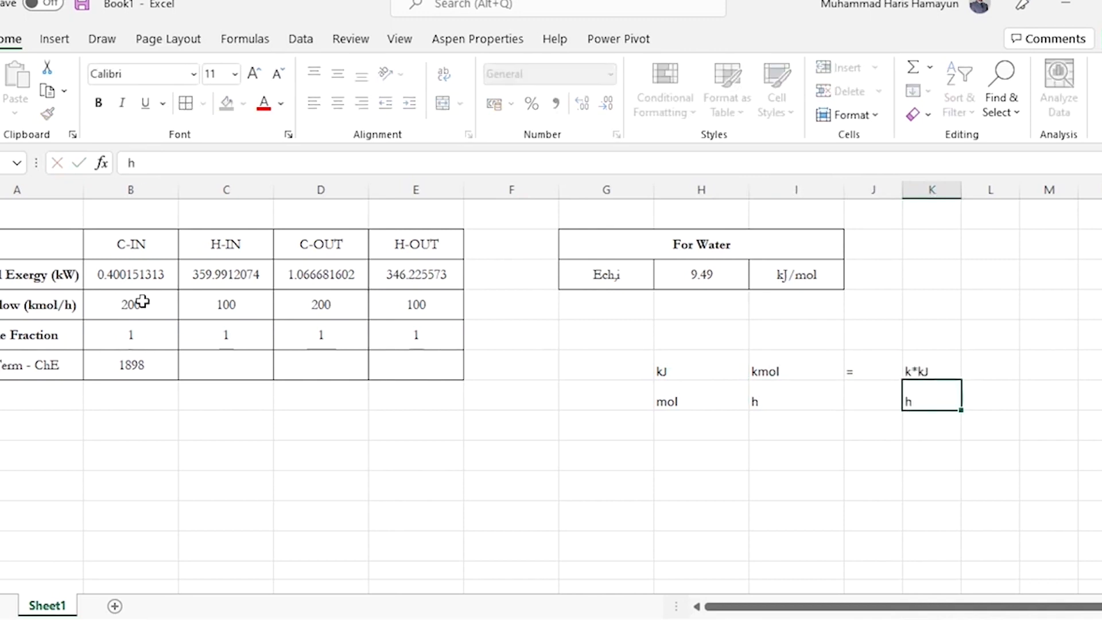
Append *1000 to the chemical exergy formula in B6 to cancel the kilo factor
{"action": "key", "text": "Up"}
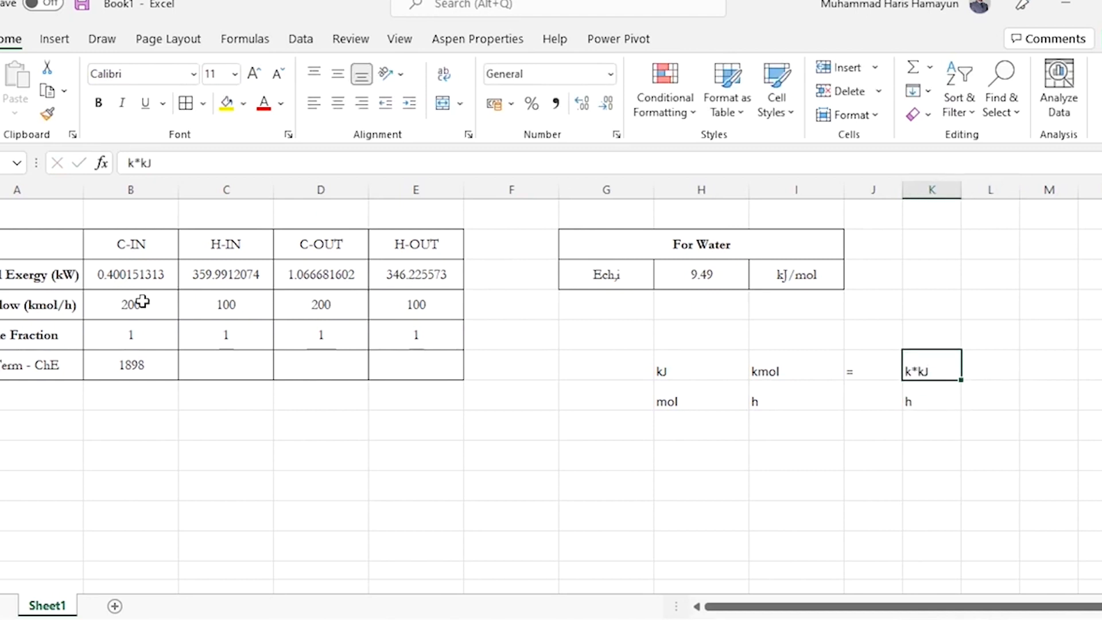
{"action": "key", "text": "Left"}
{"action": "key", "text": "Left"}
{"action": "key", "text": "Left"}
{"action": "key", "text": "Left"}
{"action": "key", "text": "Left"}
{"action": "key", "text": "Left"}
{"action": "key", "text": "Left"}
{"action": "key", "text": "Left"}
{"action": "key", "text": "Left"}
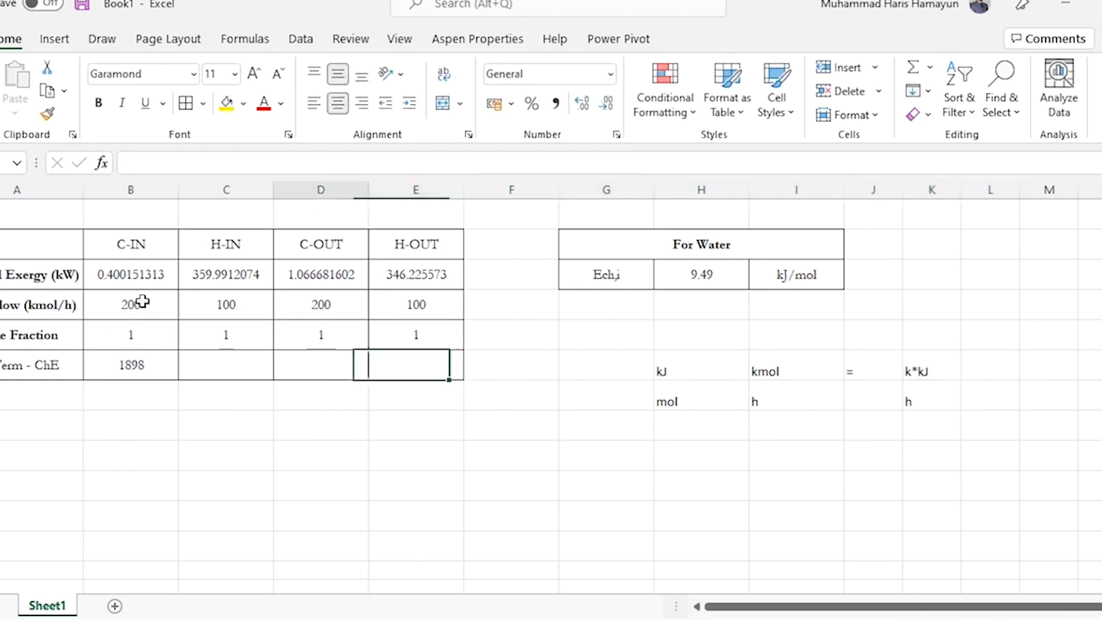
{"action": "left_click", "coordinate": [258, 159]}
{"action": "type", "text": "*1000"}
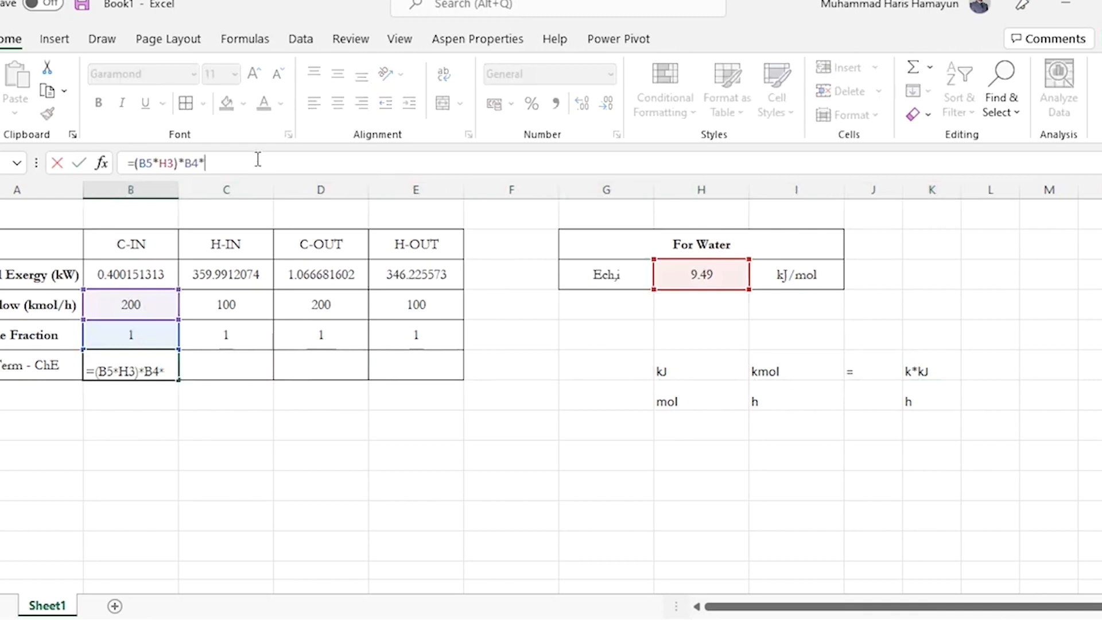
{"action": "key", "text": "Return"}
Write the simplified unit kJ over h in L6 and L7 of the unit check
{"action": "key", "text": "Up"}
{"action": "key", "text": "Right"}
{"action": "key", "text": "Right"}
{"action": "key", "text": "Right"}
{"action": "key", "text": "Right"}
{"action": "key", "text": "Right"}
{"action": "key", "text": "Right"}
{"action": "key", "text": "Right"}
{"action": "key", "text": "Right"}
{"action": "key", "text": "Right"}
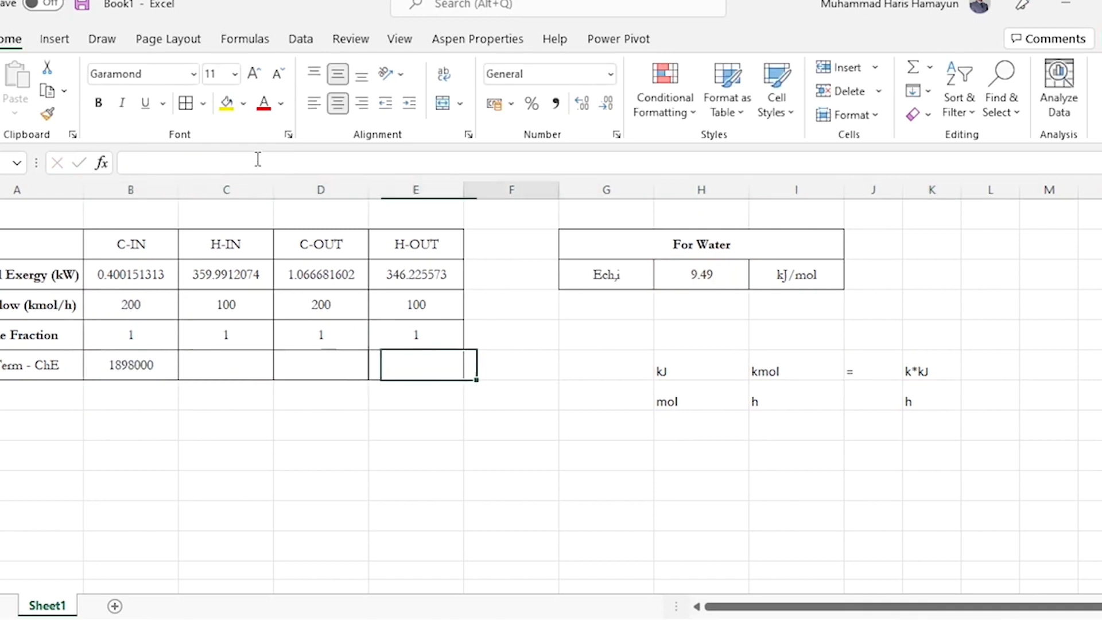
{"action": "key", "text": "Right"}
{"action": "type", "text": "kJ"}
{"action": "key", "text": "Return"}
{"action": "key", "text": "F2"}
{"action": "type", "text": "h"}
{"action": "key", "text": "Tab"}
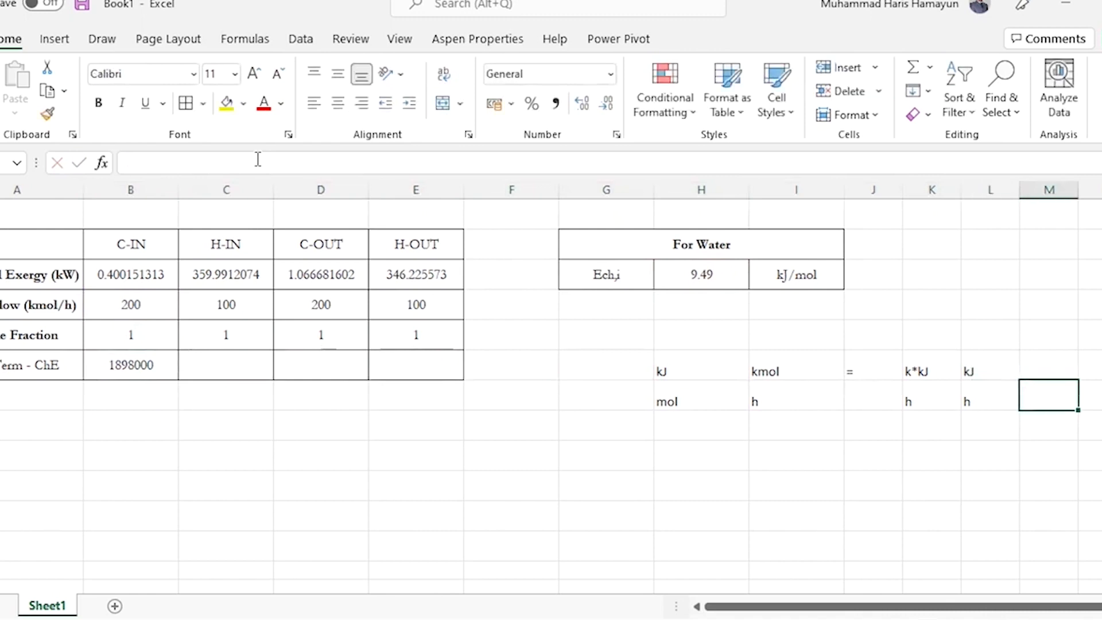
Append /3600 to the chemical exergy formula in B6 to convert from hours to seconds
{"action": "key", "text": "Up"}
{"action": "key", "text": "Left"}
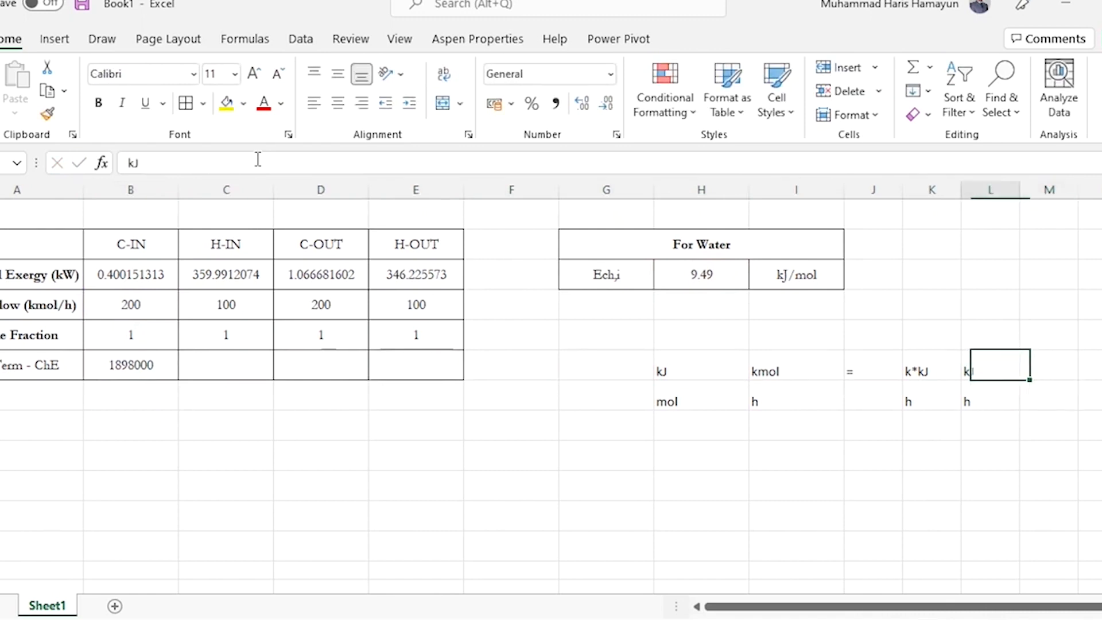
{"action": "key", "text": "Left"}
{"action": "key", "text": "Left"}
{"action": "key", "text": "Left"}
{"action": "key", "text": "Left"}
{"action": "key", "text": "Left"}
{"action": "key", "text": "Left"}
{"action": "key", "text": "Left"}
{"action": "key", "text": "Left"}
{"action": "key", "text": "Left"}
{"action": "left_click", "coordinate": [258, 160]}
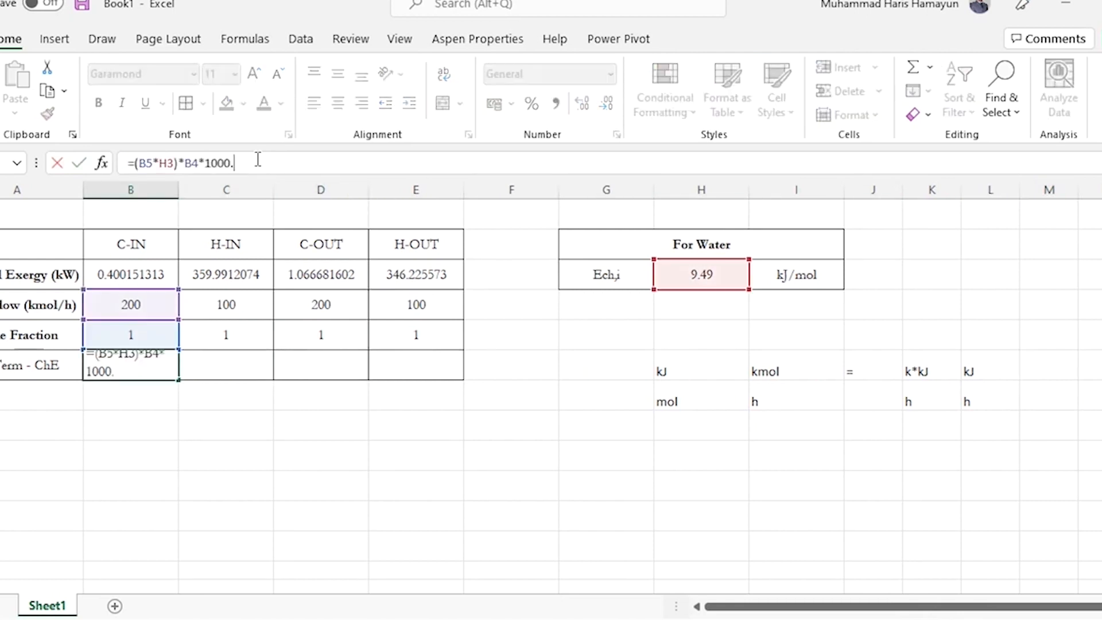
{"action": "type", "text": "/3600"}
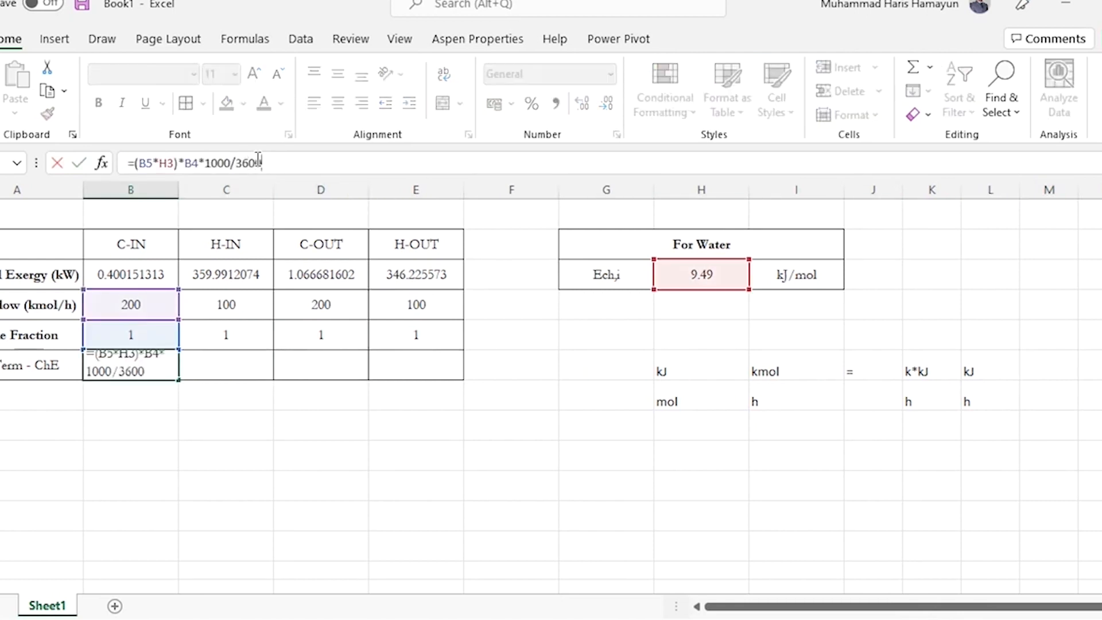
{"action": "key", "text": "Return"}
Add the unit (kW) to the row label in A6 so it reads 1st Term - ChE (kW)
{"action": "key", "text": "Up"}
{"action": "key", "text": "Left"}
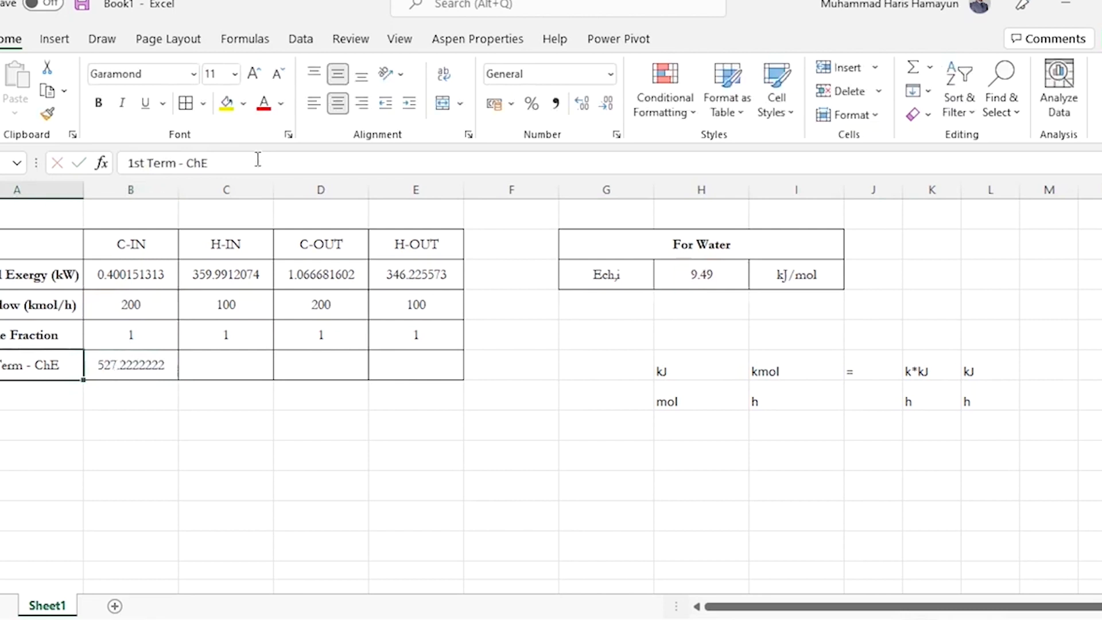
{"action": "left_click", "coordinate": [258, 160]}
{"action": "type", "text": "(kW)"}
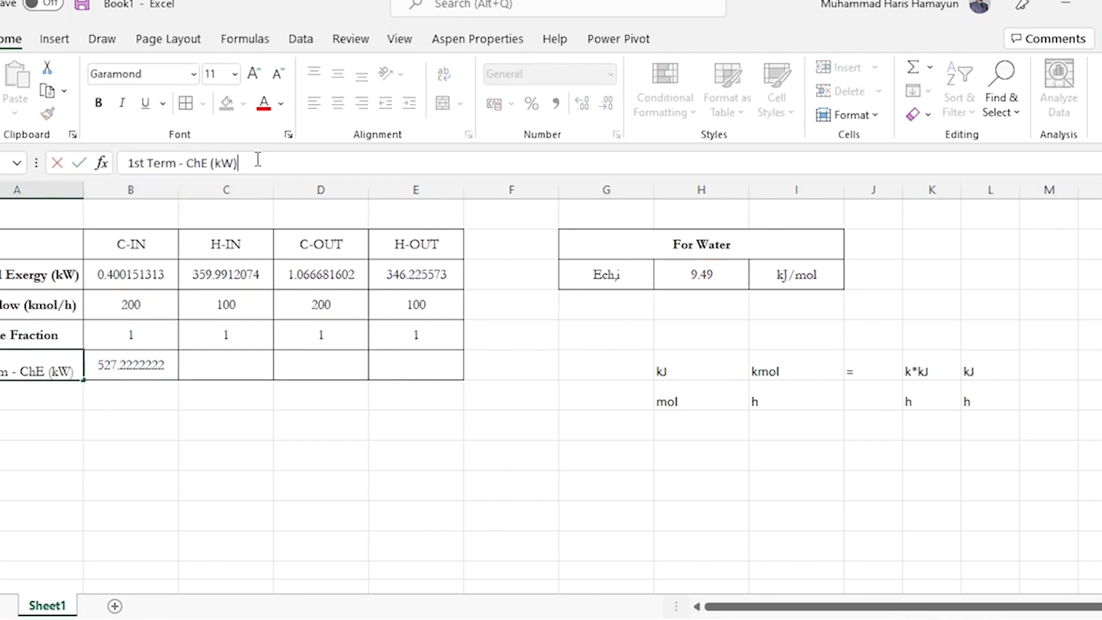
{"action": "key", "text": "Return"}
Make the H3 reference absolute in B6, giving the formula =(B5*$H$3)*B4*1000/3600
{"action": "key", "text": "Up"}
{"action": "key", "text": "Right"}
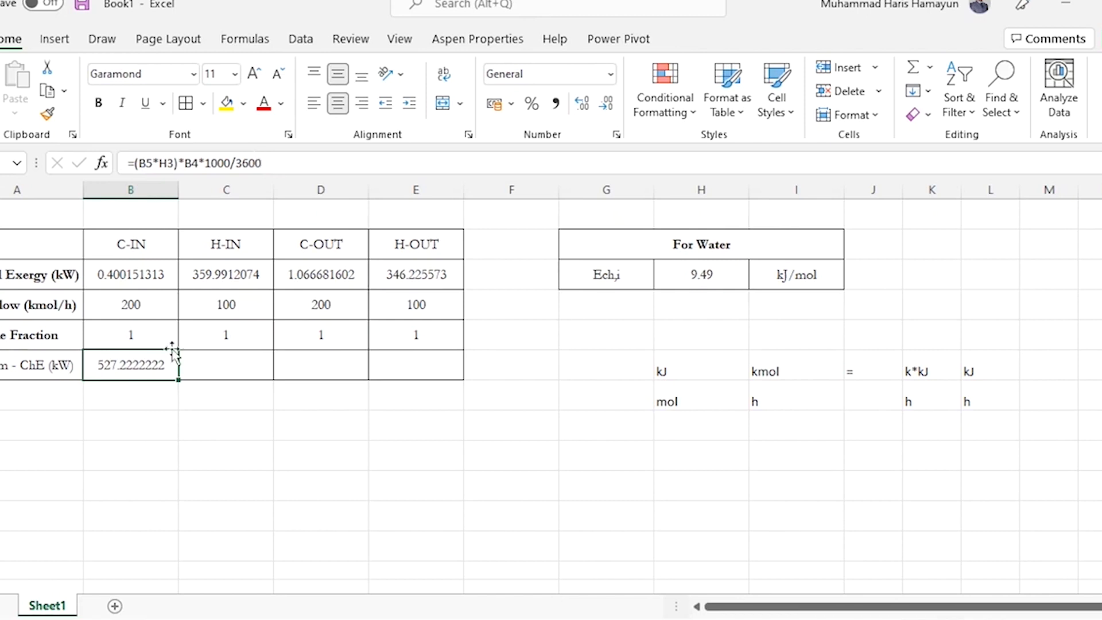
{"action": "left_click", "coordinate": [313, 166]}
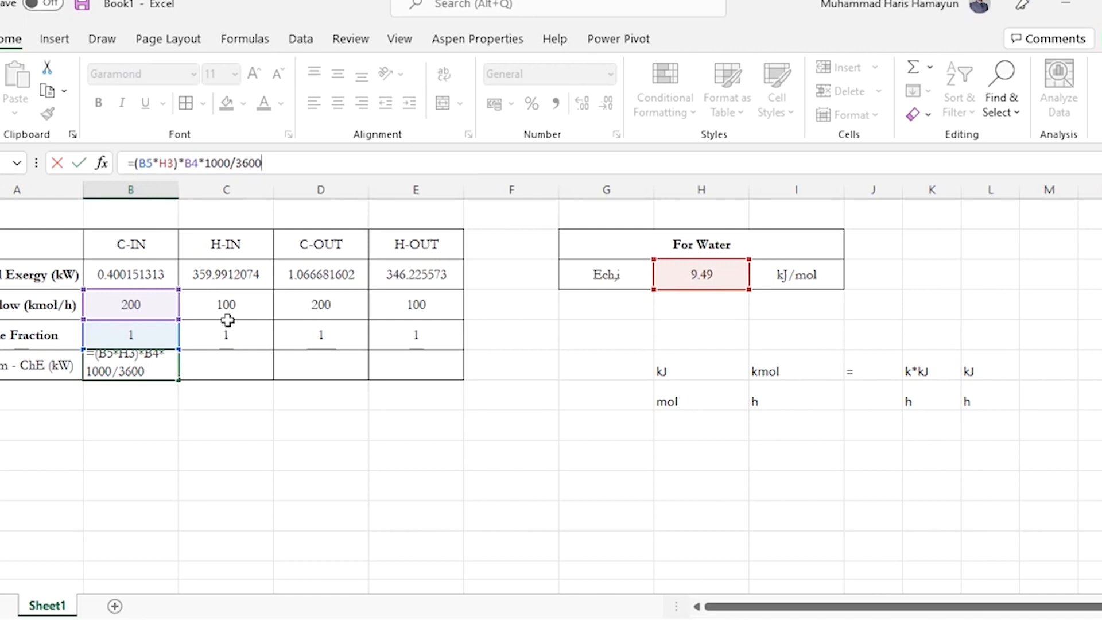
{"action": "key", "text": "ctrl+Return"}
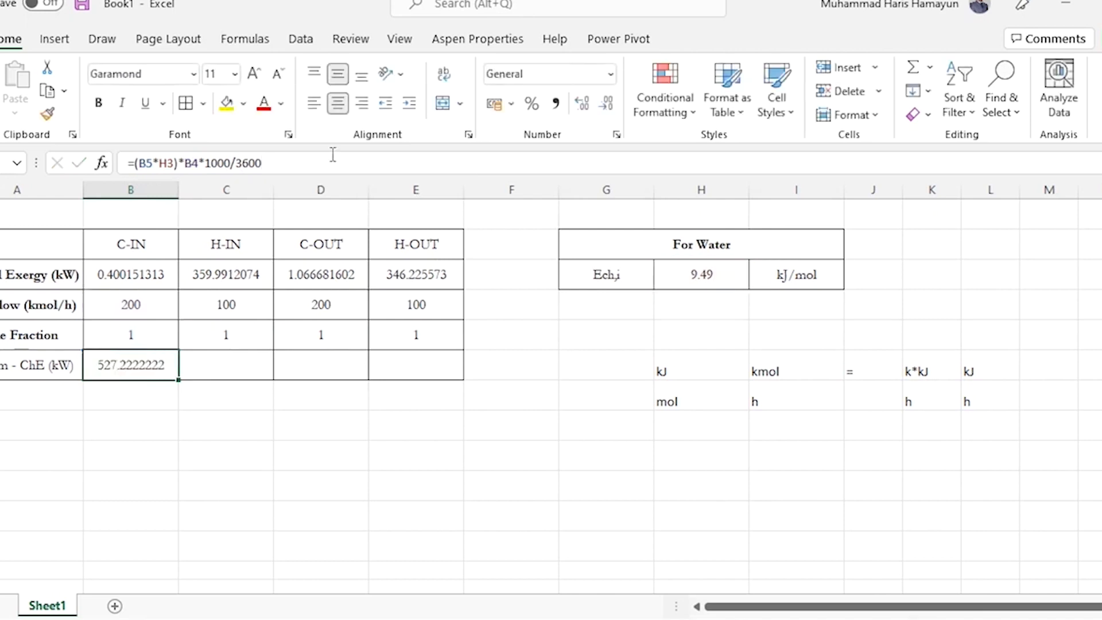
{"action": "left_click", "coordinate": [333, 155]}
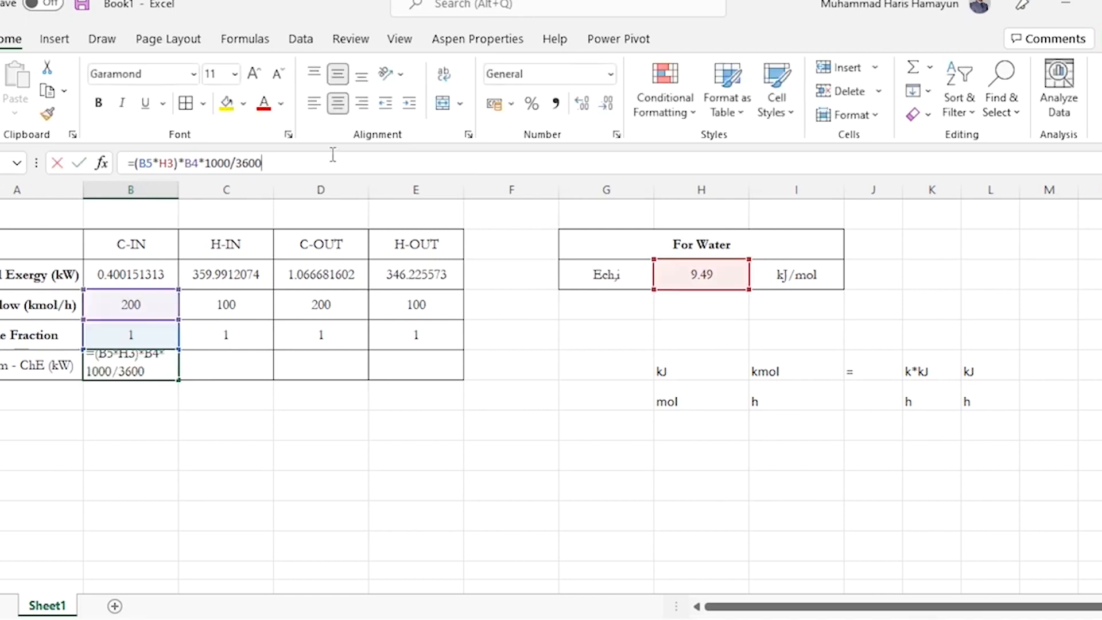
{"action": "key", "text": "Left"}
{"action": "key", "text": "Left"}
{"action": "key", "text": "Left"}
{"action": "key", "text": "Left"}
{"action": "key", "text": "Left"}
{"action": "key", "text": "Left"}
{"action": "key", "text": "Left"}
{"action": "key", "text": "Left"}
{"action": "key", "text": "Left"}
{"action": "key", "text": "Left"}
{"action": "key", "text": "Left"}
{"action": "key", "text": "Left"}
{"action": "key", "text": "Left"}
{"action": "key", "text": "Left"}
{"action": "key", "text": "Left"}
{"action": "type", "text": "$"}
{"action": "key", "text": "Left"}
{"action": "key", "text": "Left"}
{"action": "type", "text": "$"}
{"action": "key", "text": "Return"}
{"action": "key", "text": "Up"}
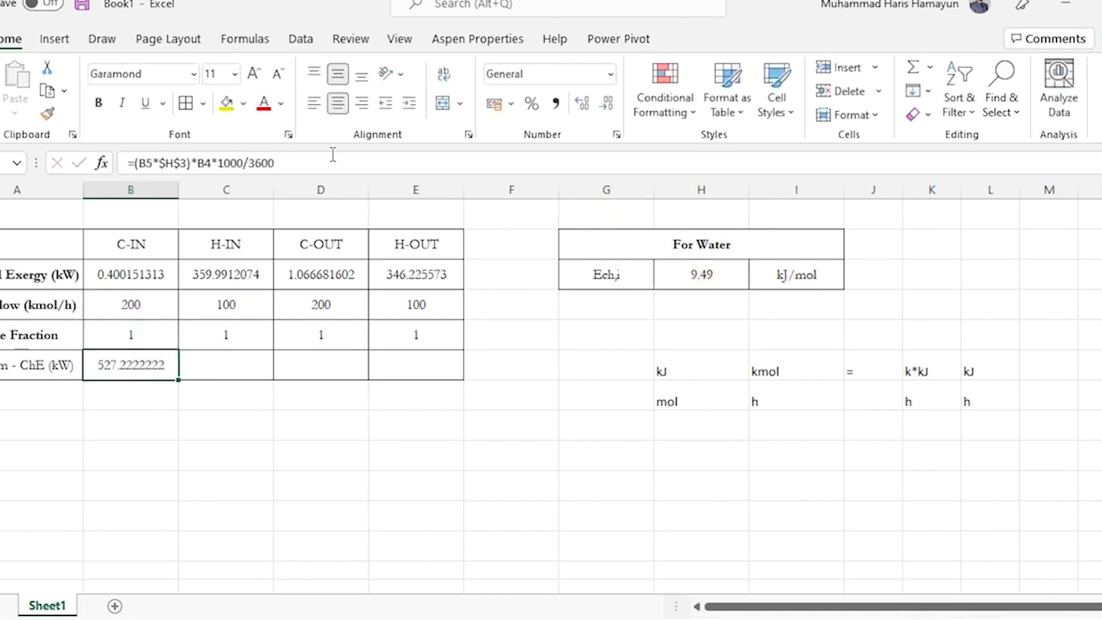
Fill the B6 formula across C6:E6 for the other streams, and switch to the PowerPoint slide with the exergy formulae
{"action": "left_click_drag", "start_coordinate": [177, 381], "coordinate": [438, 380]}
{"action": "key", "text": "Left"}
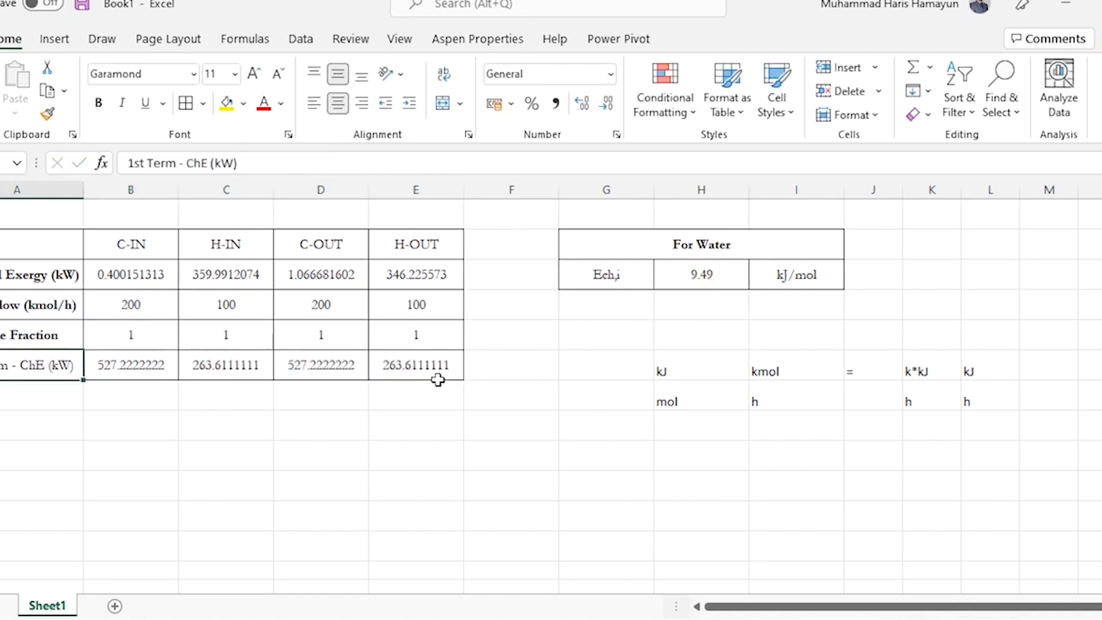
{"action": "key", "text": "Down"}
{"action": "key", "text": "Up"}
{"action": "key", "text": "alt+Tab"}
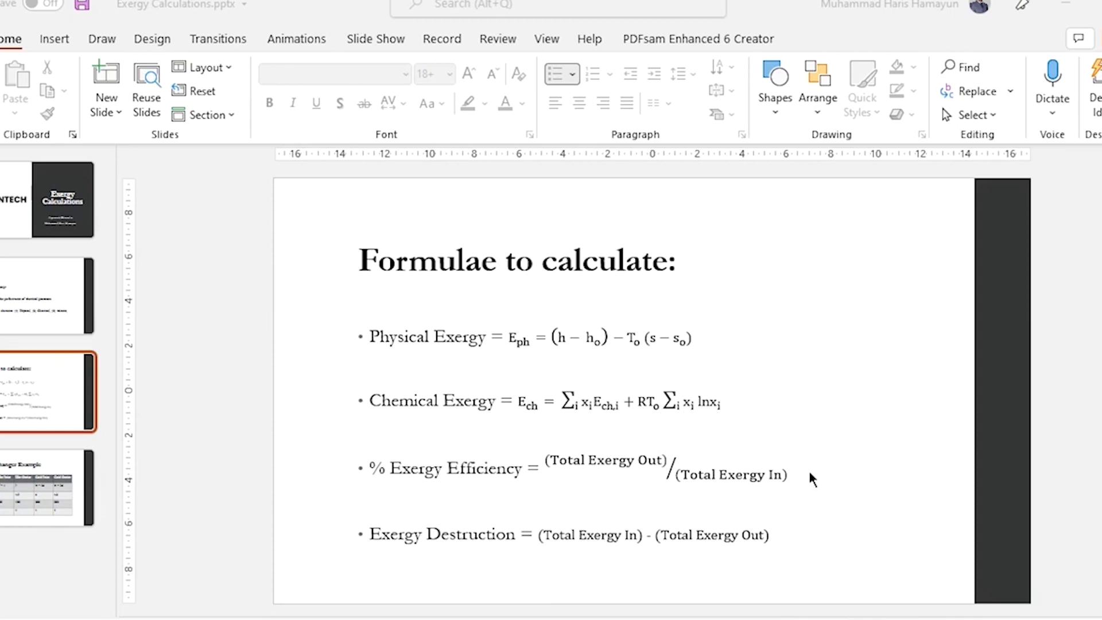
Switch to the Excel workbook and begin the second-term chemical exergy formula in B7 with =(8.314*298.15*B5*
{"action": "key", "text": "alt+Tab"}
{"action": "left_click", "coordinate": [140, 396]}
{"action": "type", "text": "="}
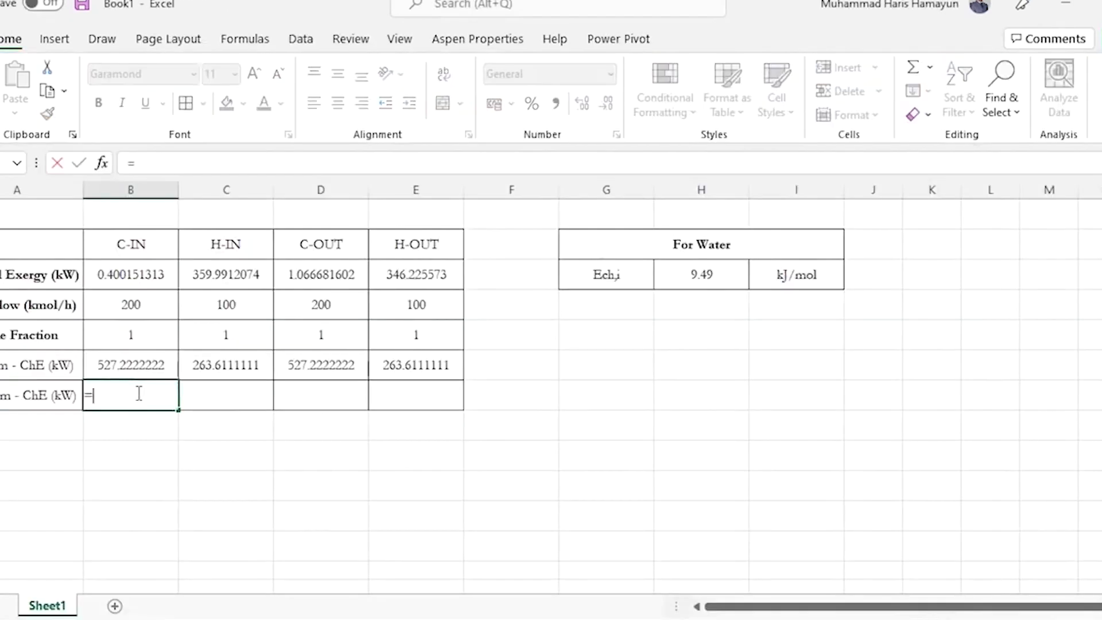
{"action": "type", "text": "(8.314*"}
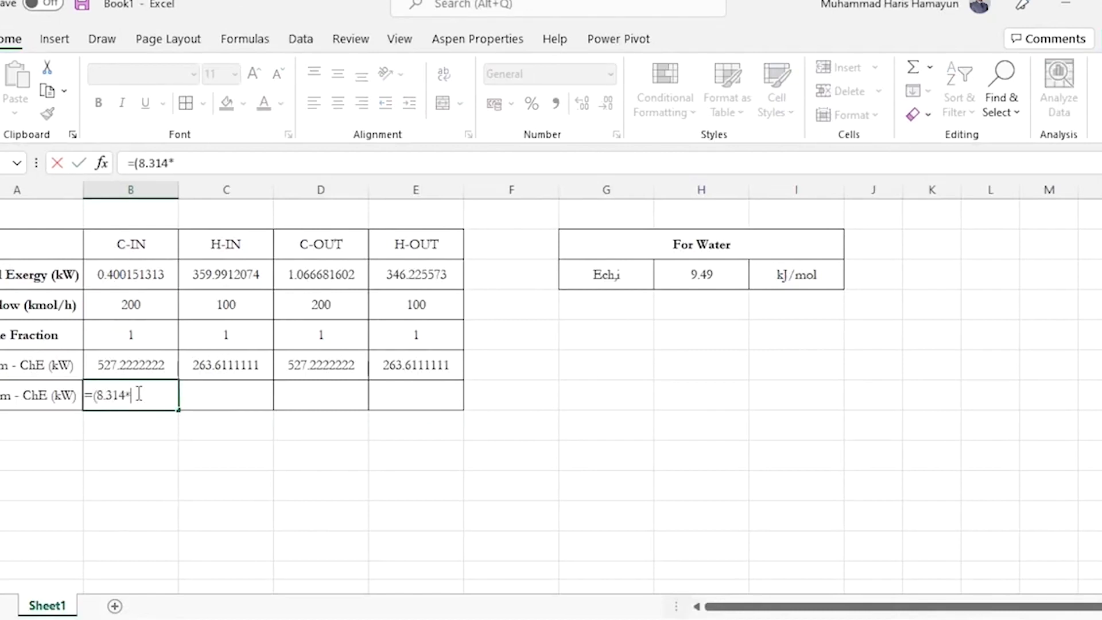
{"action": "type", "text": "298.15*"}
{"action": "key", "text": "Up"}
{"action": "key", "text": "Up"}
{"action": "type", "text": "*"}
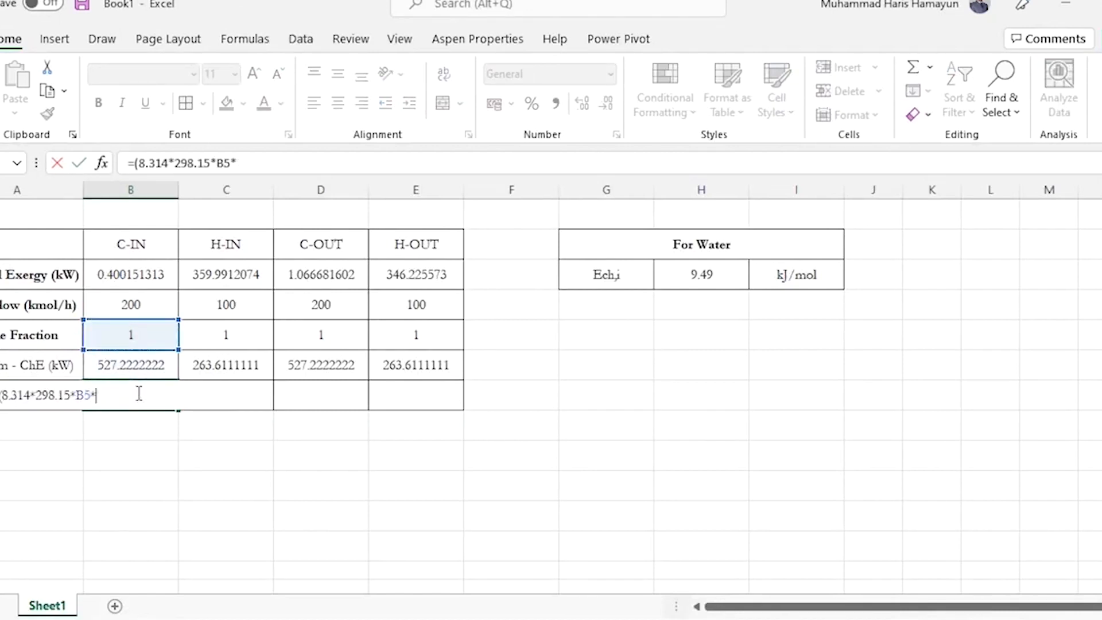
Complete the B7 formula with the molar flow and the logarithm of the mole fraction, giving =(8.314*298.15*B5*B4*LN(B5))
{"action": "key", "text": "Up"}
{"action": "key", "text": "Up"}
{"action": "key", "text": "Up"}
{"action": "type", "text": "*ln("}
{"action": "key", "text": "Up"}
{"action": "key", "text": "Up"}
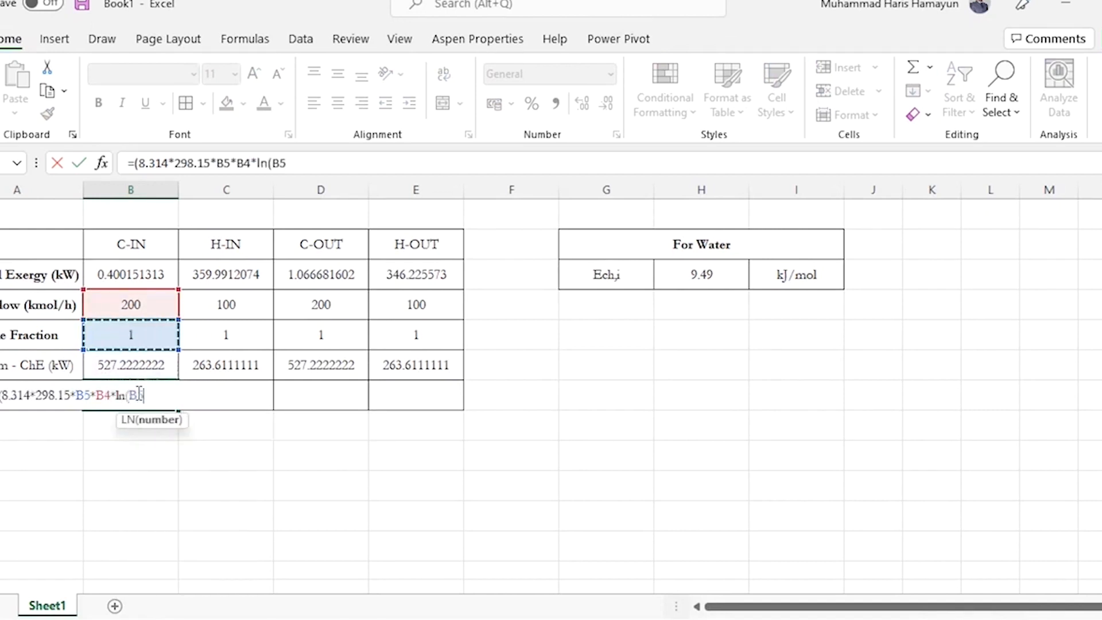
{"action": "type", "text": "))"}
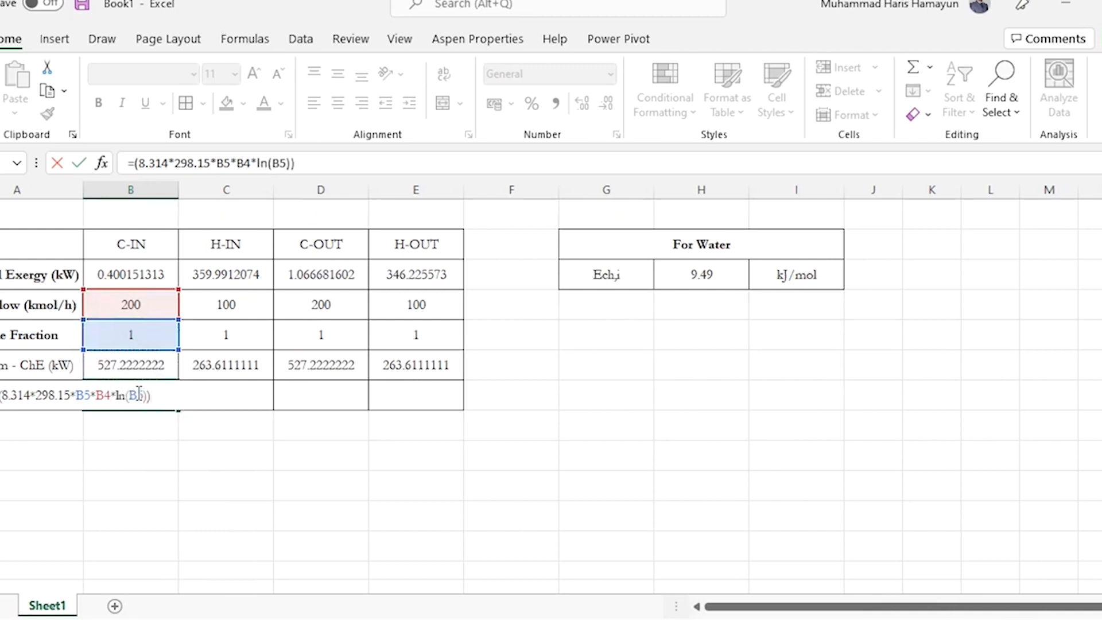
{"action": "key", "text": "Return"}
{"action": "key", "text": "Up"}
{"action": "key", "text": "Up"}
{"action": "key", "text": "Up"}
{"action": "key", "text": "Down"}
{"action": "key", "text": "Down"}
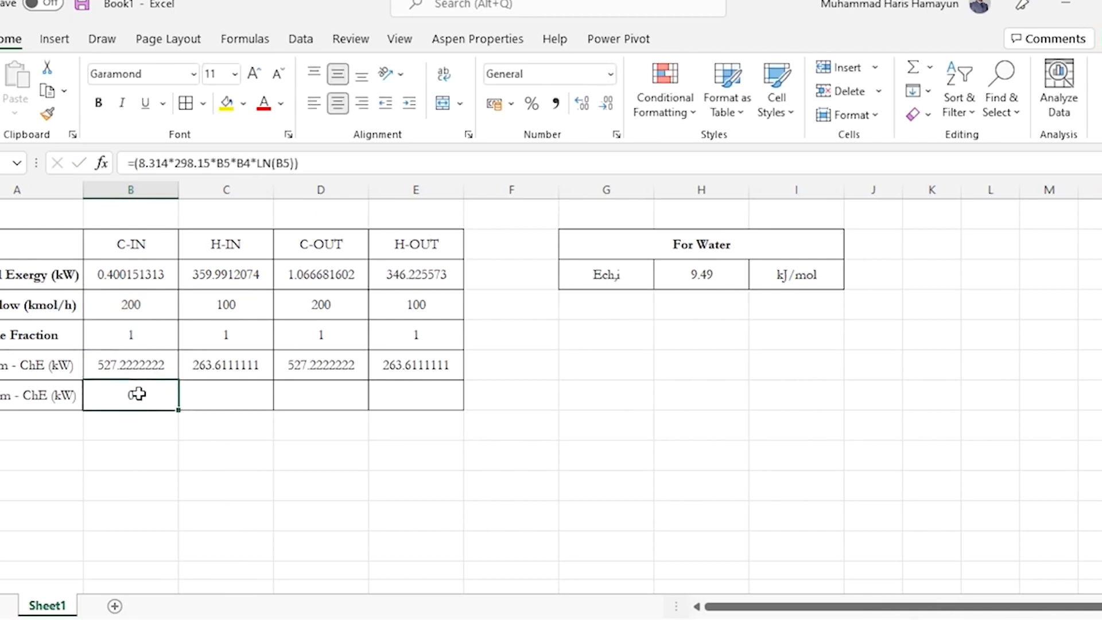
Note the units of the gas constant and temperature beside the table: J over mol.K in H7:H8 and K in I7
{"action": "key", "text": "Right"}
{"action": "key", "text": "Right"}
{"action": "key", "text": "Right"}
{"action": "key", "text": "Right"}
{"action": "key", "text": "Right"}
{"action": "key", "text": "Right"}
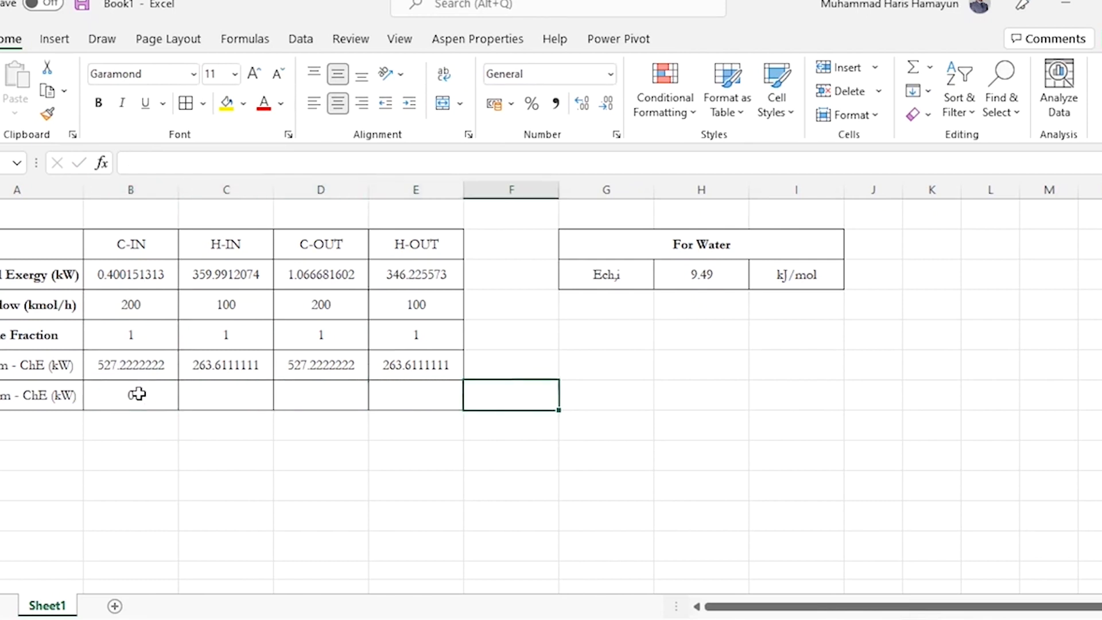
{"action": "type", "text": "J"}
{"action": "key", "text": "Return"}
{"action": "type", "text": "mol.K"}
{"action": "key", "text": "Return"}
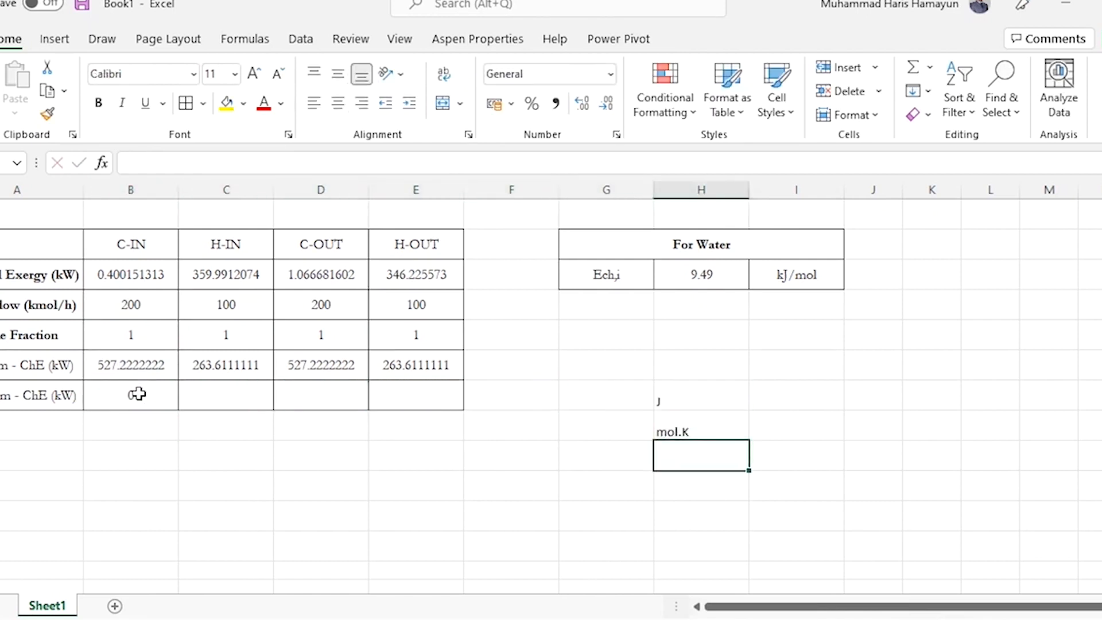
{"action": "key", "text": "Up"}
{"action": "key", "text": "Up"}
{"action": "key", "text": "Right"}
{"action": "type", "text": "K"}
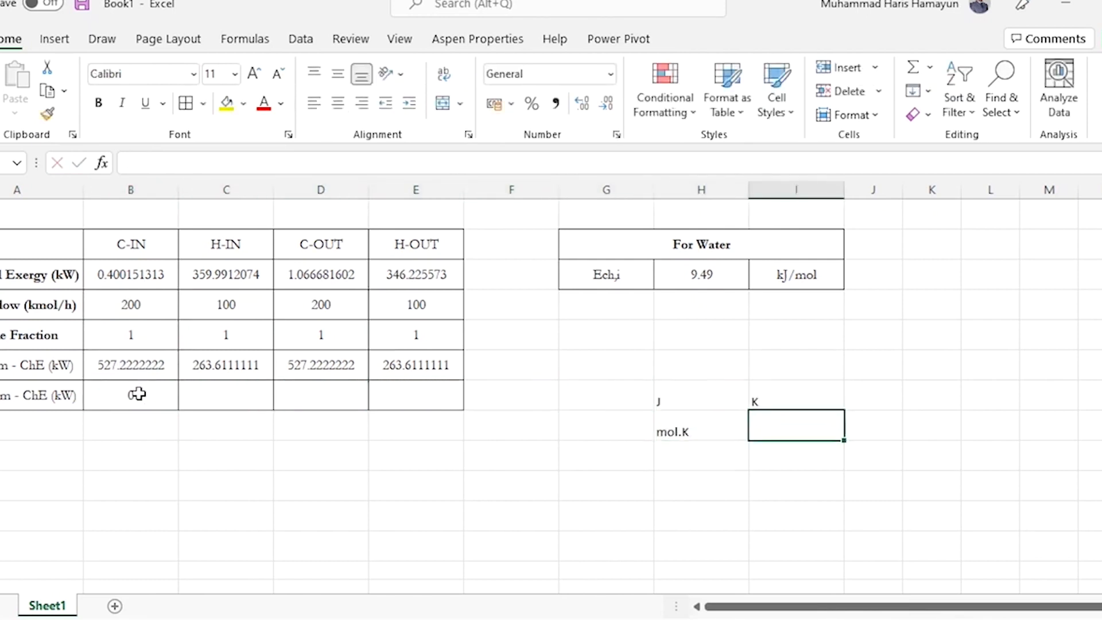
Note kmol over h in J7:J8 and kJ over h in K7:K8, and re-enter K in I7
{"action": "key", "text": "Right"}
{"action": "type", "text": "kmol"}
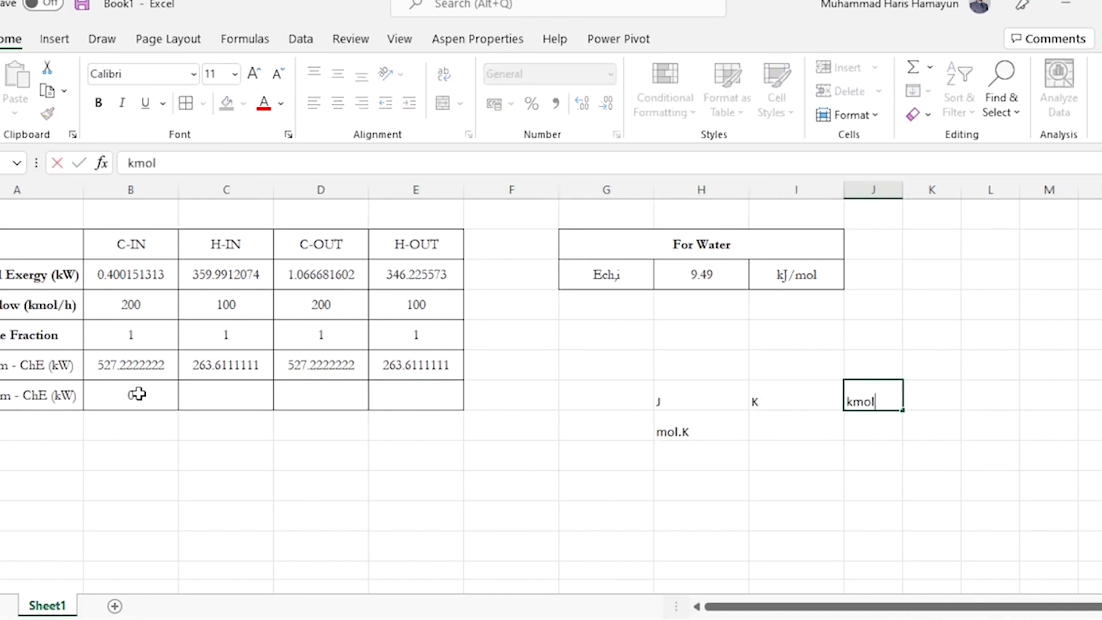
{"action": "key", "text": "Return"}
{"action": "type", "text": "h"}
{"action": "key", "text": "Up"}
{"action": "key", "text": "Right"}
{"action": "type", "text": "kJ"}
{"action": "key", "text": "Return"}
{"action": "type", "text": "h"}
{"action": "key", "text": "Return"}
{"action": "key", "text": "Up"}
{"action": "key", "text": "Up"}
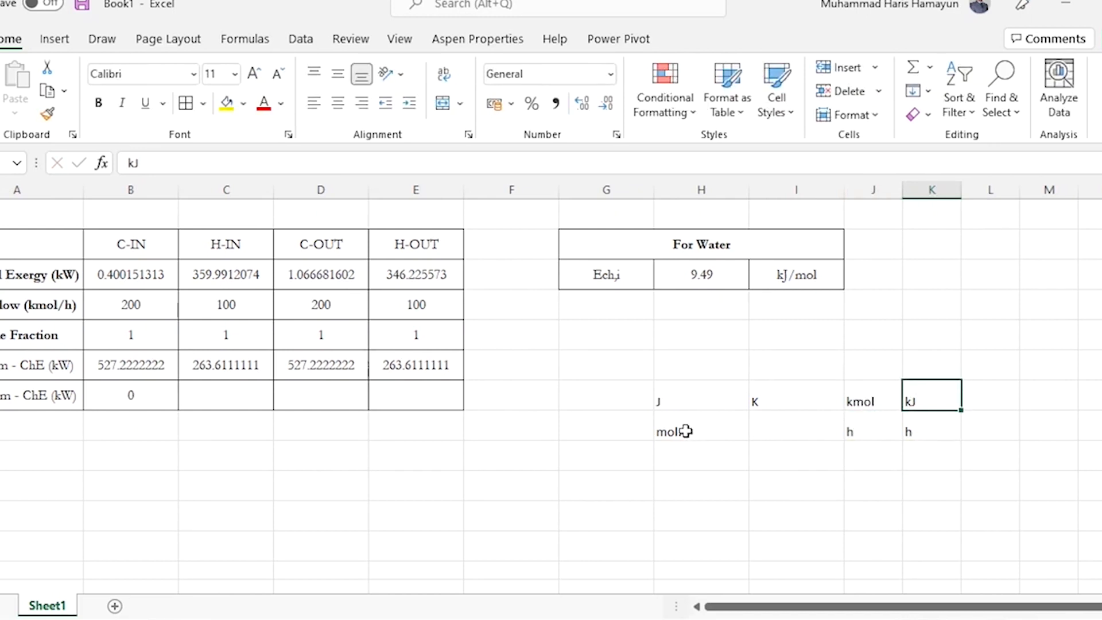
{"action": "left_click", "coordinate": [752, 401]}
{"action": "type", "text": "K"}
{"action": "left_click", "coordinate": [928, 401]}
Append /3600 to the second-term formula in B7 to convert from hours to seconds
{"action": "key", "text": "Right"}
{"action": "key", "text": "Left"}
{"action": "key", "text": "Left"}
{"action": "key", "text": "Left"}
{"action": "key", "text": "Left"}
{"action": "key", "text": "Left"}
{"action": "key", "text": "Left"}
{"action": "key", "text": "Left"}
{"action": "key", "text": "Left"}
{"action": "key", "text": "Left"}
{"action": "key", "text": "Left"}
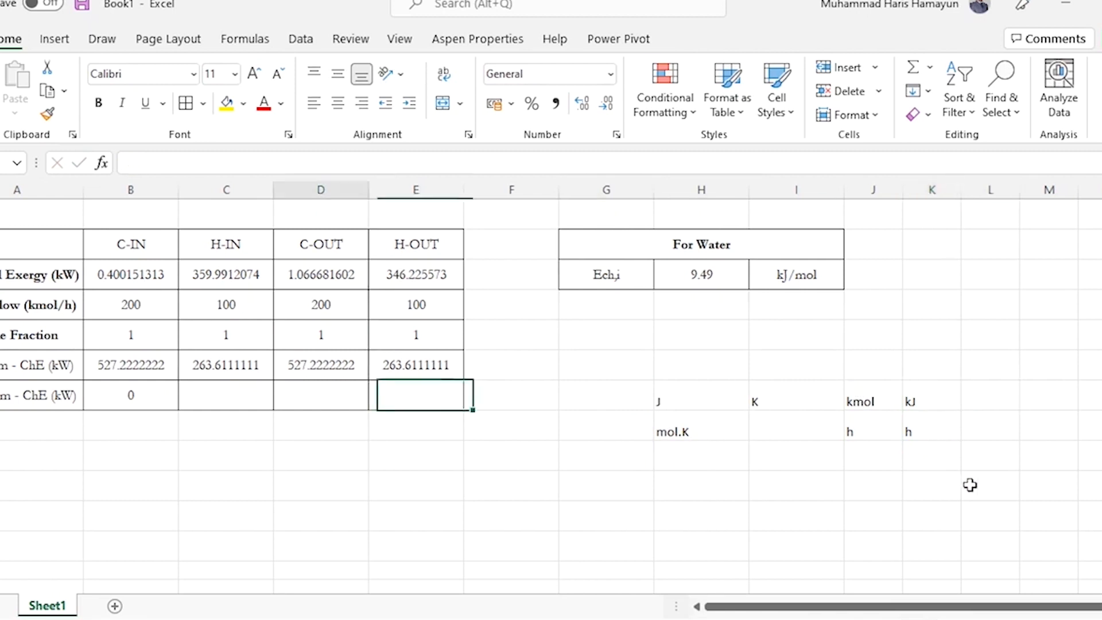
{"action": "left_click", "coordinate": [378, 163]}
{"action": "type", "text": "/3600"}
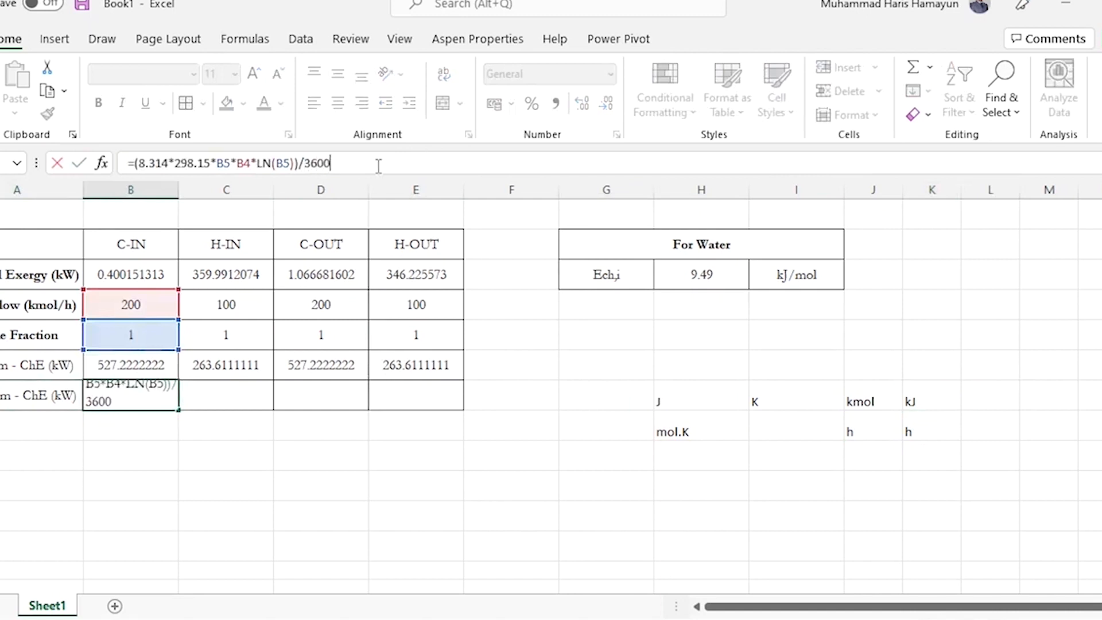
{"action": "key", "text": "Return"}
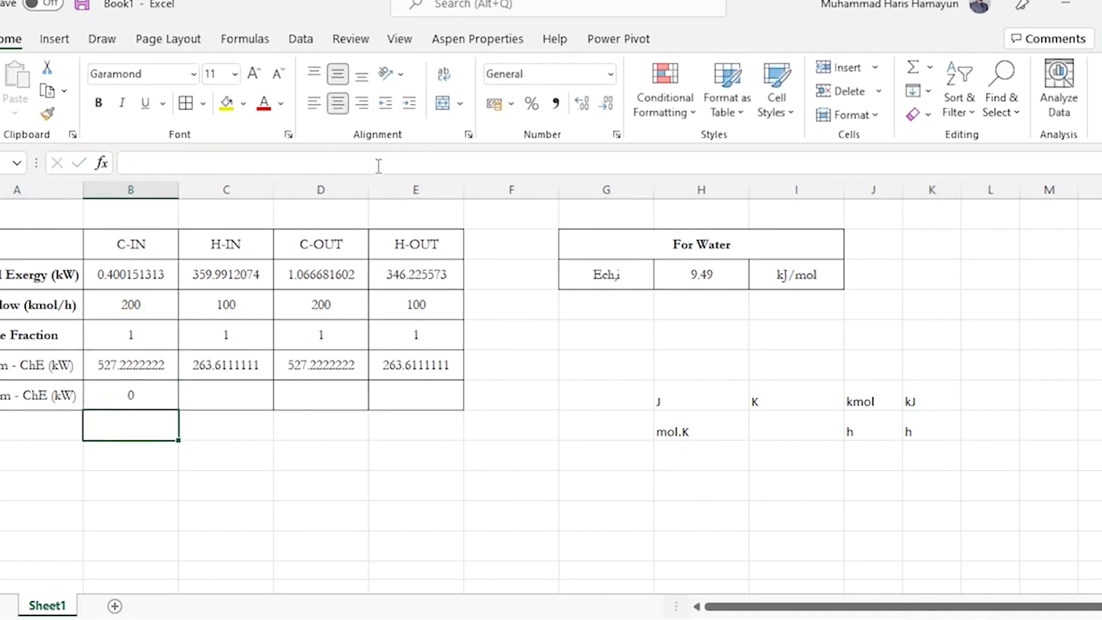
{"action": "key", "text": "Up"}
{"action": "key", "text": "Left"}
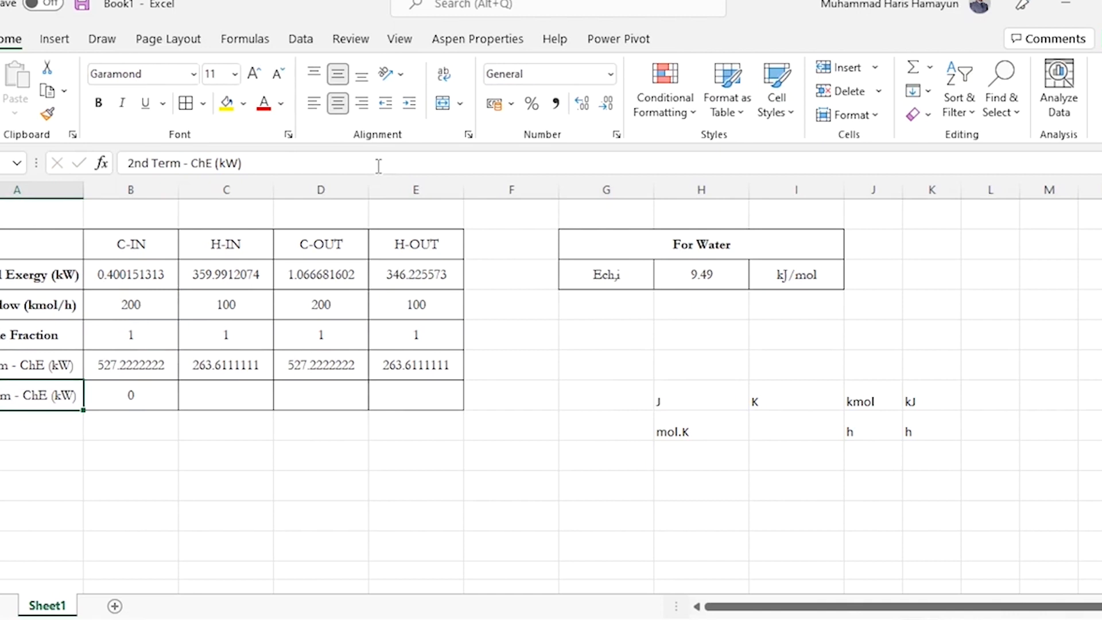
Copy the B7 second-term formula across C7:E7 for the other streams
{"action": "key", "text": "Right"}
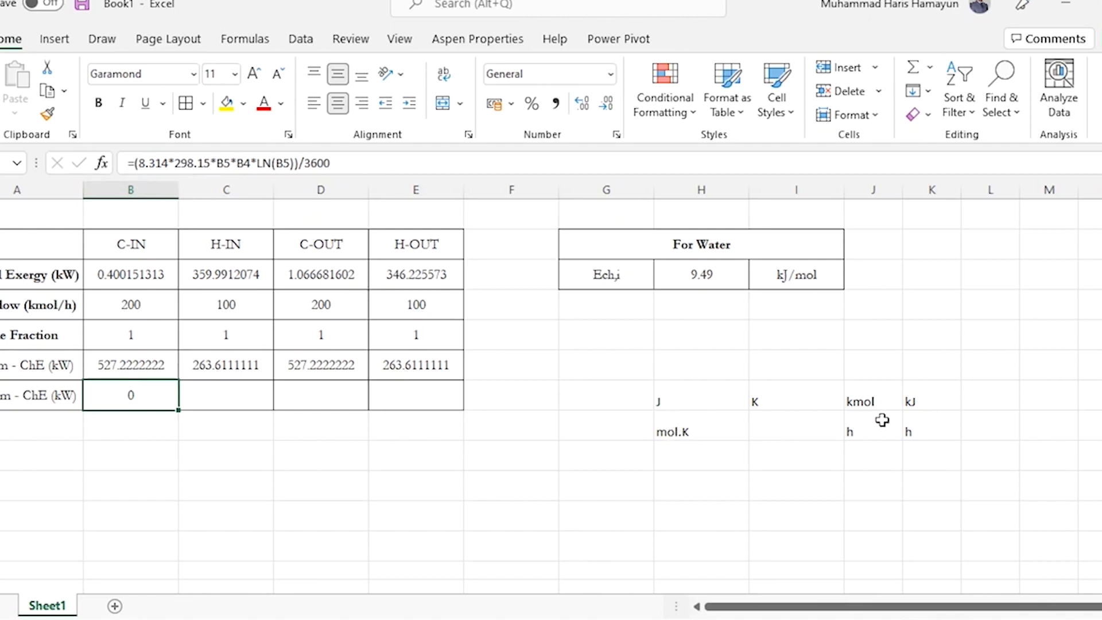
{"action": "key", "text": "ctrl+c"}
{"action": "left_click", "coordinate": [248, 404]}
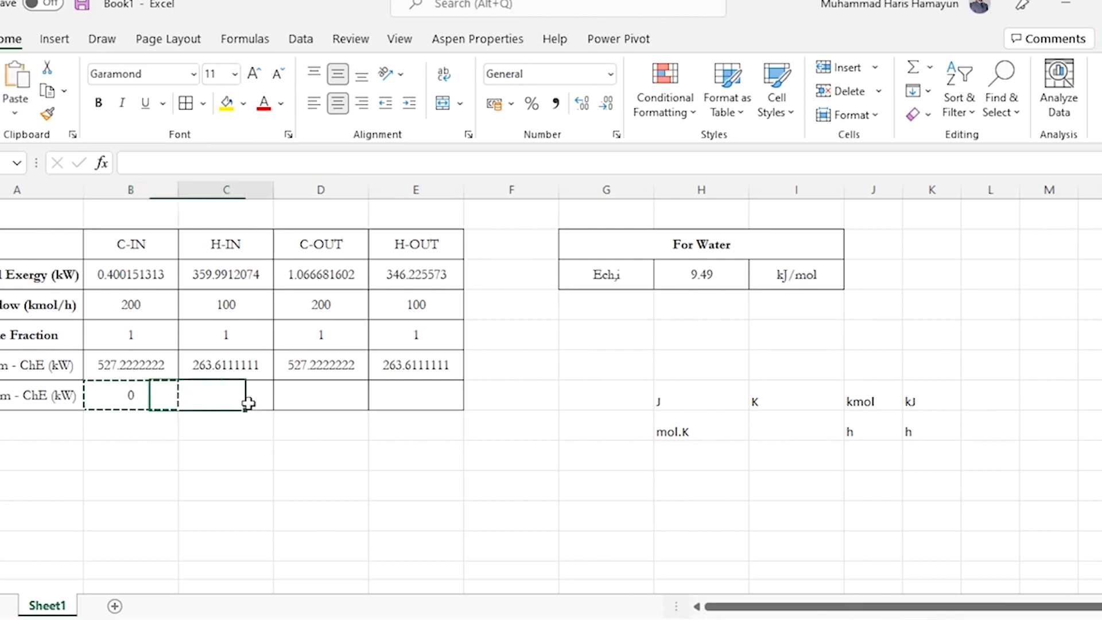
{"action": "key", "text": "shift+Right"}
{"action": "key", "text": "shift+Right"}
{"action": "key", "text": "ctrl+v"}
{"action": "key", "text": "Escape"}
Enter the row label Chemical Exergy (kW) in A8 and make it bold
{"action": "key", "text": "Home"}
{"action": "key", "text": "Down"}
{"action": "type", "text": "E"}
{"action": "key", "text": "BackSpace"}
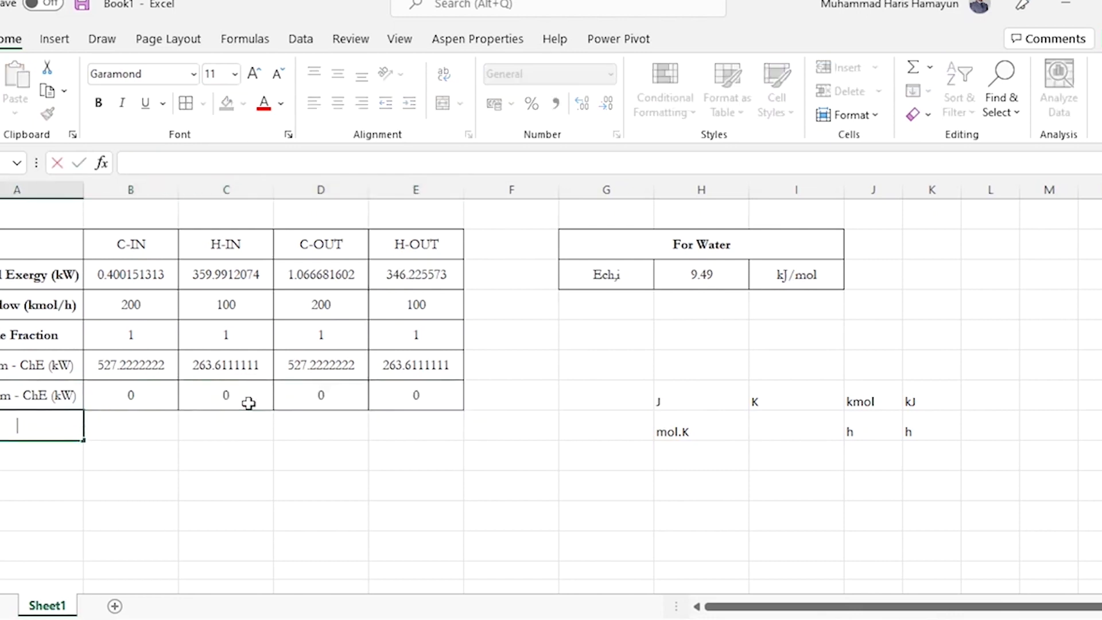
{"action": "type", "text": "Chemical"}
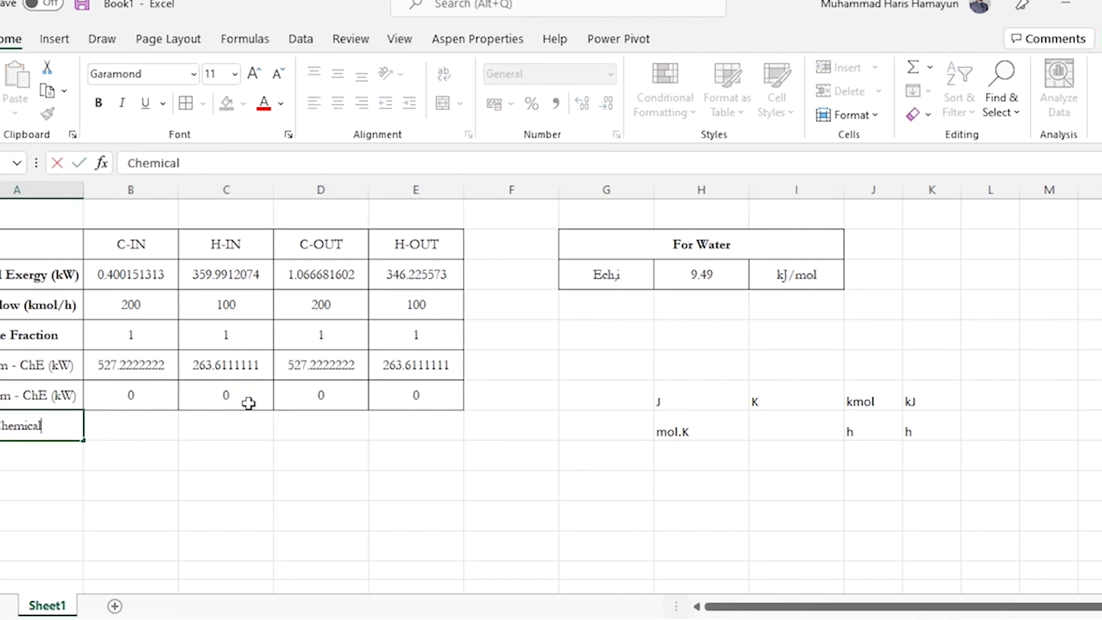
{"action": "type", "text": " Exergy (kW)"}
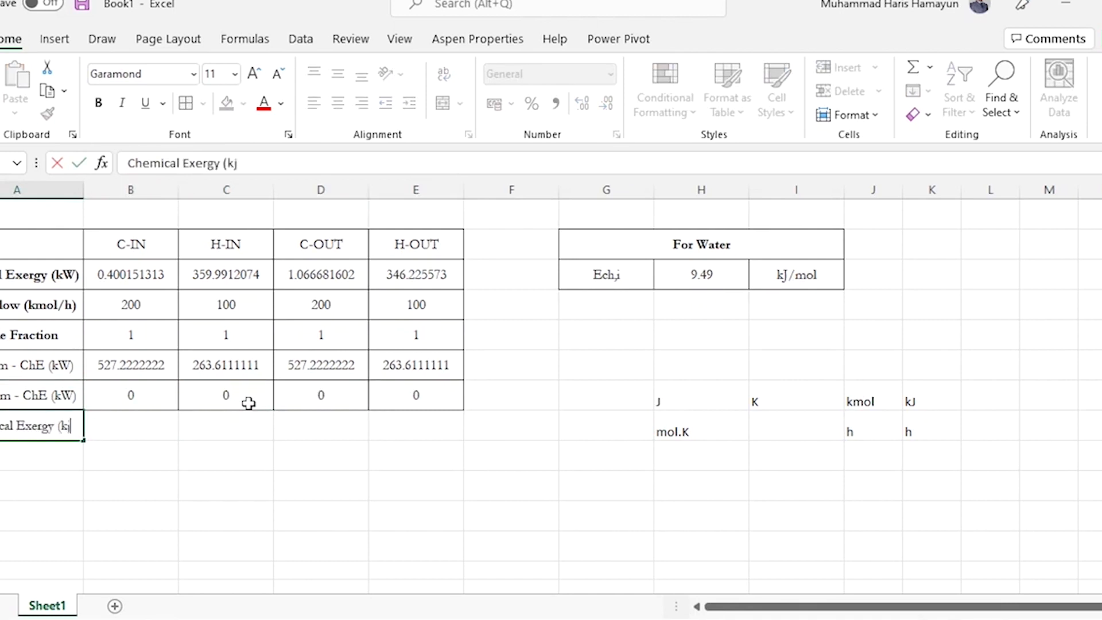
{"action": "key", "text": "Return"}
{"action": "key", "text": "Up"}
{"action": "key", "text": "ctrl+b"}
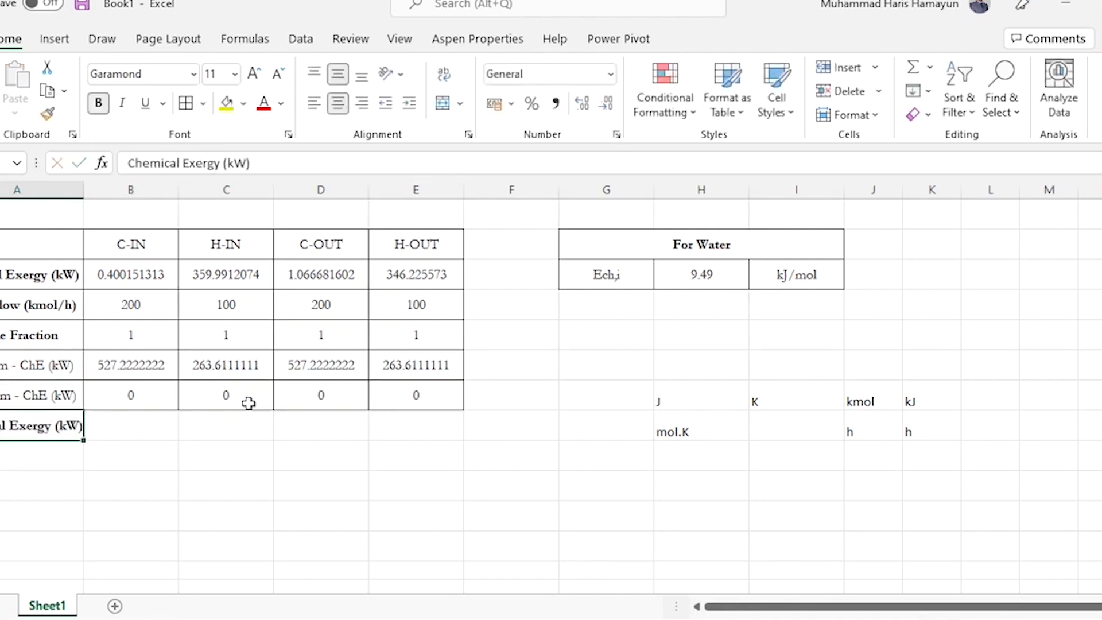
Sum the two chemical exergy terms for C-IN in B8 with the formula =B6+B7
{"action": "key", "text": "Up"}
{"action": "key", "text": "Right"}
Copy the B8 formula across C8:E8 and apply the table's border formatting to row 8, keeping its label bold
{"action": "key", "text": "Right"}
{"action": "key", "text": "Down"}
{"action": "key", "text": "Left"}
{"action": "type", "text": "="}
{"action": "key", "text": "Up"}
{"action": "key", "text": "Up"}
{"action": "type", "text": "+"}
{"action": "key", "text": "Up"}
{"action": "key", "text": "Return"}
{"action": "key", "text": "Up"}
{"action": "key", "text": "ctrl+c"}
{"action": "key", "text": "Right"}
{"action": "key", "text": "shift+Right"}
{"action": "key", "text": "shift+Right"}
{"action": "key", "text": "Return"}
{"action": "key", "text": "Left"}
{"action": "key", "text": "Left"}
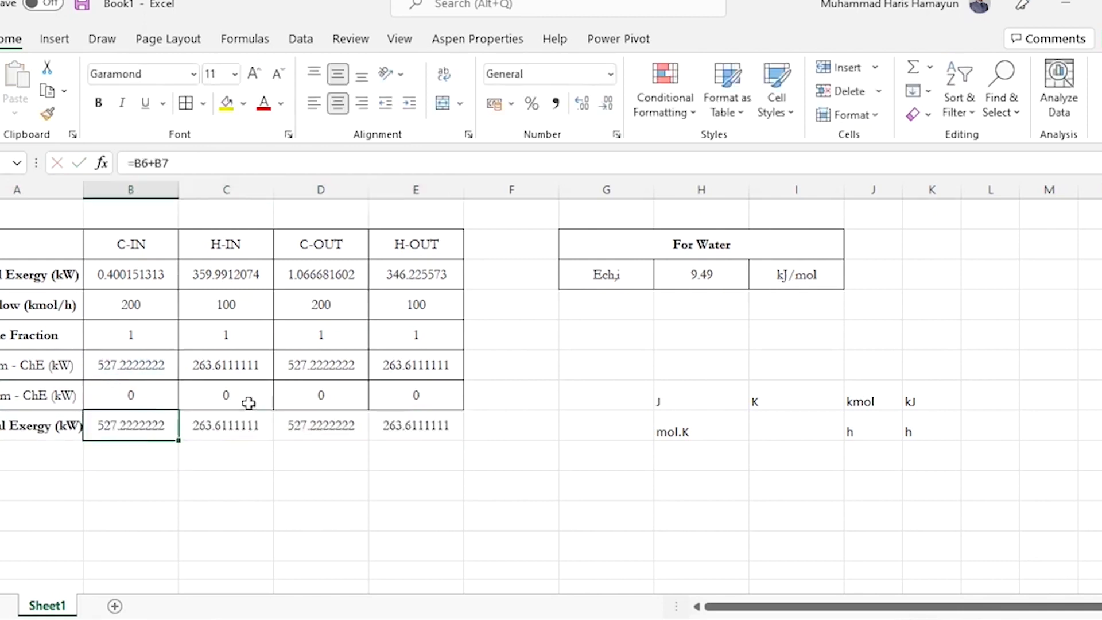
{"action": "left_click", "coordinate": [42, 120]}
{"action": "key", "text": "ctrl+b"}
Enter the bold row label Total Exergy (kW) in A9 and autofit the width of column A
{"action": "key", "text": "Down"}
{"action": "type", "text": "Total"}
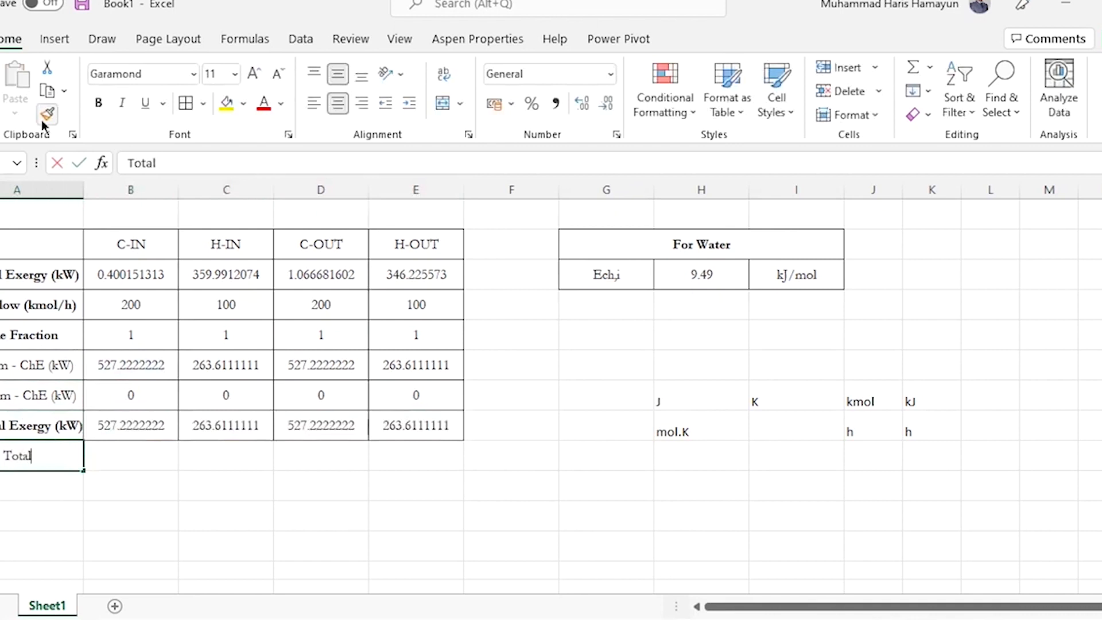
{"action": "type", "text": " Exergy (kW)"}
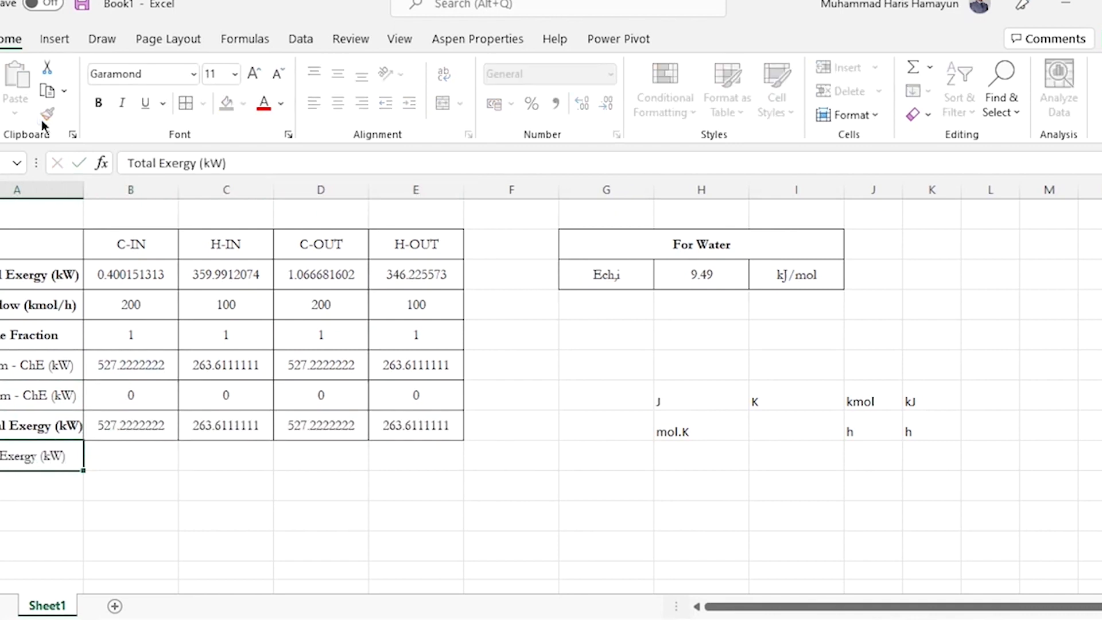
{"action": "key", "text": "Return"}
{"action": "key", "text": "Up"}
{"action": "key", "text": "ctrl+b"}
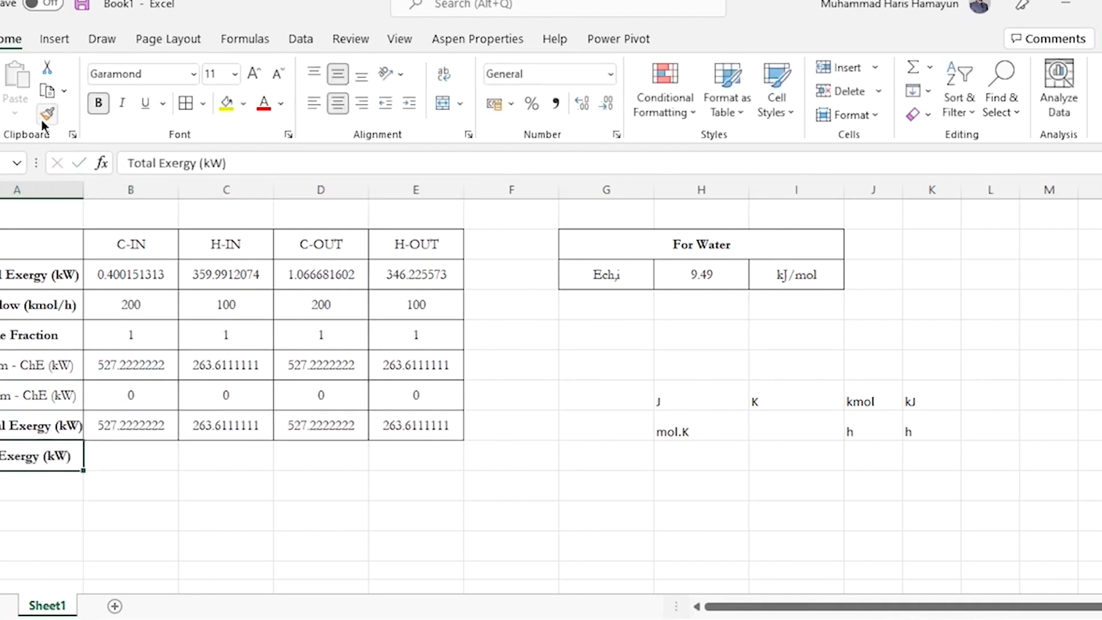
{"action": "double_click", "coordinate": [77, 183]}
Add the physical and chemical exergy of C-IN in B9 with the formula =B3+B8
{"action": "key", "text": "Right"}
{"action": "type", "text": "="}
{"action": "key", "text": "Up"}
{"action": "key", "text": "Up"}
{"action": "key", "text": "Up"}
{"action": "key", "text": "Up"}
{"action": "key", "text": "Up"}
{"action": "key", "text": "Up"}
{"action": "type", "text": "+"}
{"action": "key", "text": "Up"}
{"action": "key", "text": "ctrl+Return"}
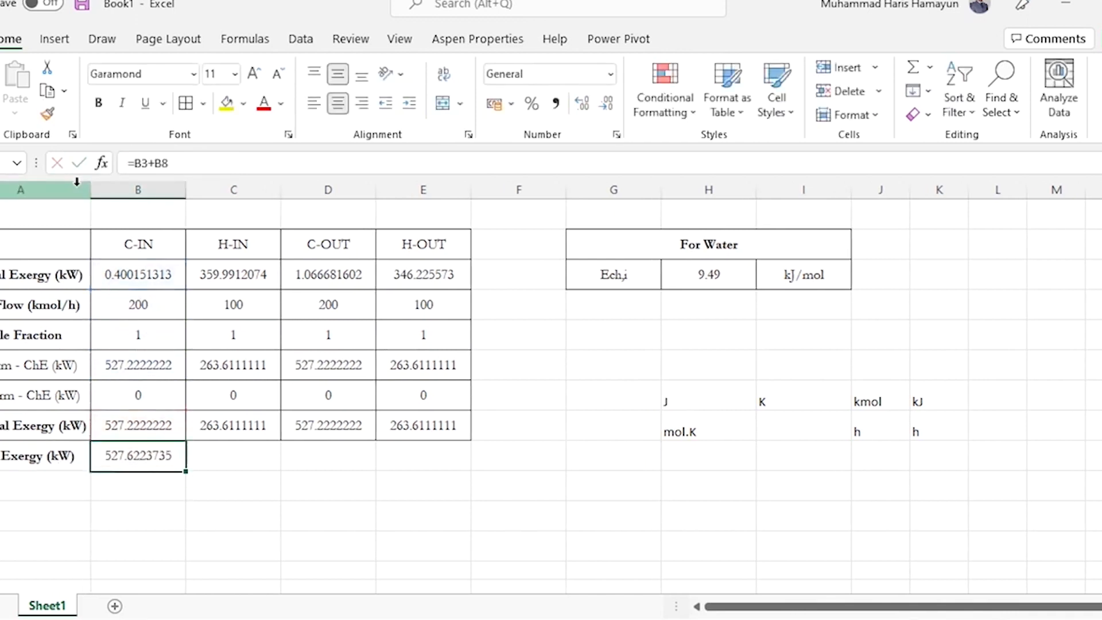
Copy the B9 total exergy formula across C9:E9 for the other streams
{"action": "key", "text": "ctrl+c"}
{"action": "key", "text": "shift+Right"}
{"action": "key", "text": "shift+Right"}
{"action": "key", "text": "shift+Right"}
{"action": "key", "text": "ctrl+v"}
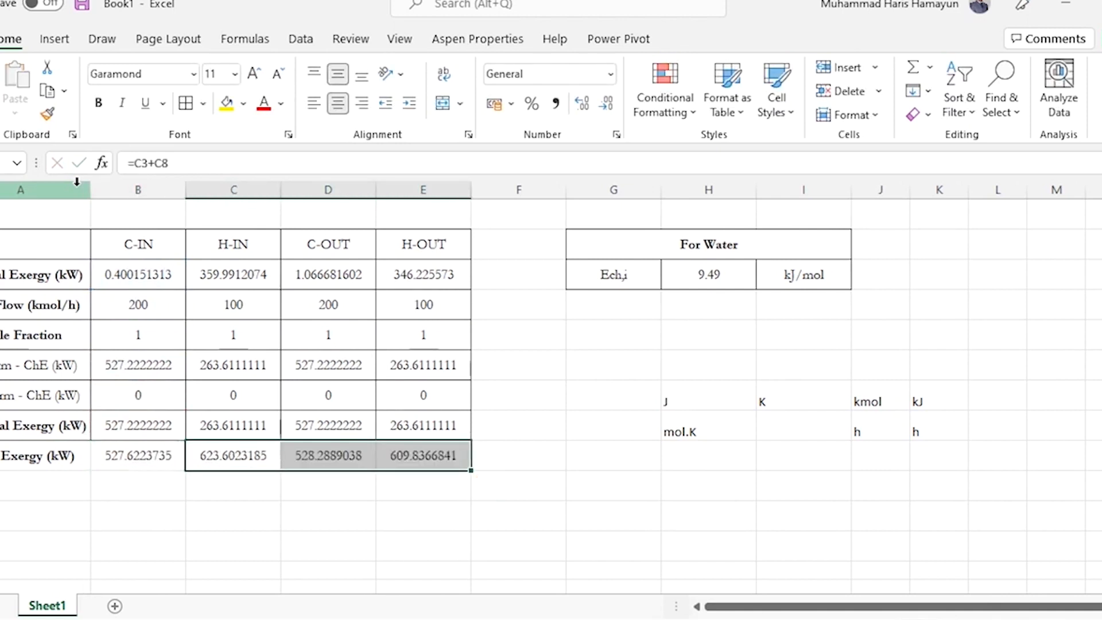
{"action": "key", "text": "Escape"}
Copy the Chemical Exergy row's formatting onto the Total Exergy row and clear the unit notes in H7:K8
{"action": "key", "text": "Up"}
{"action": "key", "text": "Up"}
{"action": "key", "text": "Left"}
{"action": "key", "text": "Down"}
{"action": "key", "text": "shift+Right"}
{"action": "key", "text": "shift+Right"}
{"action": "key", "text": "shift+Right"}
{"action": "key", "text": "shift+Right"}
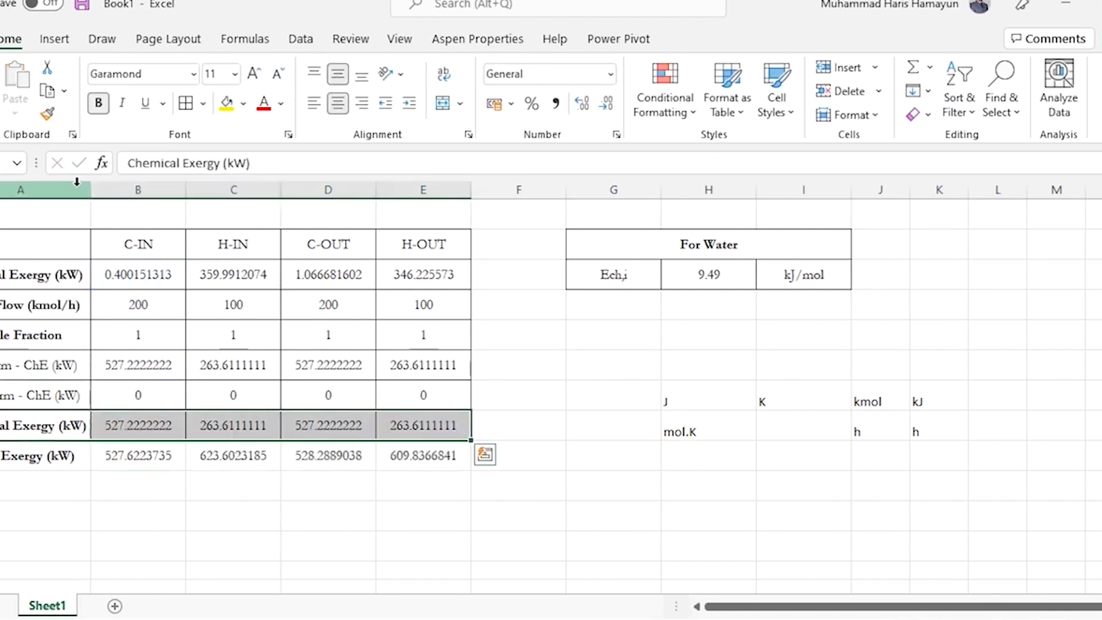
{"action": "left_click", "coordinate": [48, 116]}
{"action": "key", "text": "Down"}
{"action": "key", "text": "Return"}
{"action": "key", "text": "Up"}
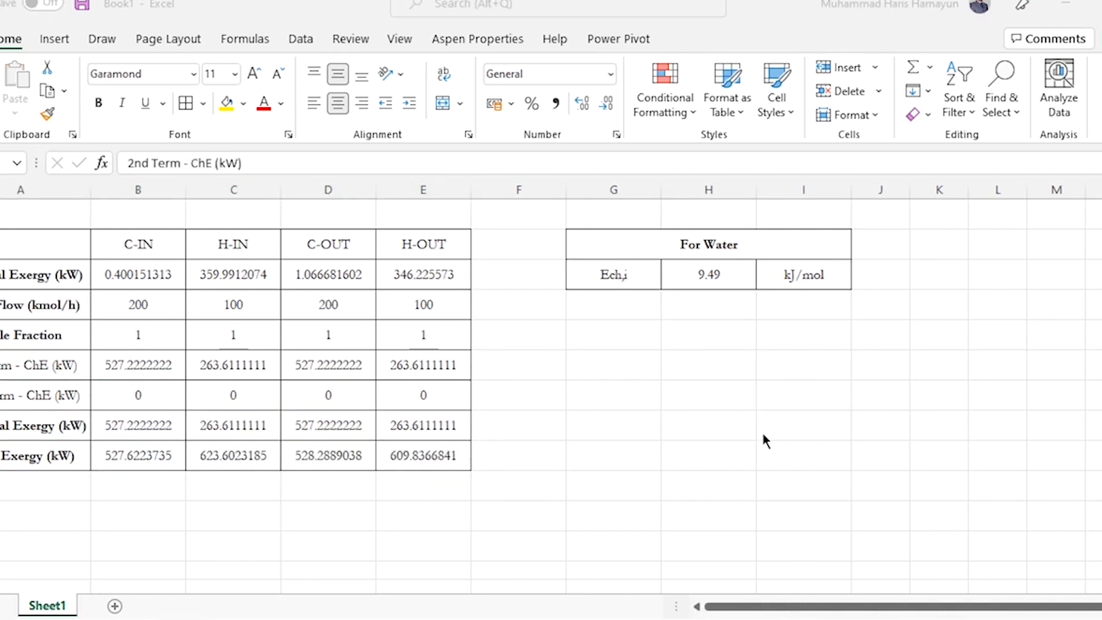
Enter the row labels Total Exergy In in A11 and Total Exergy Out in A12
{"action": "left_click", "coordinate": [324, 397]}
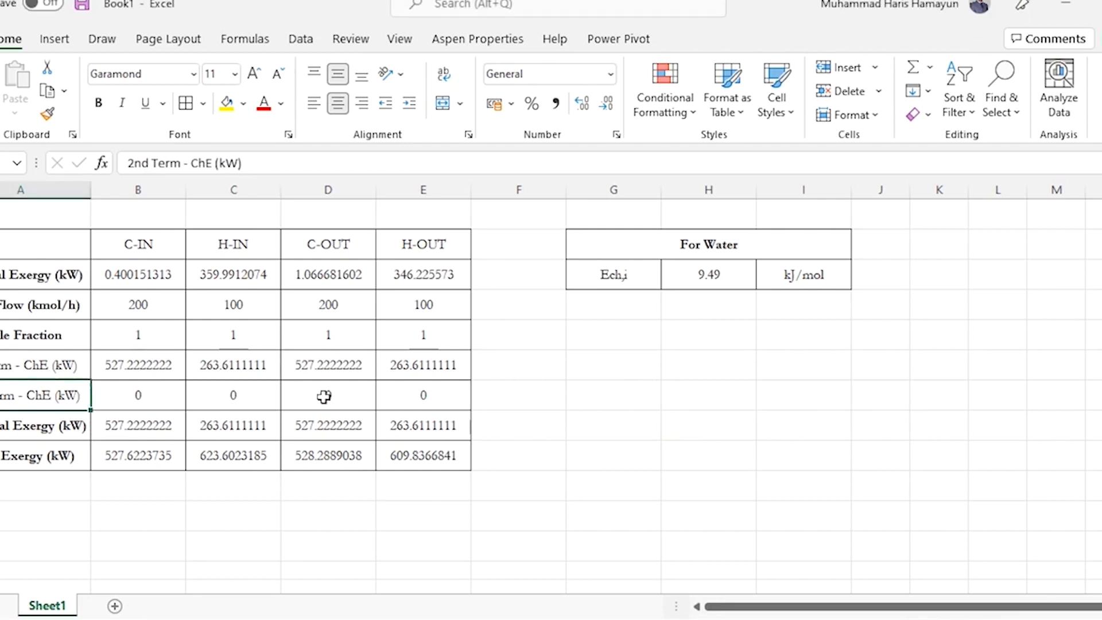
{"action": "key", "text": "Down"}
{"action": "key", "text": "Down"}
{"action": "key", "text": "Down"}
{"action": "key", "text": "Down"}
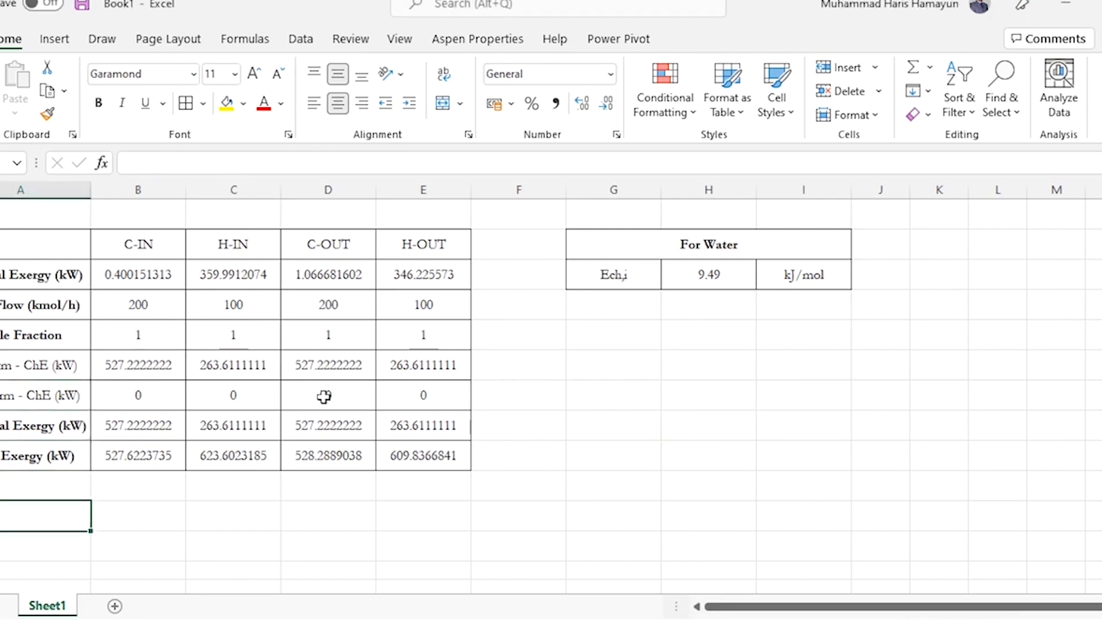
{"action": "type", "text": "Total Exergy In"}
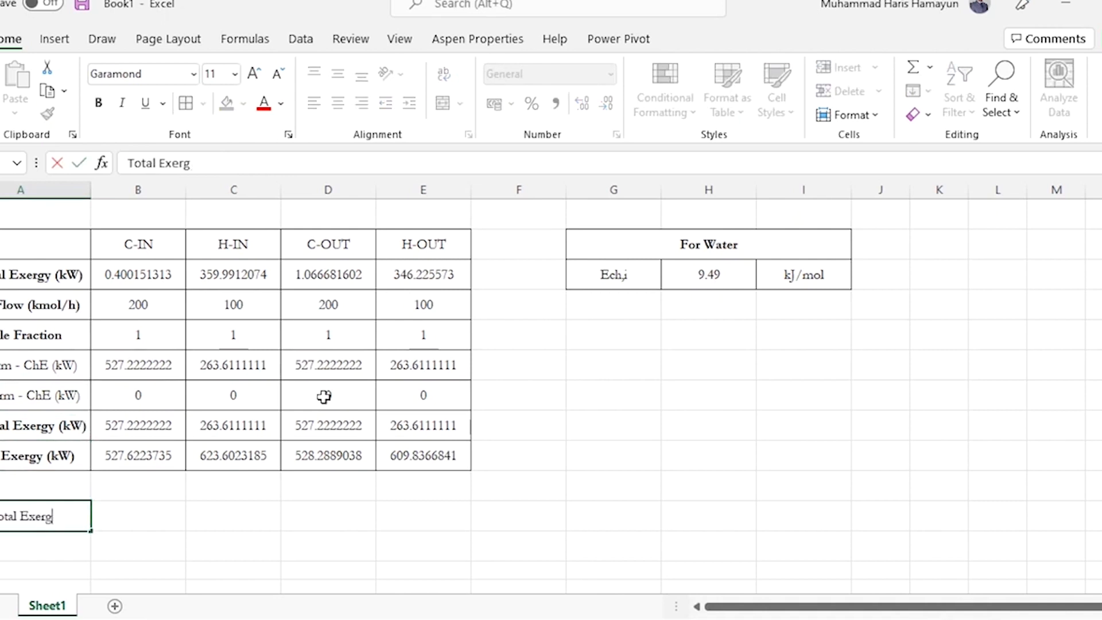
{"action": "key", "text": "alt+Return"}
{"action": "type", "text": "Total Exergy Out"}
{"action": "key", "text": "Return"}
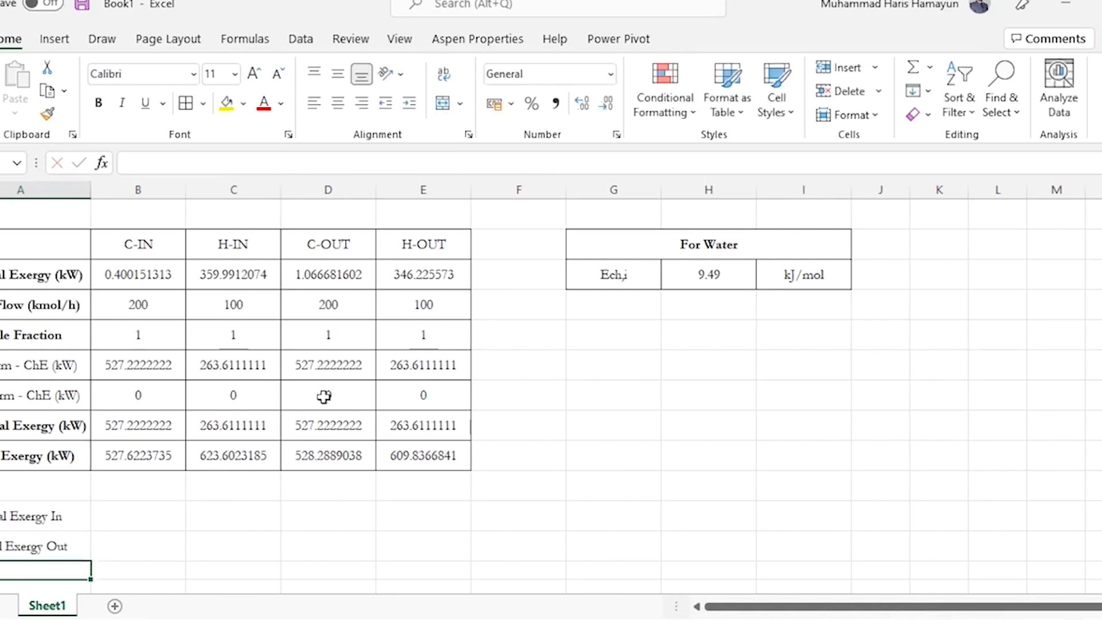
Calculate Total Exergy In in B11 by adding the C-IN and H-IN total exergies with the formula =B9+C9
{"action": "key", "text": "Up"}
{"action": "key", "text": "Up"}
{"action": "key", "text": "Right"}
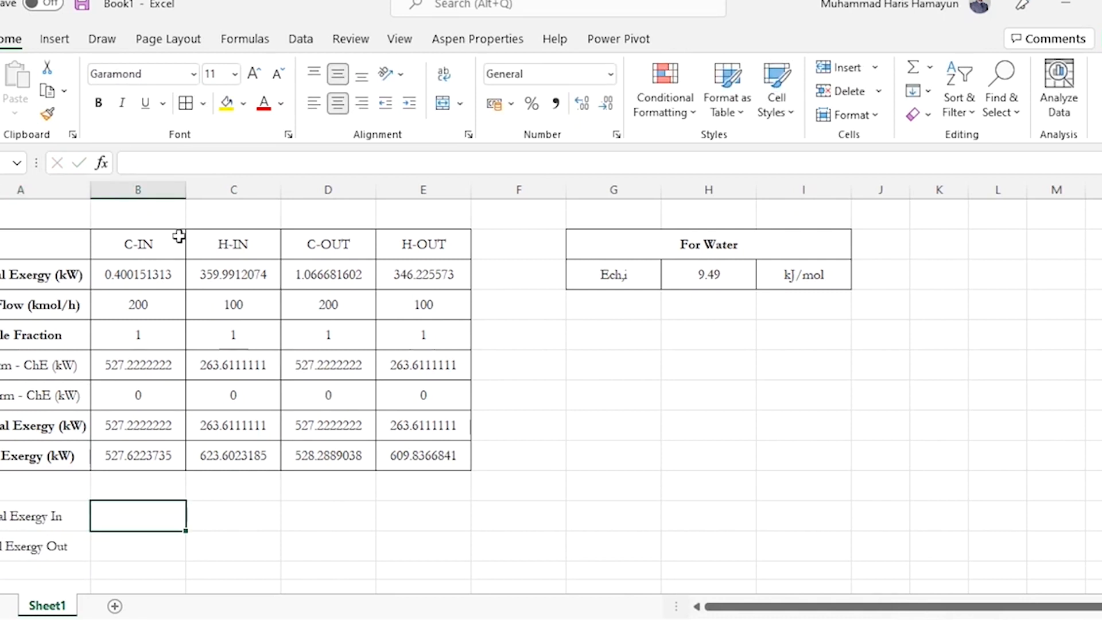
{"action": "left_click_drag", "start_coordinate": [143, 240], "coordinate": [235, 240]}
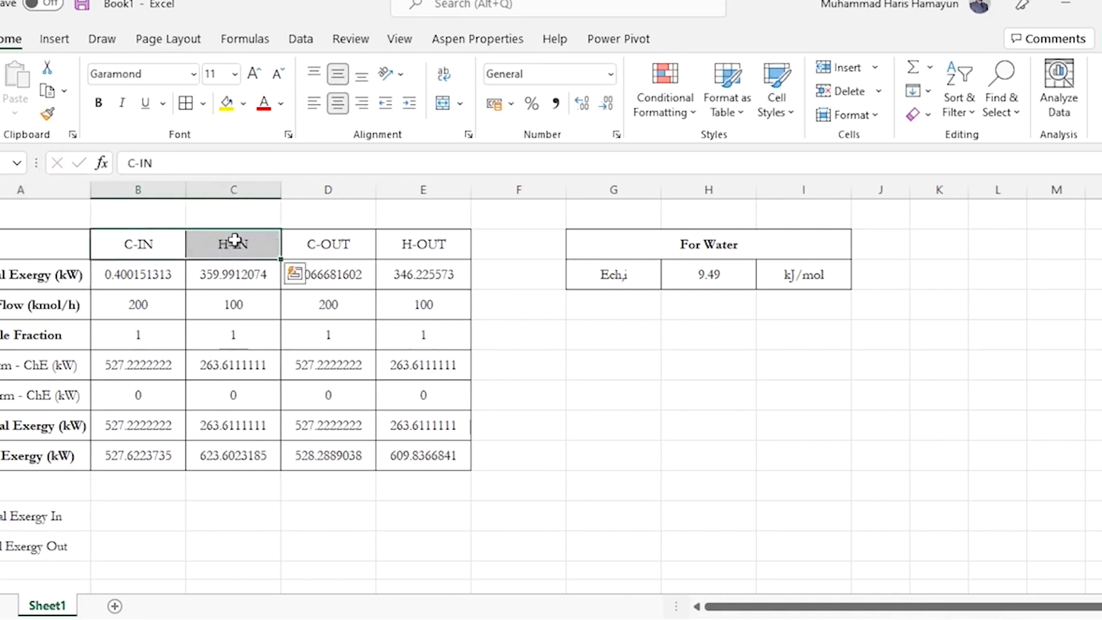
{"action": "left_click_drag", "start_coordinate": [322, 243], "coordinate": [411, 251]}
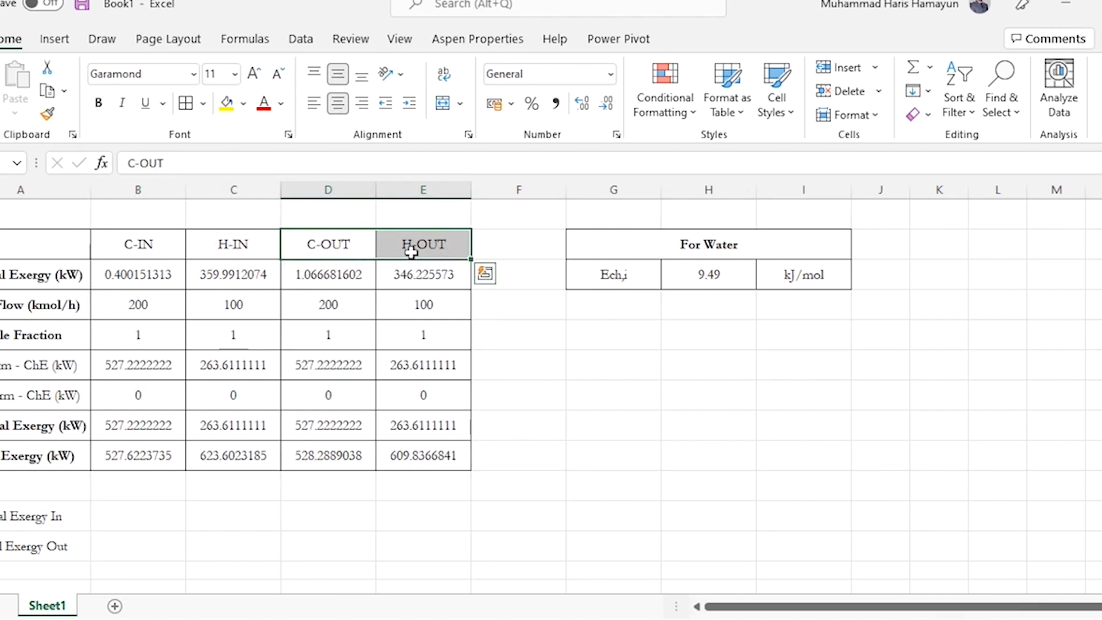
{"action": "left_click", "coordinate": [119, 516]}
{"action": "type", "text": "="}
{"action": "key", "text": "Up"}
{"action": "key", "text": "Up"}
{"action": "key", "text": "Up"}
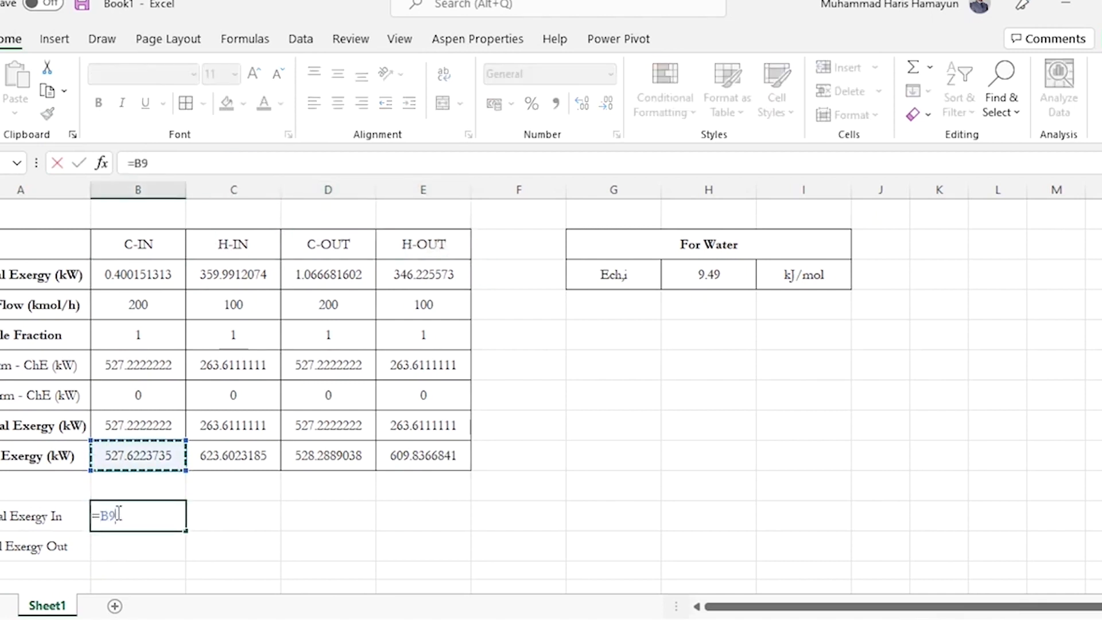
{"action": "type", "text": "+"}
Calculate Total Exergy Out in B12 by adding the C-OUT and H-OUT total exergies with the formula =D9+E9
{"action": "key", "text": "Up"}
{"action": "key", "text": "Up"}
{"action": "key", "text": "Up"}
{"action": "key", "text": "Right"}
{"action": "key", "text": "Return"}
{"action": "type", "text": "="}
{"action": "key", "text": "Up"}
{"action": "key", "text": "Up"}
{"action": "key", "text": "Up"}
{"action": "key", "text": "Up"}
{"action": "key", "text": "Right"}
{"action": "key", "text": "Right"}
{"action": "type", "text": "+"}
{"action": "key", "text": "Up"}
{"action": "key", "text": "Up"}
{"action": "key", "text": "Up"}
{"action": "key", "text": "Up"}
{"action": "key", "text": "Right"}
{"action": "key", "text": "Right"}
{"action": "key", "text": "Right"}
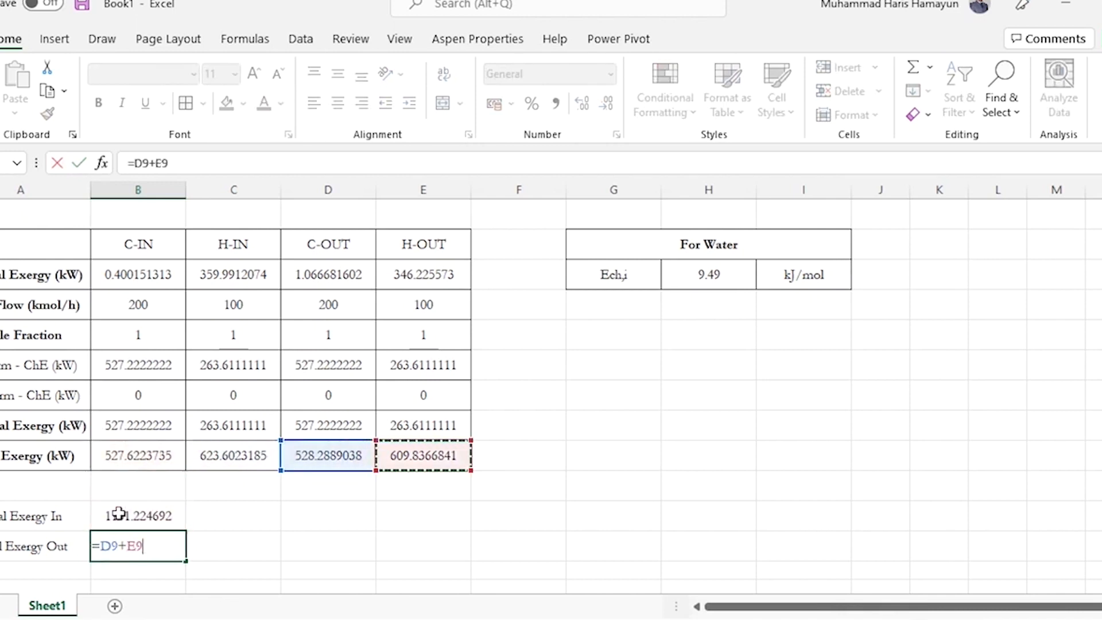
{"action": "key", "text": "Return"}
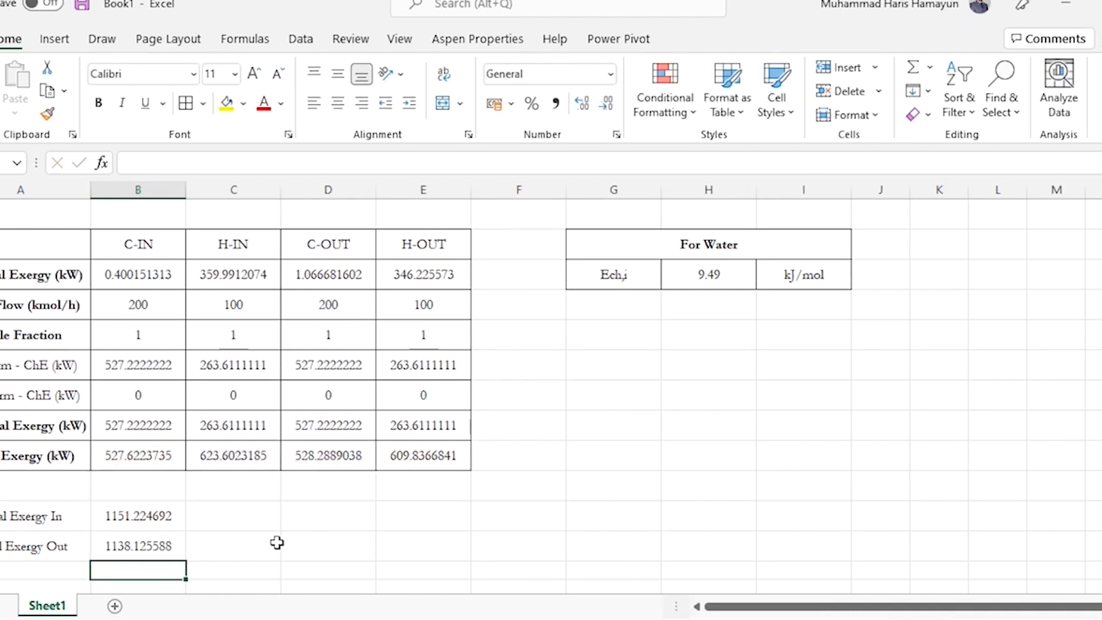
Check the efficiency formula in the PowerPoint slide, return to Excel and calculate Exergy Efficiency in B13 with =(B12/B11)*100
{"action": "left_click", "coordinate": [877, 619]}
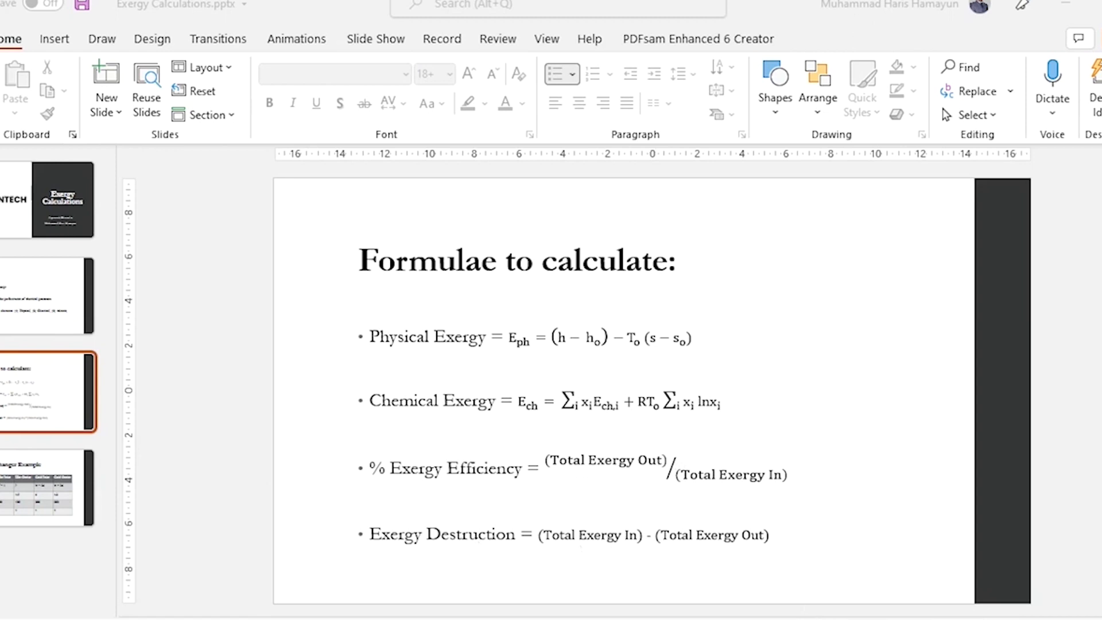
{"action": "key", "text": "alt+Tab"}
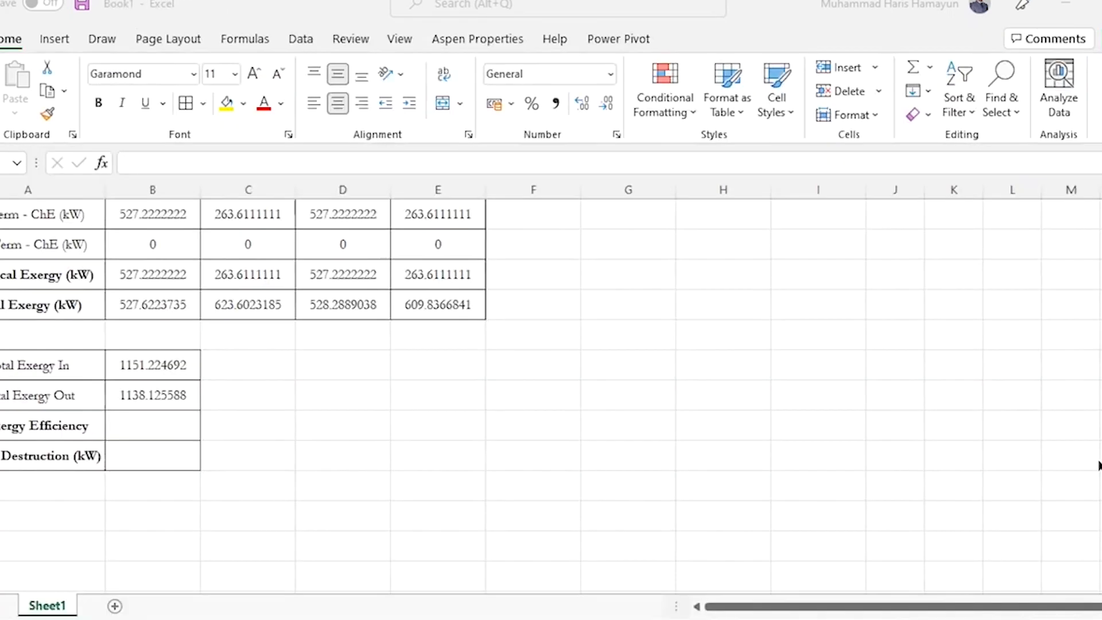
{"action": "left_click", "coordinate": [192, 429]}
{"action": "type", "text": "=("}
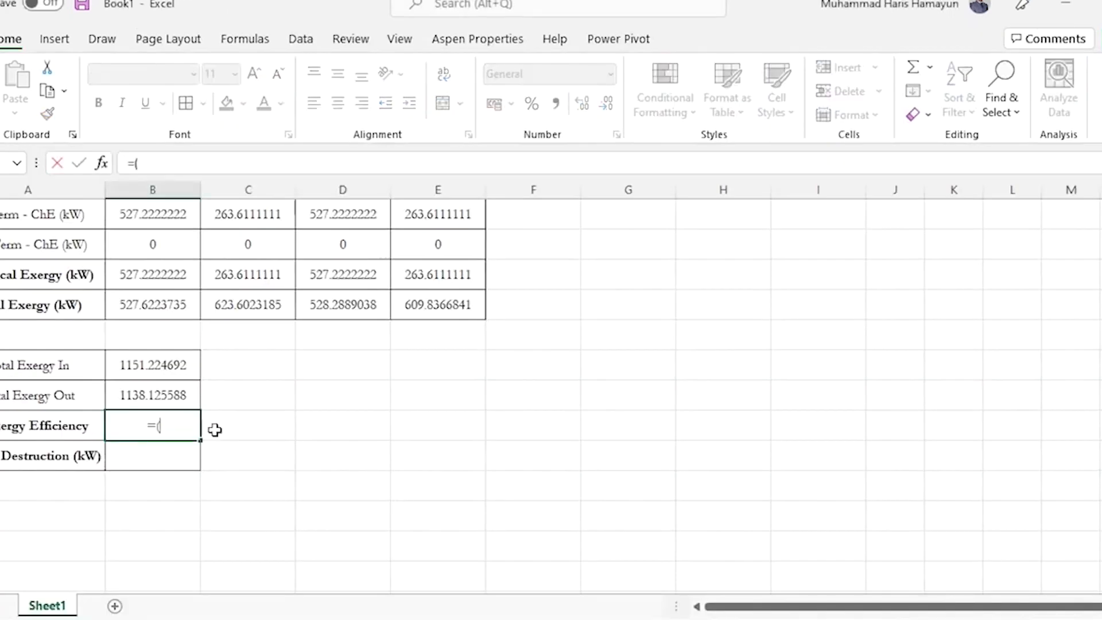
{"action": "key", "text": "Up"}
{"action": "type", "text": "/"}
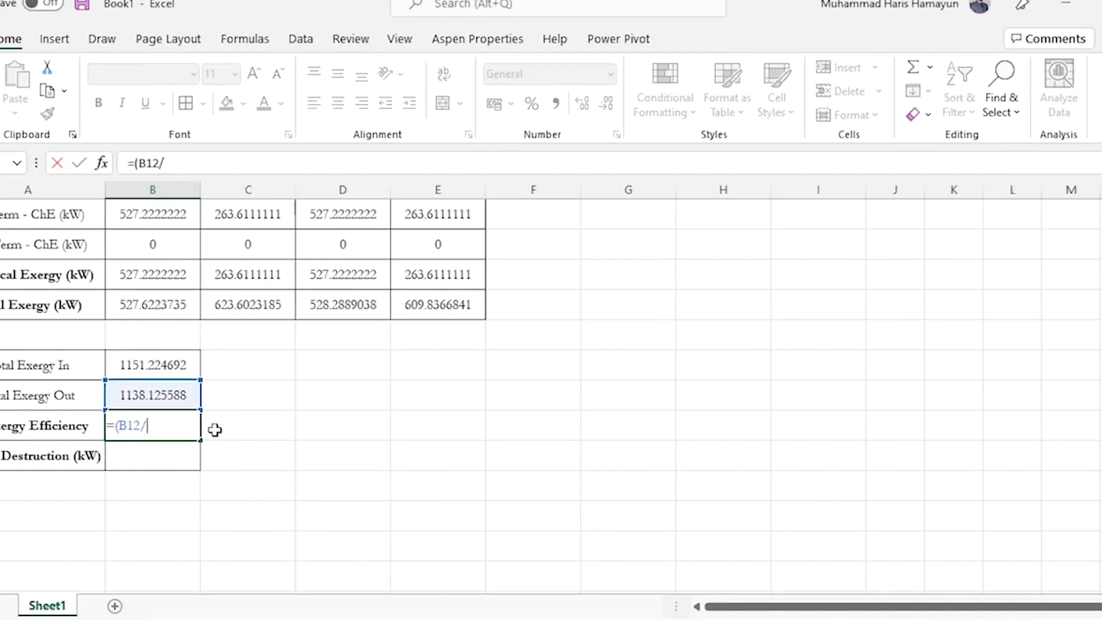
{"action": "key", "text": "Up"}
{"action": "key", "text": "Up"}
{"action": "type", "text": ")*1"}
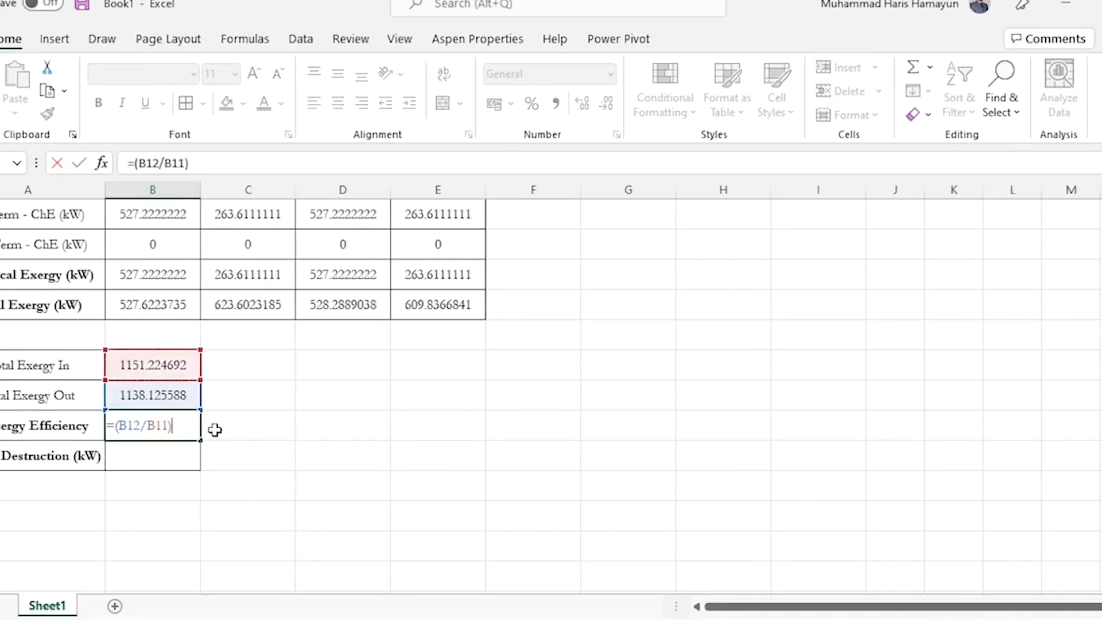
{"action": "type", "text": "00"}
{"action": "key", "text": "Return"}
{"action": "key", "text": "Up"}
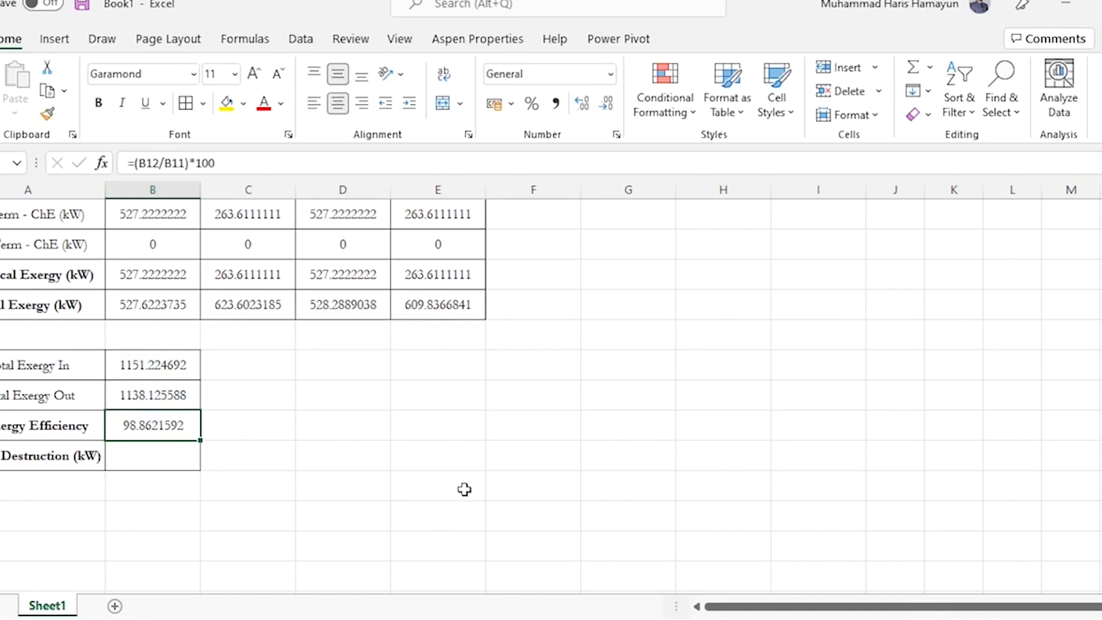
Format the Exergy Efficiency value in B13 as Number and copy its formatting onto the Exergy Destruction cell B14
{"action": "left_click", "coordinate": [520, 73]}
{"action": "type", "text": "Number"}
{"action": "key", "text": "Return"}
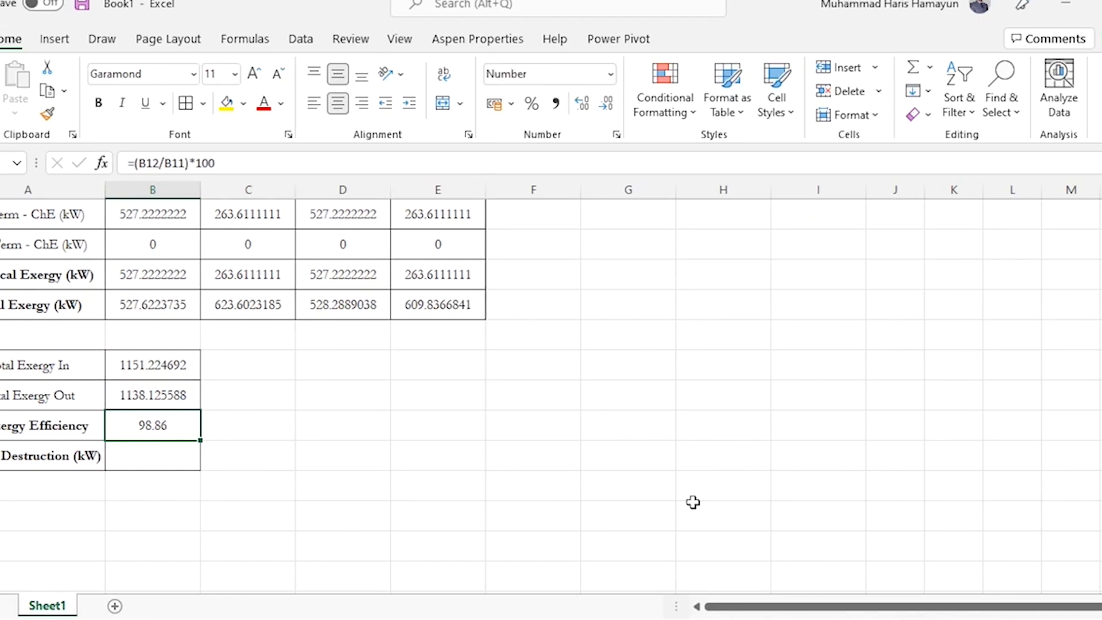
{"action": "key", "text": "ctrl+c"}
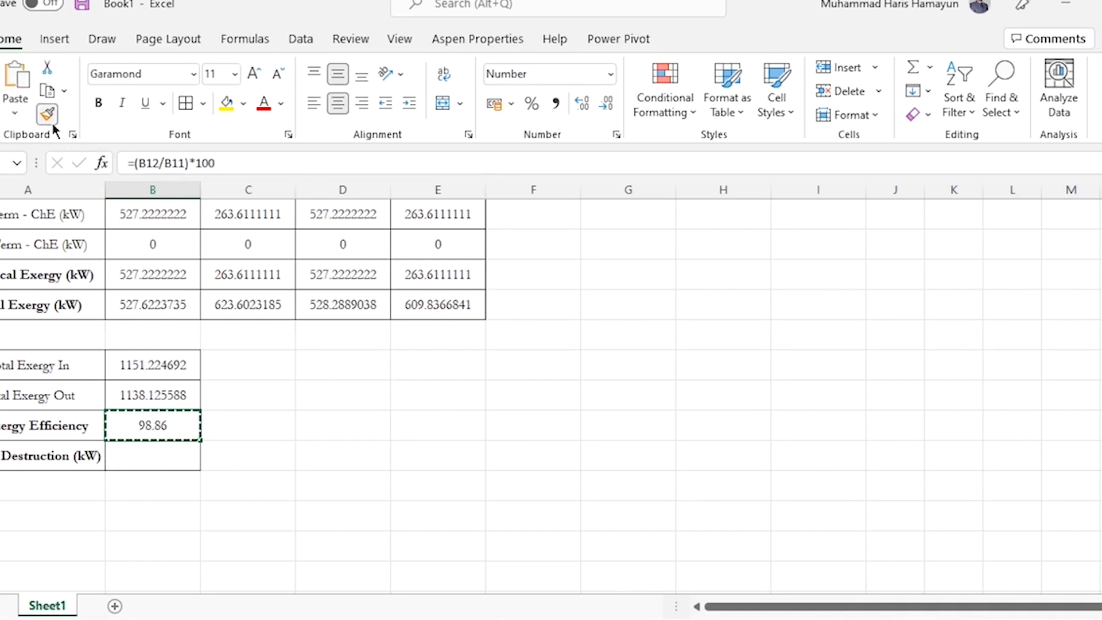
{"action": "key", "text": "Escape"}
Calculate Exergy Destruction in B14 by subtracting Total Exergy Out from Total Exergy In with the formula =B11-B12
{"action": "key", "text": "Down"}
{"action": "type", "text": "="}
{"action": "key", "text": "Up"}
{"action": "key", "text": "Up"}
{"action": "key", "text": "Up"}
{"action": "type", "text": "-"}
{"action": "key", "text": "Up"}
{"action": "key", "text": "Up"}
{"action": "key", "text": "Return"}
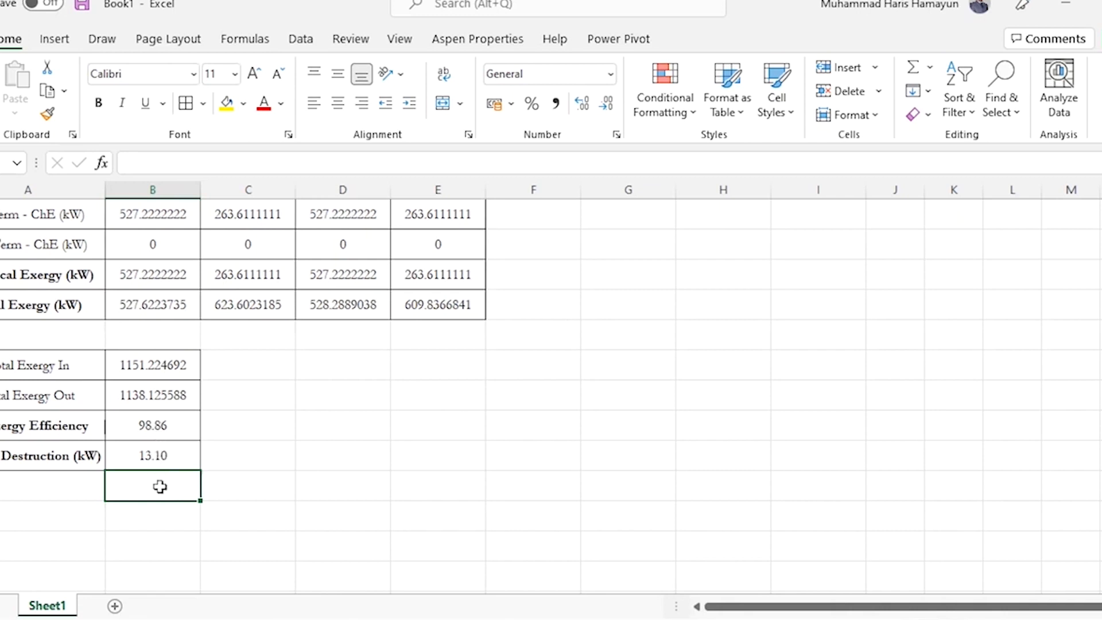
Enter the temporary notes ">100%" in C13 and "cannot be negative!!" in C14, and clear both
{"action": "key", "text": "Up"}
{"action": "key", "text": "Up"}
{"action": "key", "text": "Right"}
{"action": "type", "text": ">100%"}
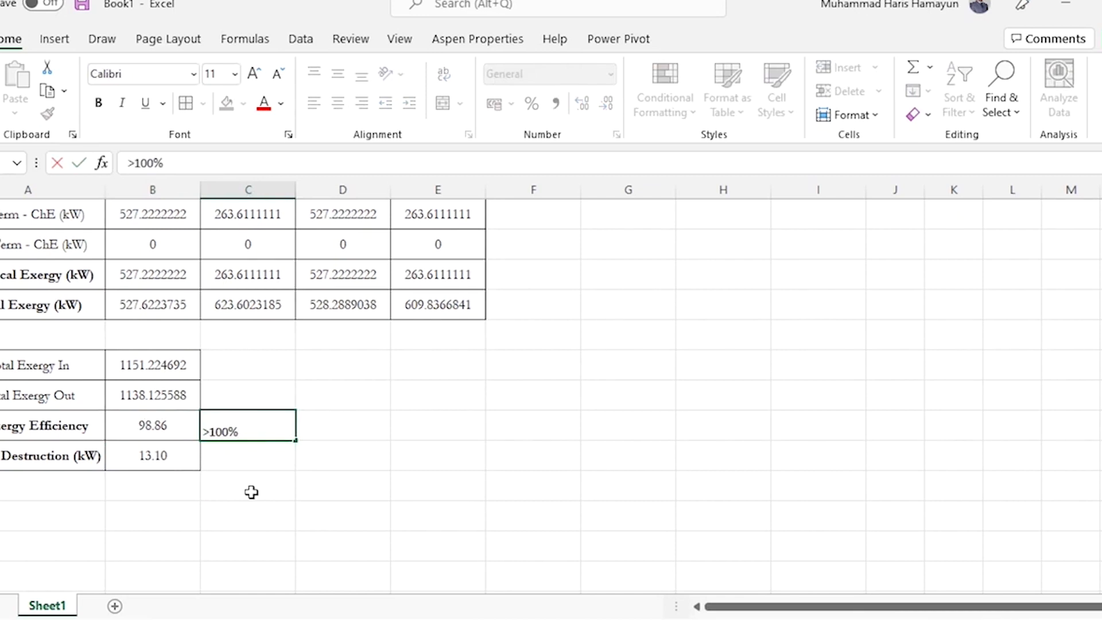
{"action": "key", "text": "Return"}
{"action": "type", "text": "cannot be negative!!"}
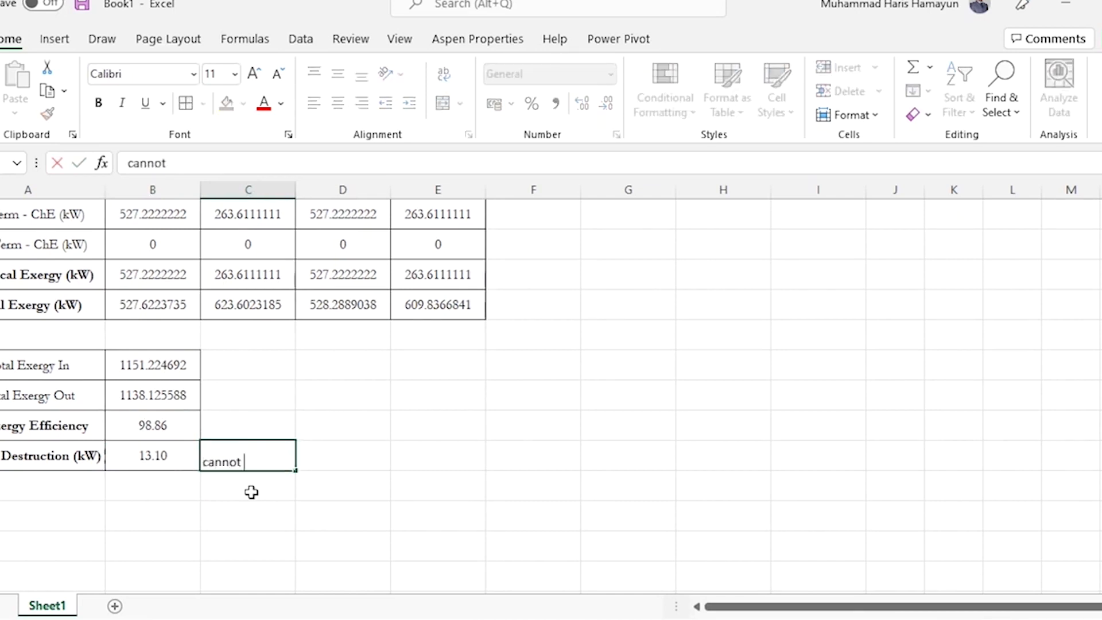
{"action": "key", "text": "Return"}
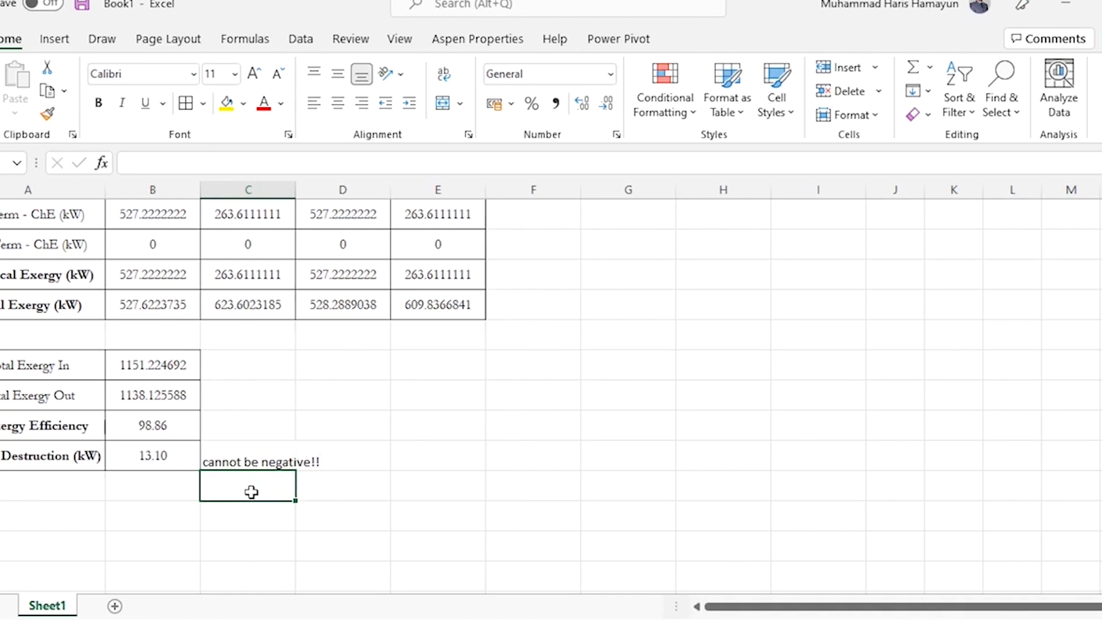
{"action": "key", "text": "Up"}
{"action": "key", "text": "Delete"}
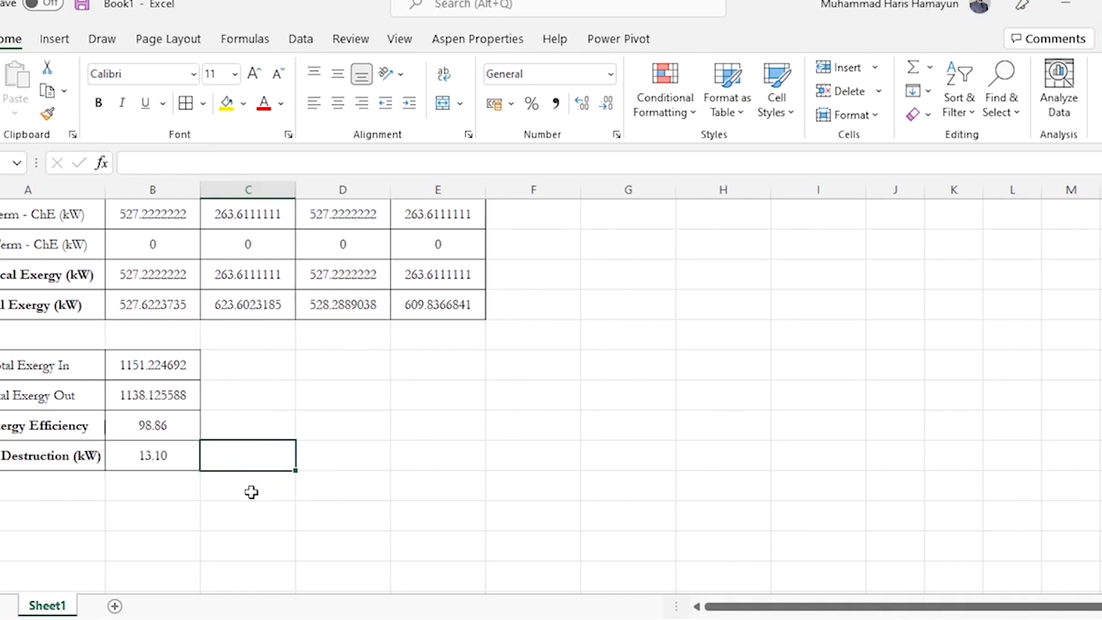
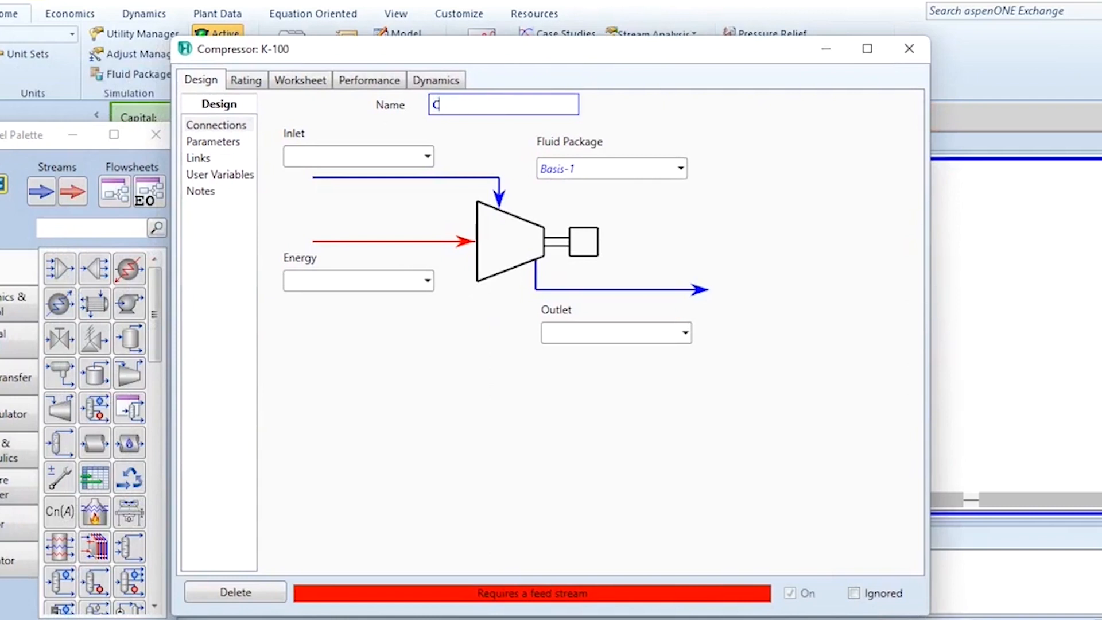
Name the unit Compressor and connect inlet Feed Air, outlet Compressed Air and energy stream Power Produced
{"action": "key", "text": "Return"}
{"action": "left_click", "coordinate": [379, 150]}
{"action": "type", "text": "Feed Air"}
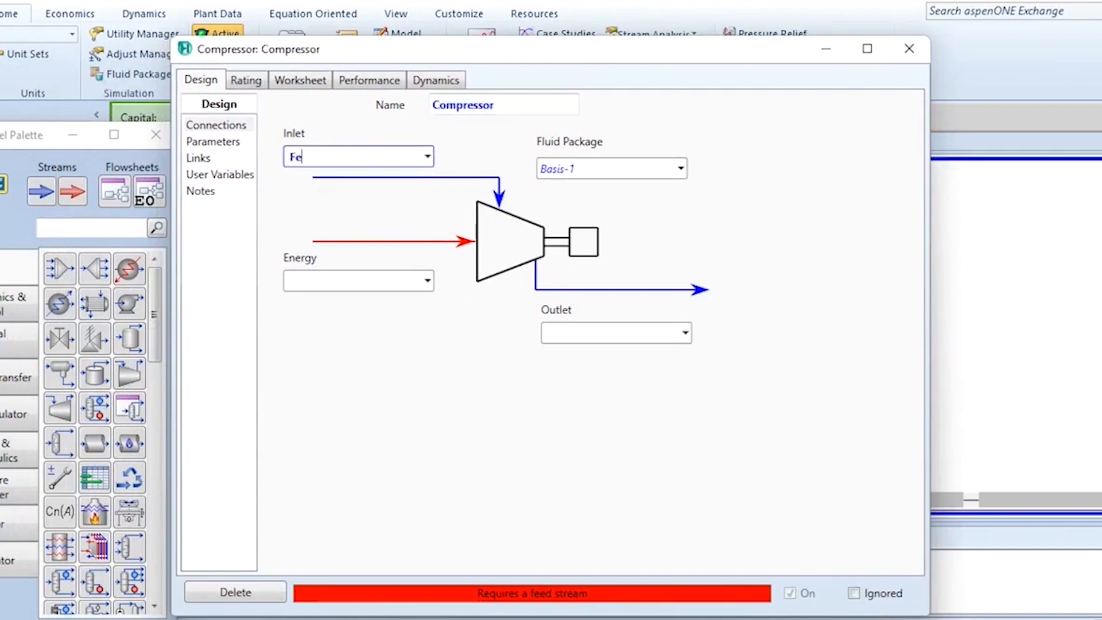
{"action": "key", "text": "Return"}
{"action": "left_click", "coordinate": [585, 327]}
{"action": "type", "text": "Compressed Air"}
{"action": "key", "text": "Return"}
{"action": "left_click", "coordinate": [351, 287]}
{"action": "type", "text": "Power Produced"}
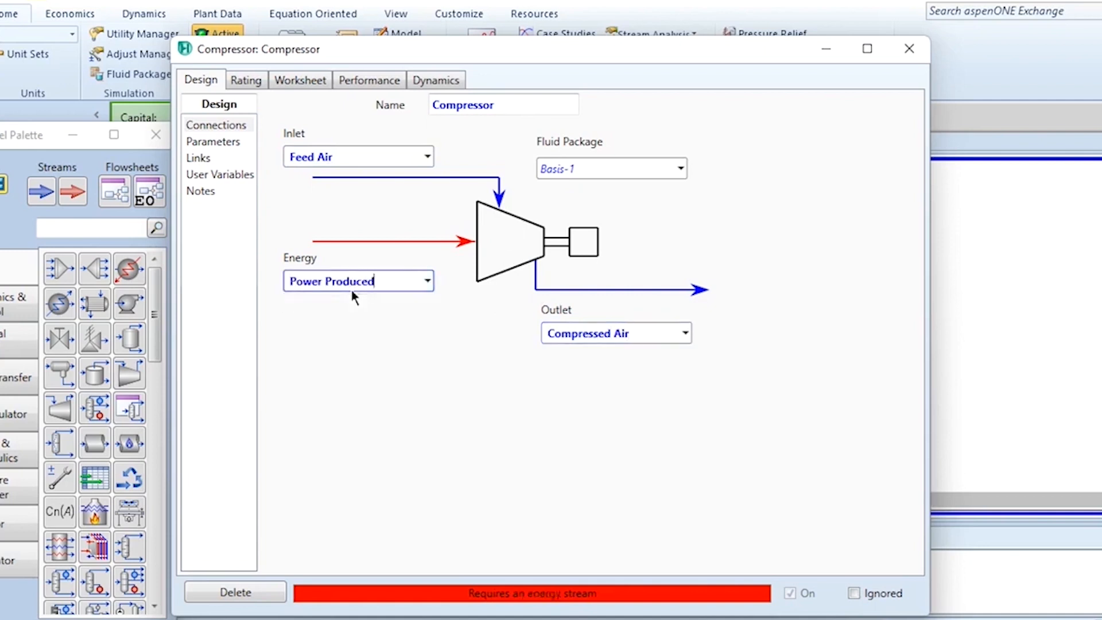
{"action": "key", "text": "Return"}
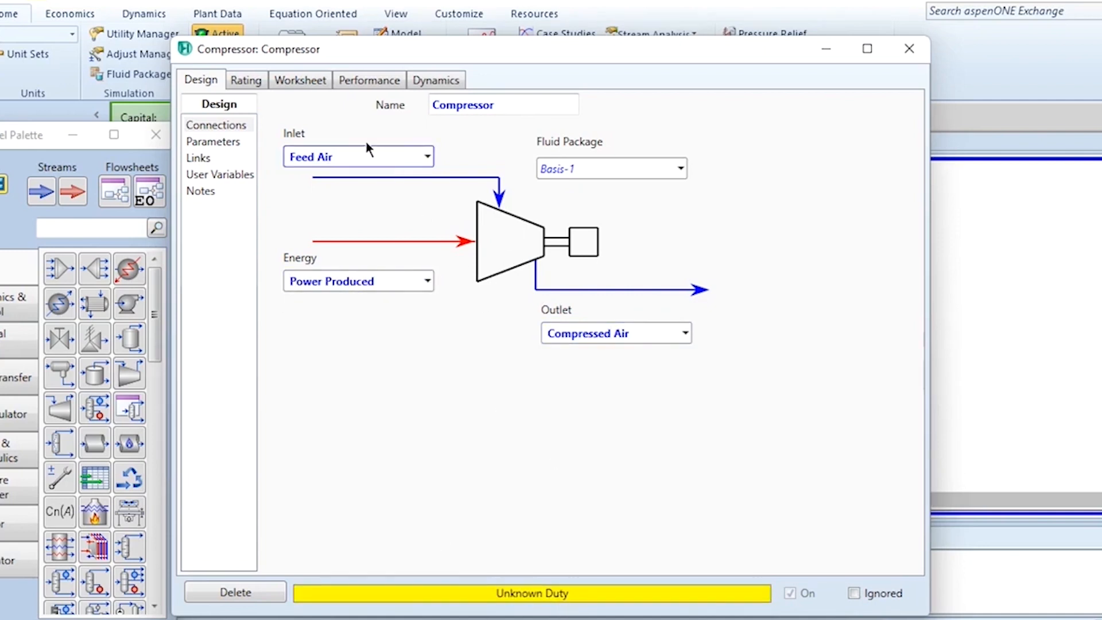
Set the Feed Air conditions in the compressor worksheet to 25 C, 101.3 kPa and a molar flow of 100 kgmole/h
{"action": "left_click", "coordinate": [298, 80]}
{"action": "left_click", "coordinate": [529, 142]}
{"action": "type", "text": "25"}
{"action": "key", "text": "Return"}
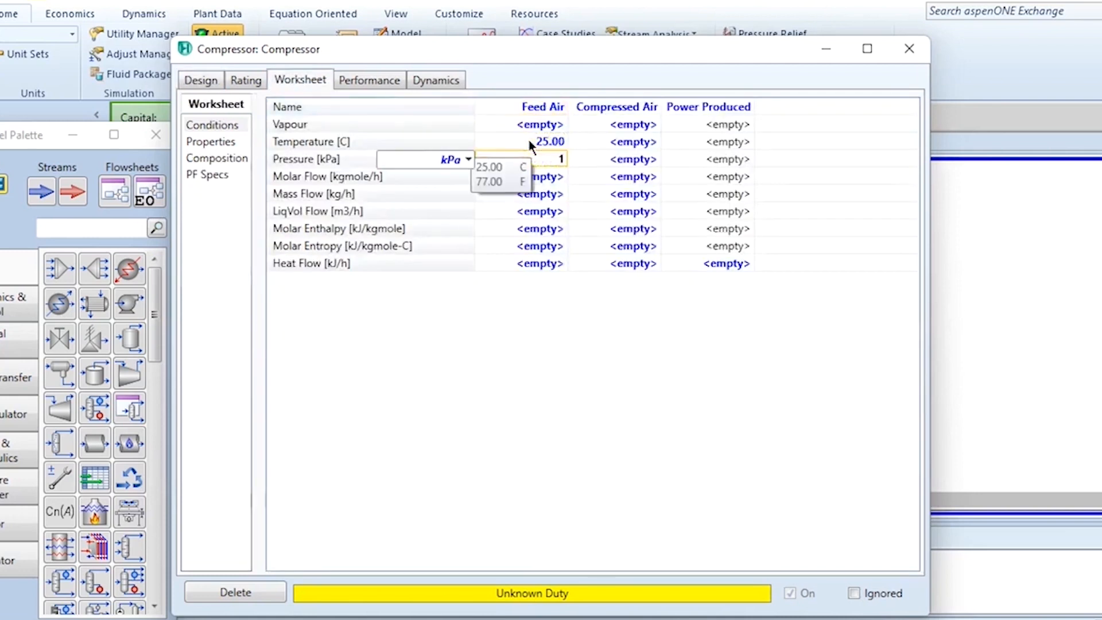
{"action": "type", "text": "1"}
{"action": "key", "text": "Return"}
{"action": "key", "text": "Down"}
{"action": "type", "text": "100"}
{"action": "key", "text": "Return"}
Define the Feed Air composition with mole fractions of 0.79 nitrogen and 0.21 oxygen
{"action": "type", "text": "0.79"}
{"action": "key", "text": "Return"}
{"action": "type", "text": "0.21"}
{"action": "key", "text": "Return"}
{"action": "left_click", "coordinate": [601, 508]}
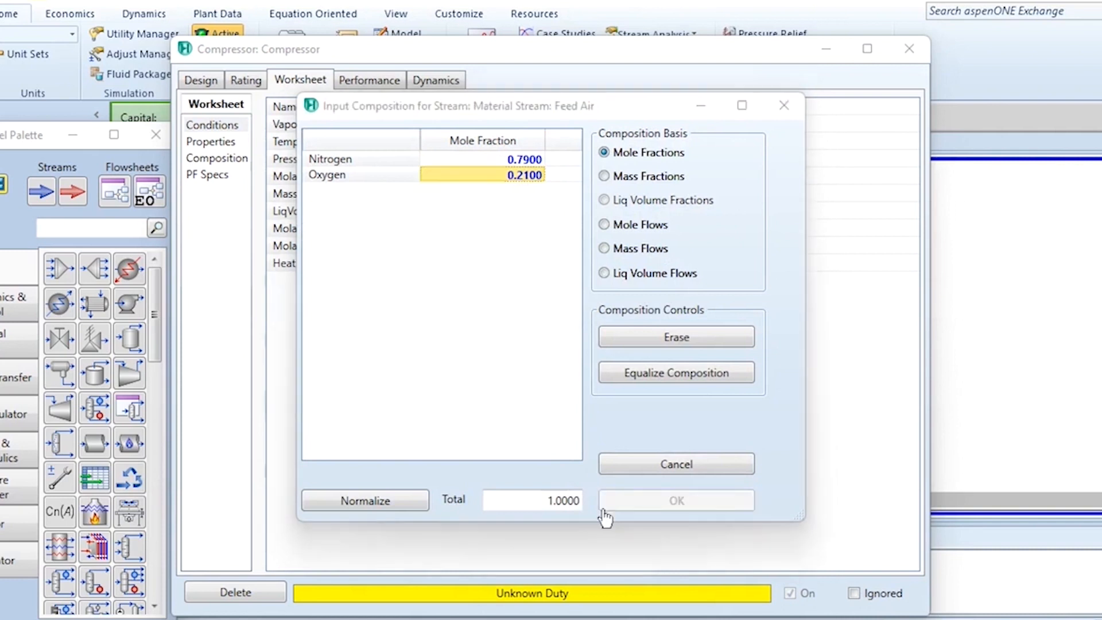
Set the Compressed Air pressure to 500 kPa, close the compressor window and reposition the objects on the flowsheet
{"action": "left_click", "coordinate": [632, 163]}
{"action": "type", "text": "500"}
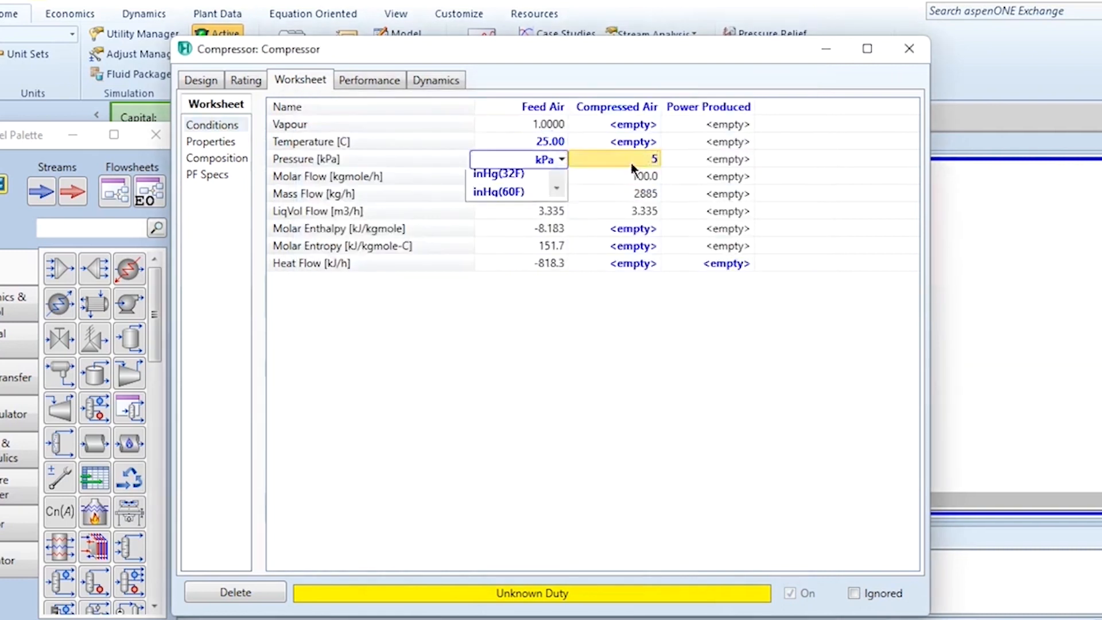
{"action": "key", "text": "Return"}
{"action": "left_click_drag", "start_coordinate": [739, 55], "coordinate": [526, 41]}
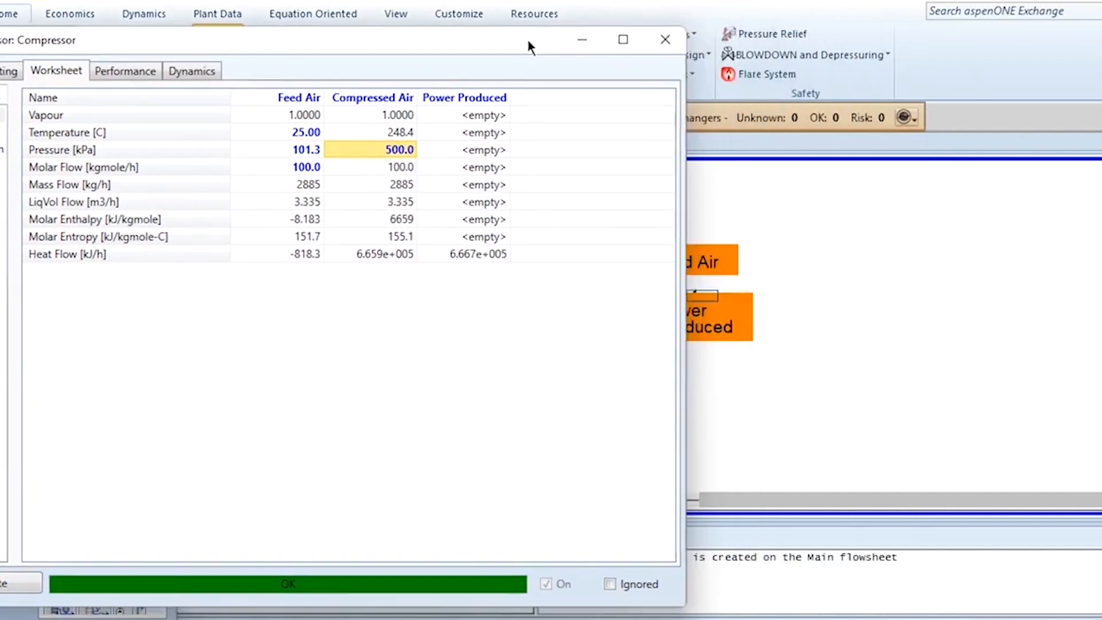
{"action": "left_click", "coordinate": [661, 40]}
{"action": "left_click_drag", "start_coordinate": [467, 226], "coordinate": [764, 364]}
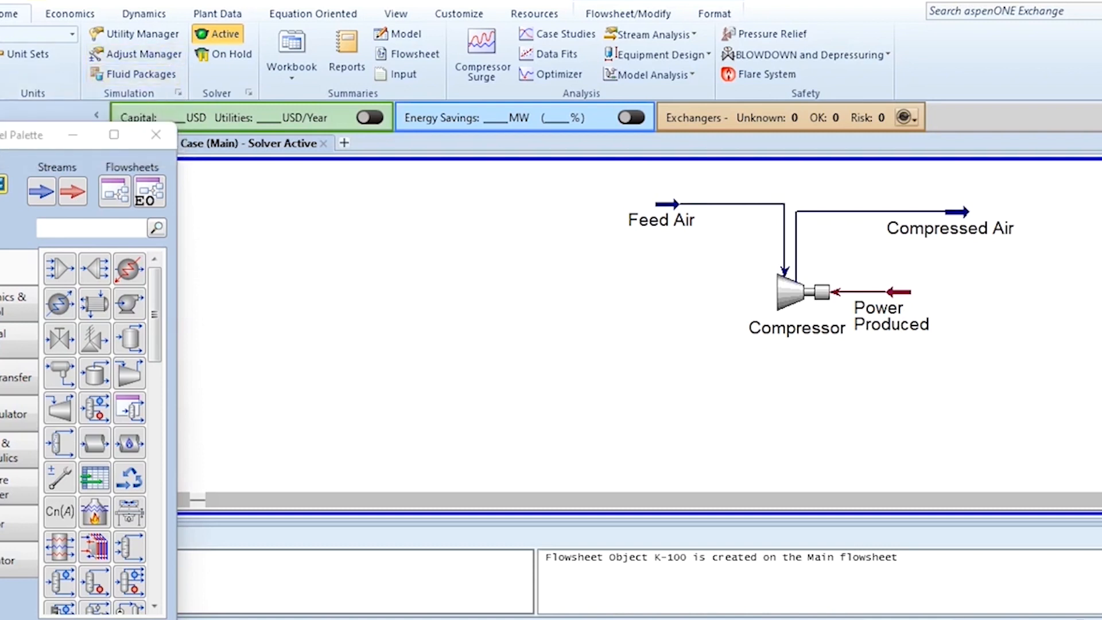
Open the Correlation Manager, close the model palette and select the Mass Exergy correlation in the Standard group
{"action": "left_click", "coordinate": [179, 93]}
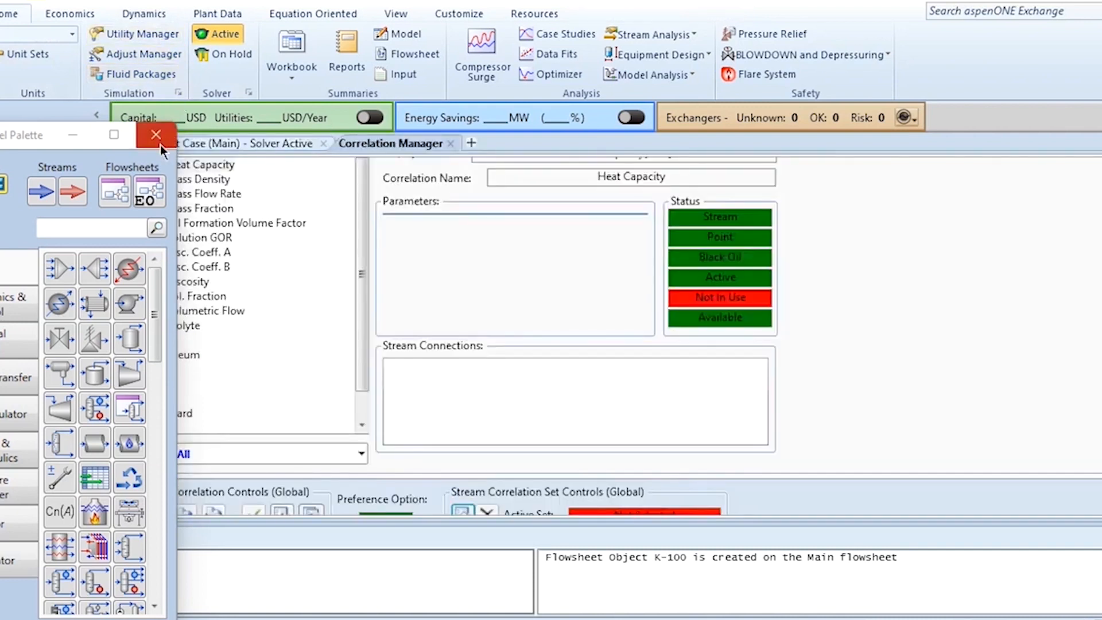
{"action": "left_click", "coordinate": [161, 142]}
{"action": "left_click", "coordinate": [141, 418]}
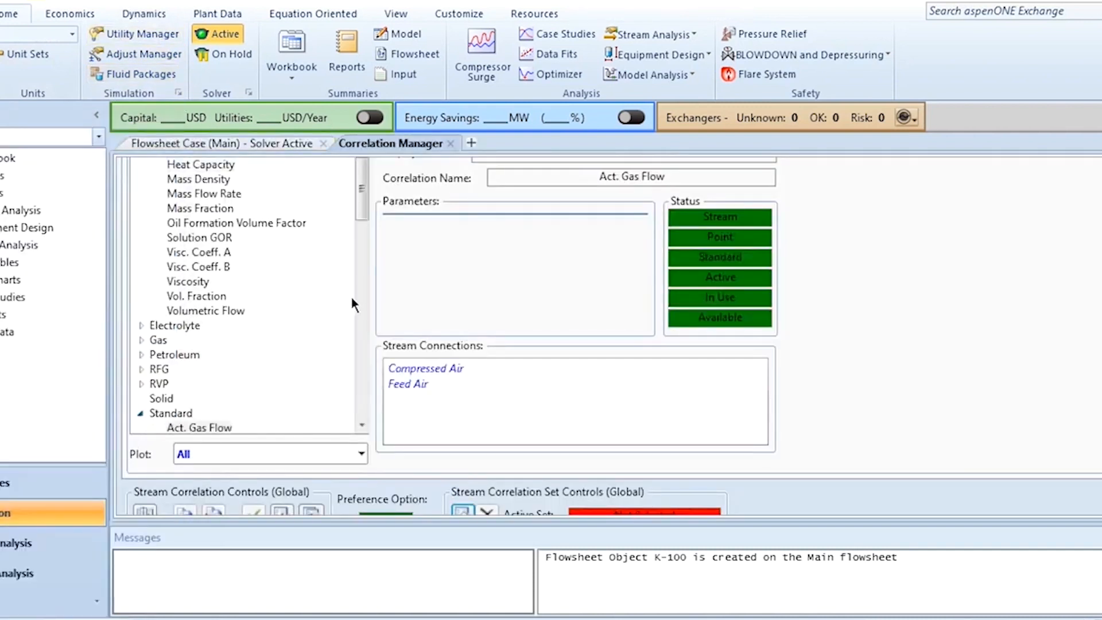
{"action": "scroll", "coordinate": [361, 211], "scroll_direction": "down", "scroll_amount": 1}
{"action": "left_click_drag", "start_coordinate": [362, 207], "coordinate": [359, 333]}
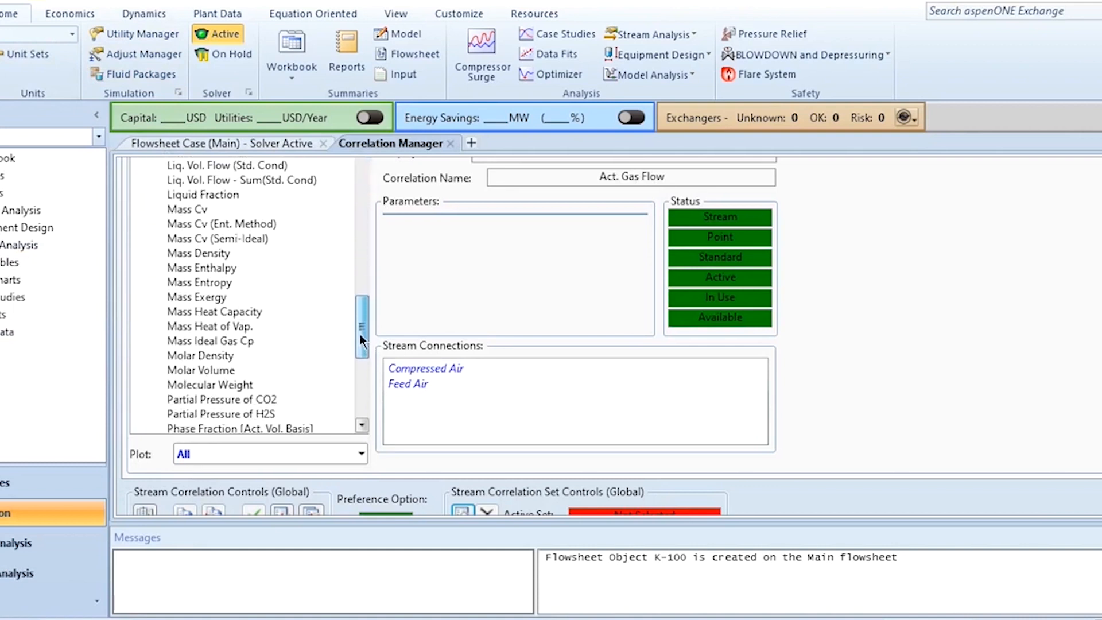
{"action": "left_click", "coordinate": [205, 298]}
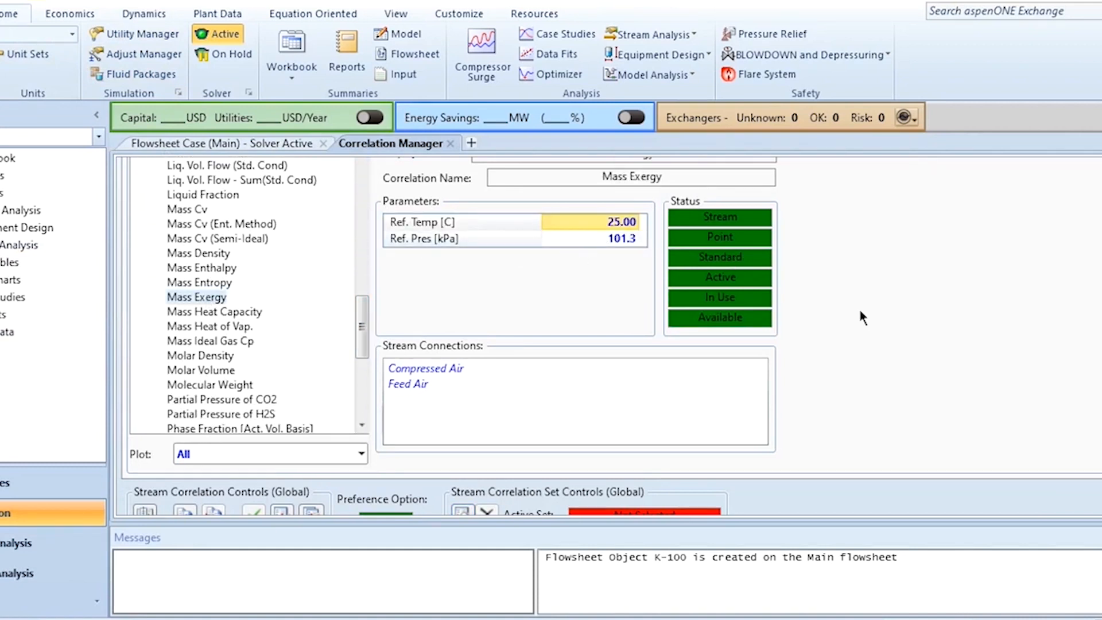
Set the reference pressure of the Mass Exergy correlation to 101.325 kPa
{"action": "scroll", "coordinate": [1004, 221], "scroll_direction": "up", "scroll_amount": 2}
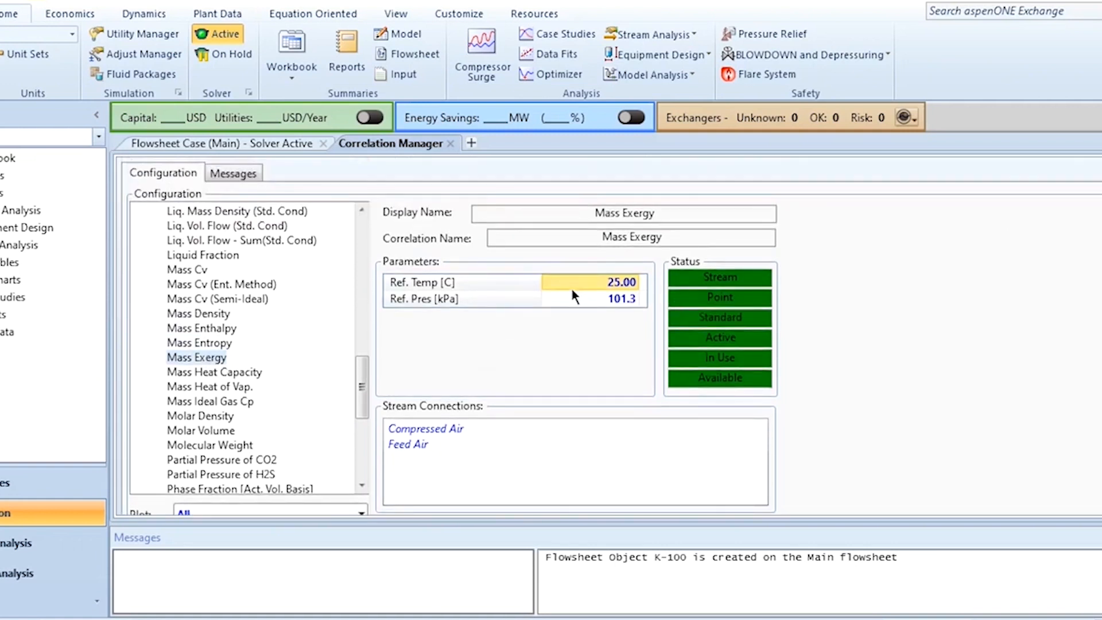
{"action": "left_click", "coordinate": [611, 299]}
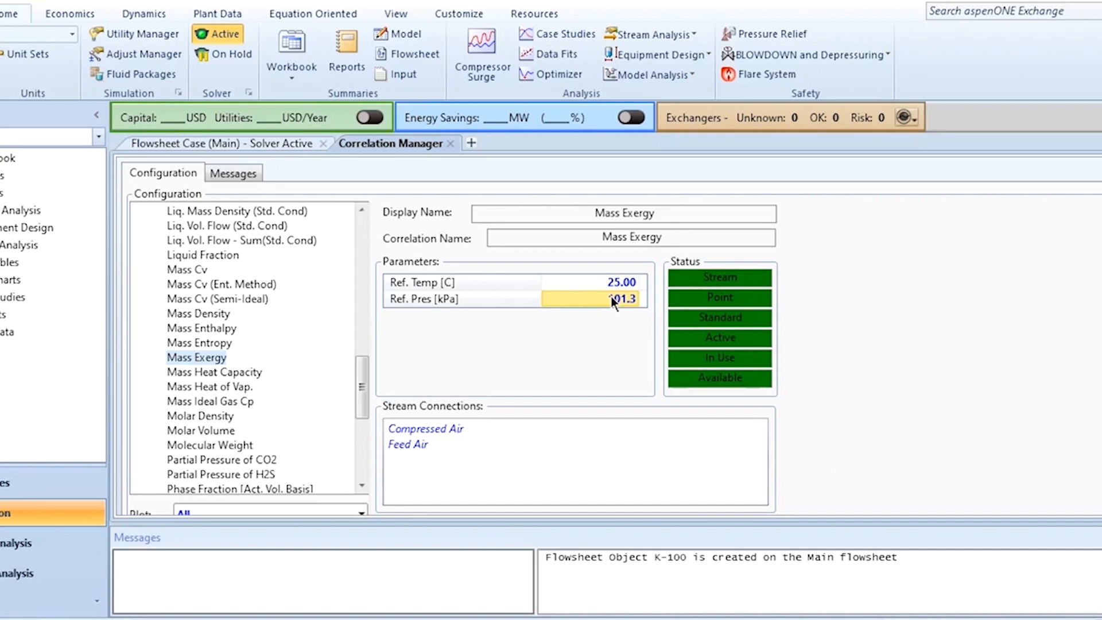
{"action": "type", "text": "101.325"}
{"action": "key", "text": "Return"}
Return to the flowsheet, open the compressor worksheet and examine the mass exergy, pressures and flows of its streams
{"action": "left_click", "coordinate": [201, 141]}
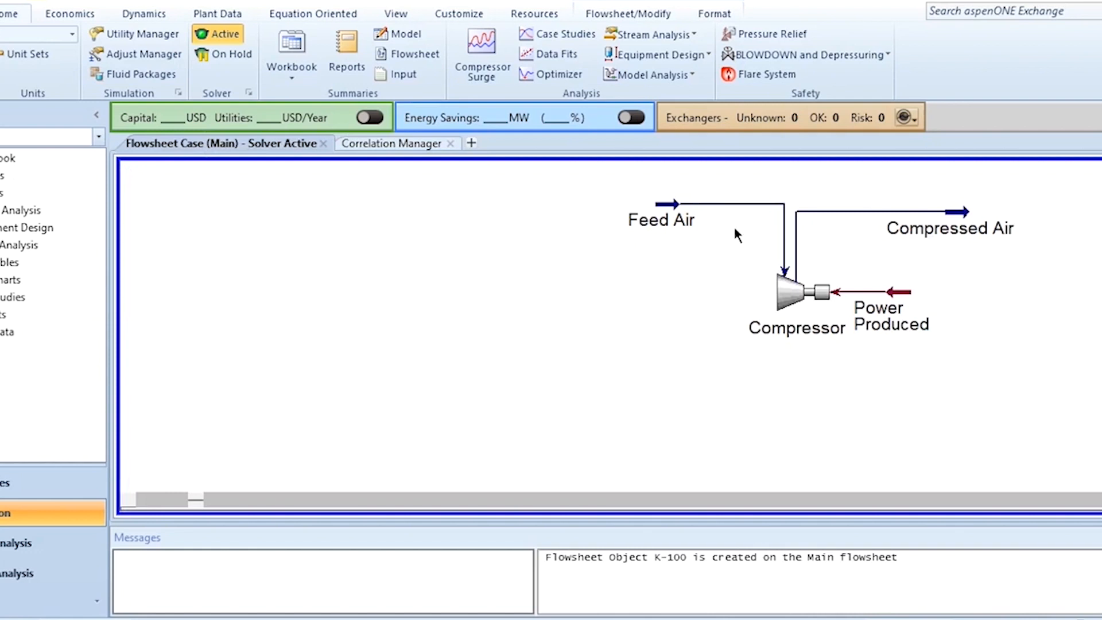
{"action": "double_click", "coordinate": [791, 292]}
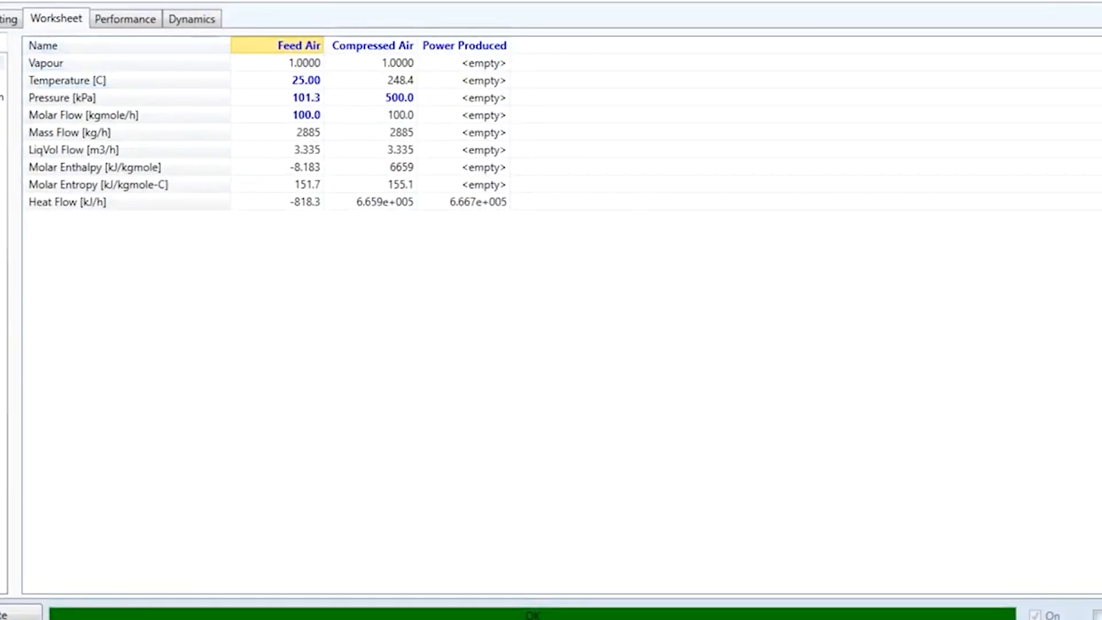
{"action": "left_click", "coordinate": [2, 79]}
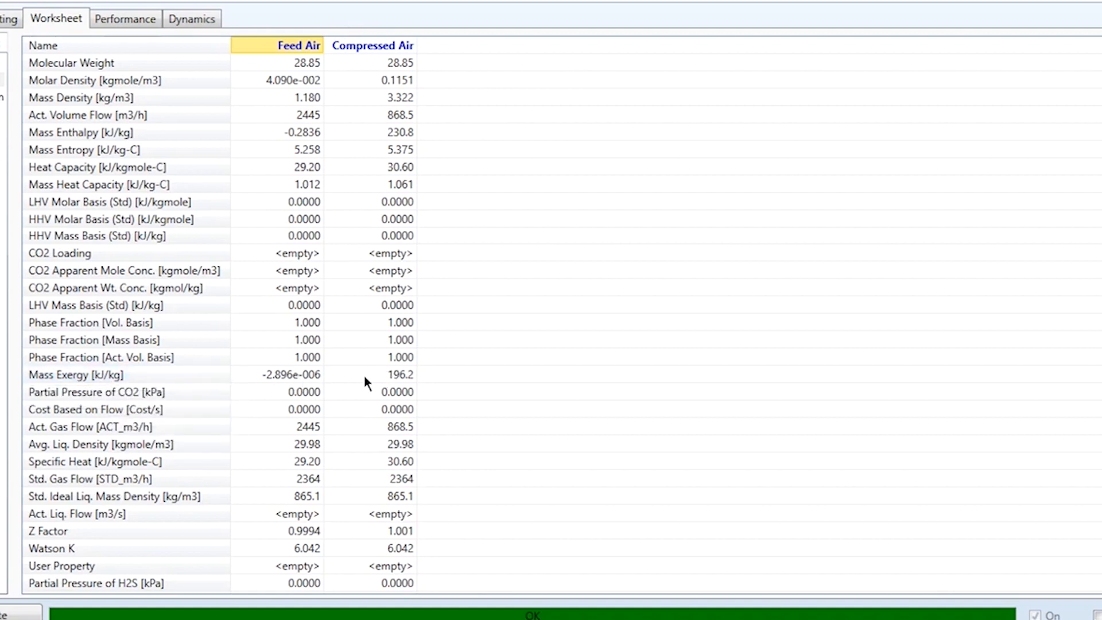
{"action": "mouse_move", "coordinate": [366, 377]}
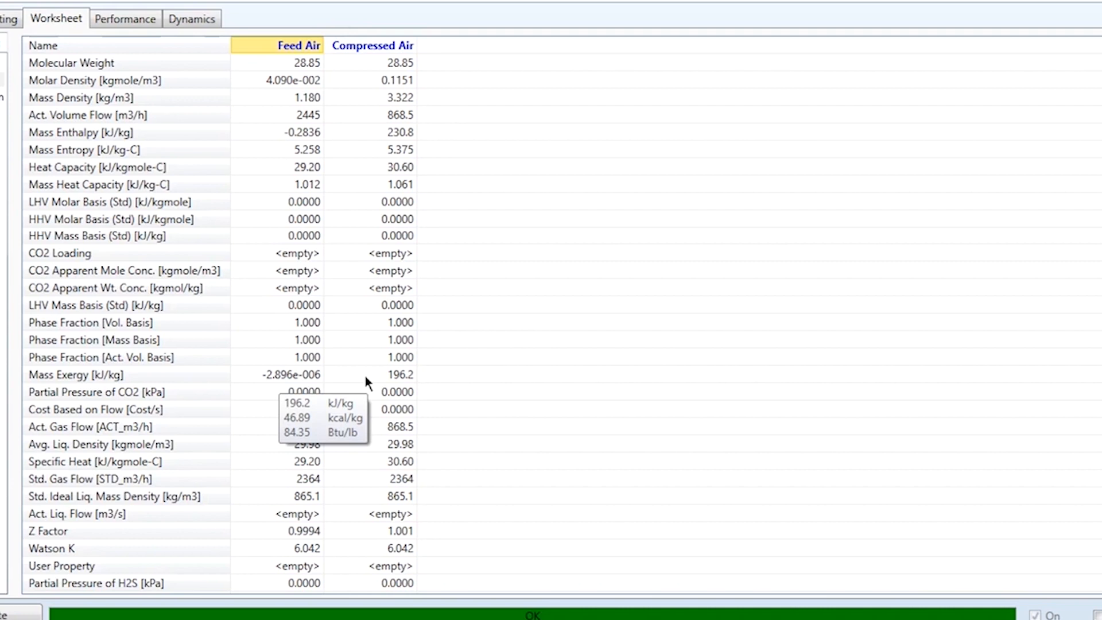
{"action": "mouse_move", "coordinate": [312, 377]}
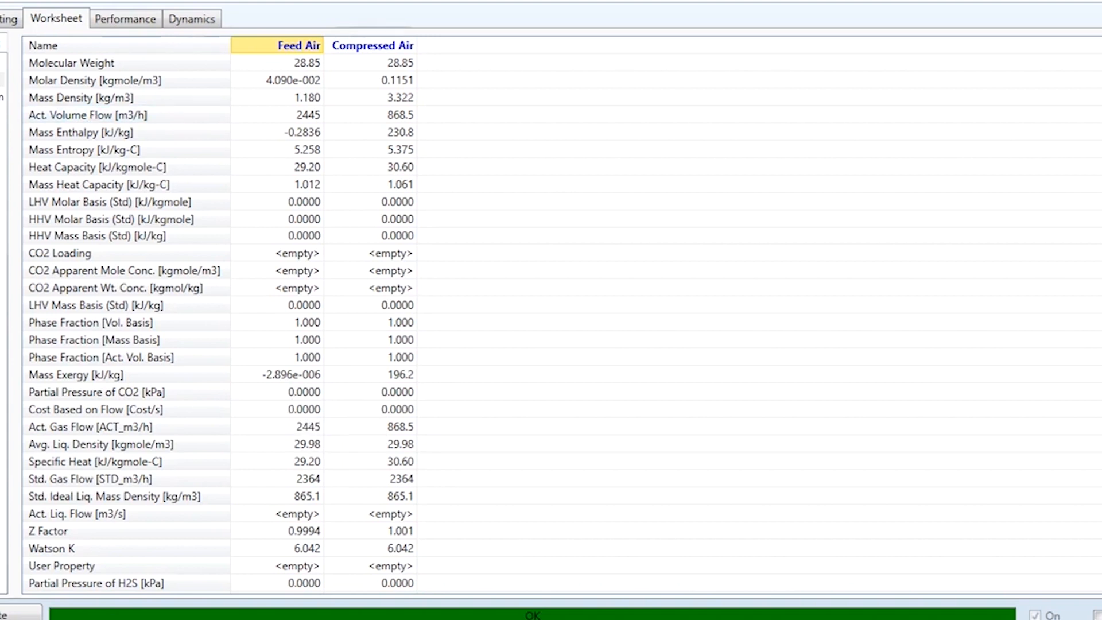
{"action": "left_click", "coordinate": [1, 63]}
{"action": "mouse_move", "coordinate": [378, 136]}
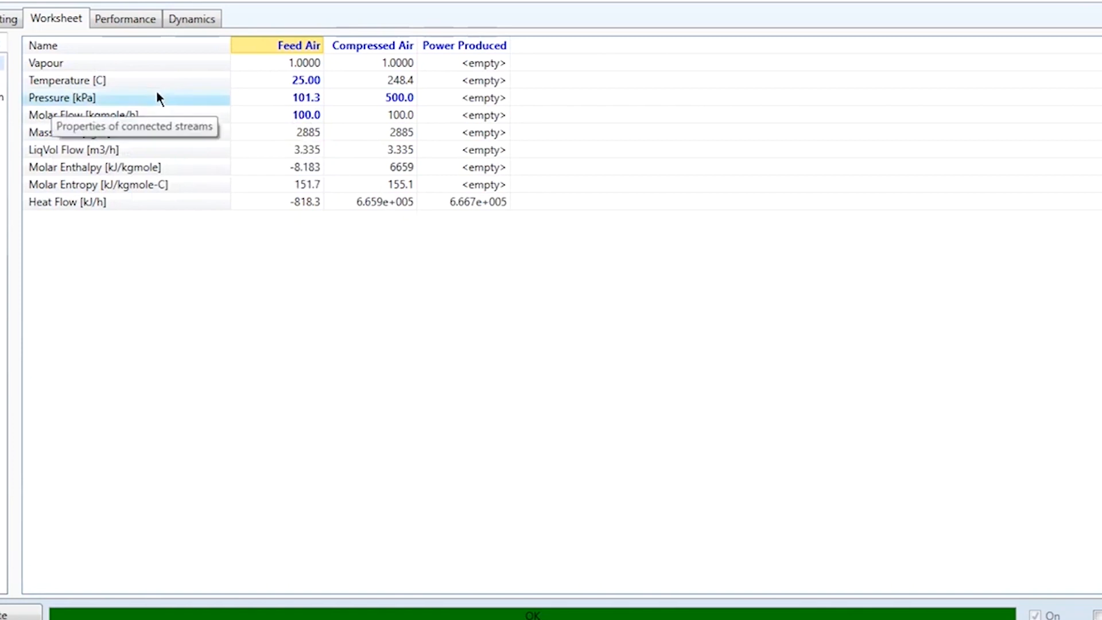
{"action": "mouse_move", "coordinate": [244, 112]}
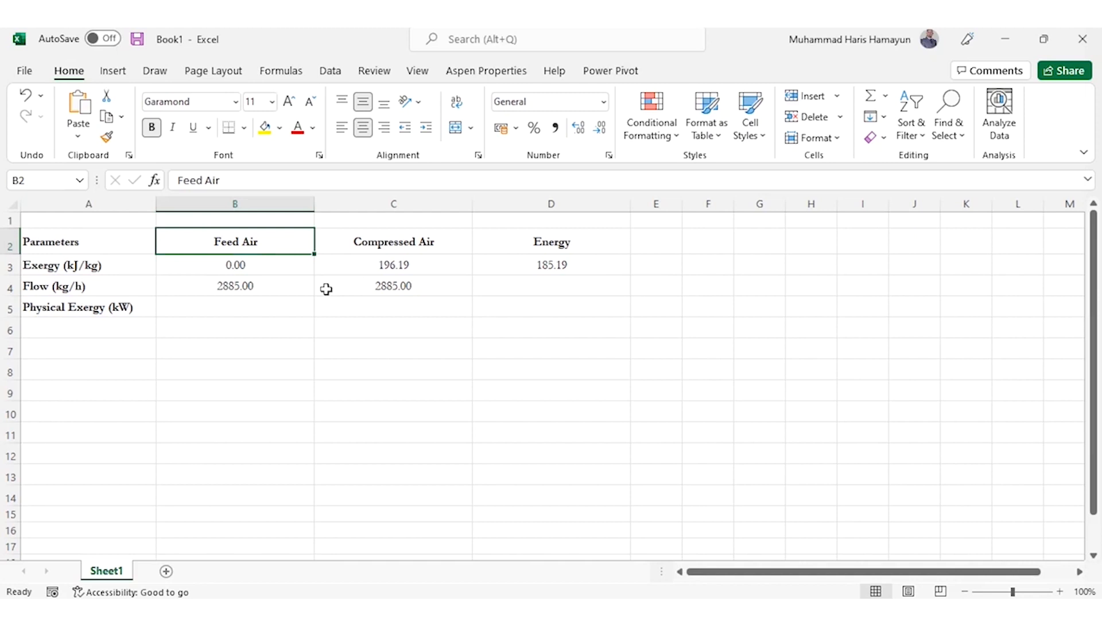
In Excel, calculate the Feed Air Physical Exergy in B5 with the formula =(B3*B4)/3600
{"action": "left_click", "coordinate": [119, 267]}
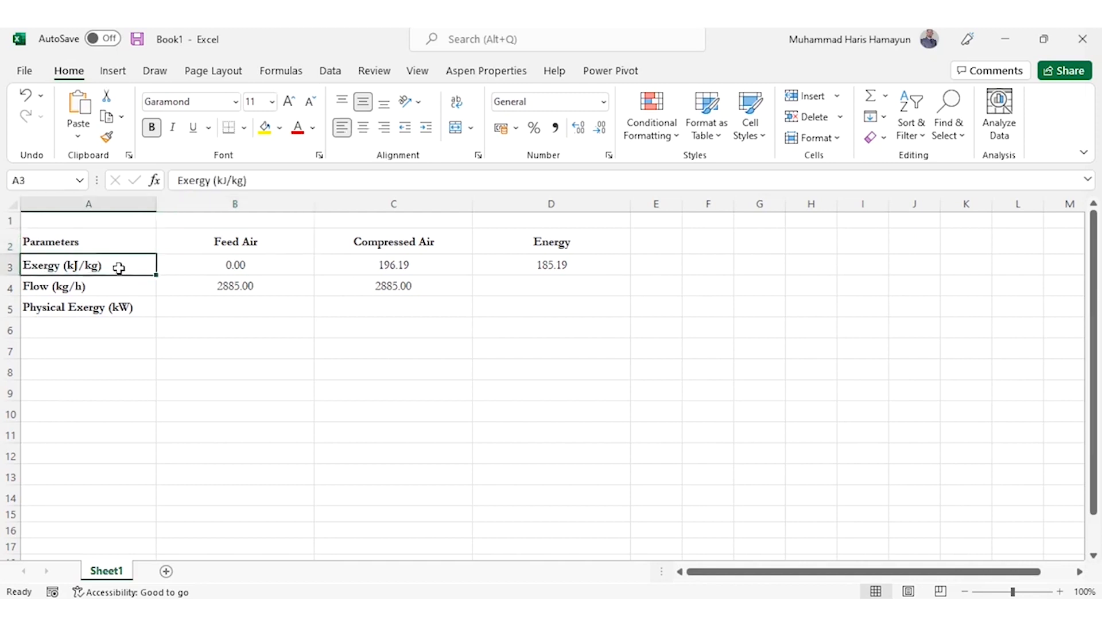
{"action": "key", "text": "Down"}
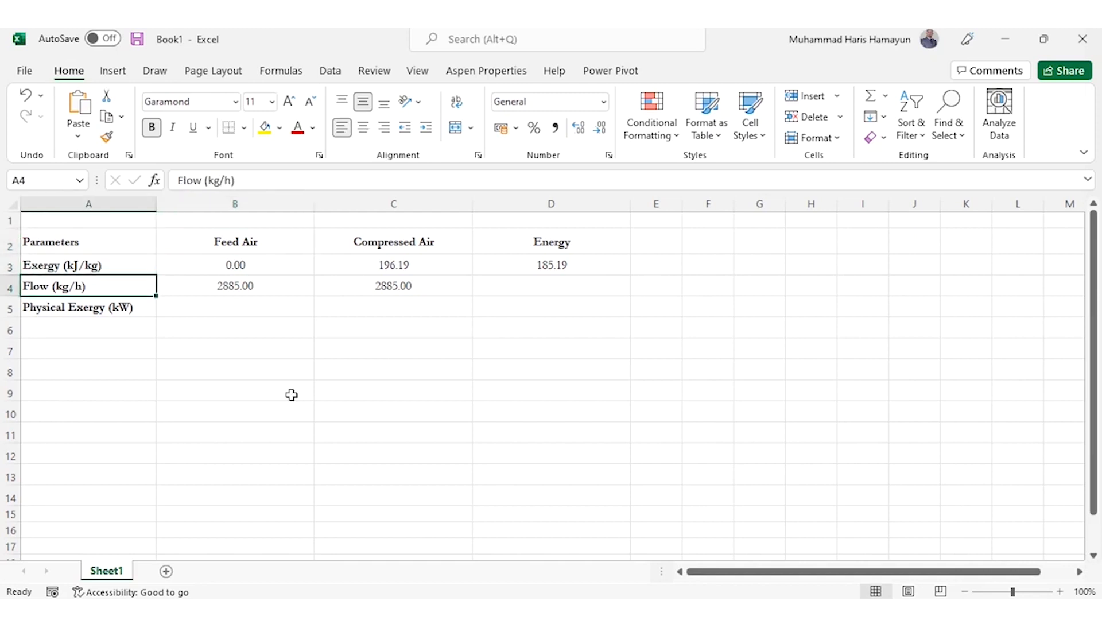
{"action": "key", "text": "Down"}
{"action": "key", "text": "Right"}
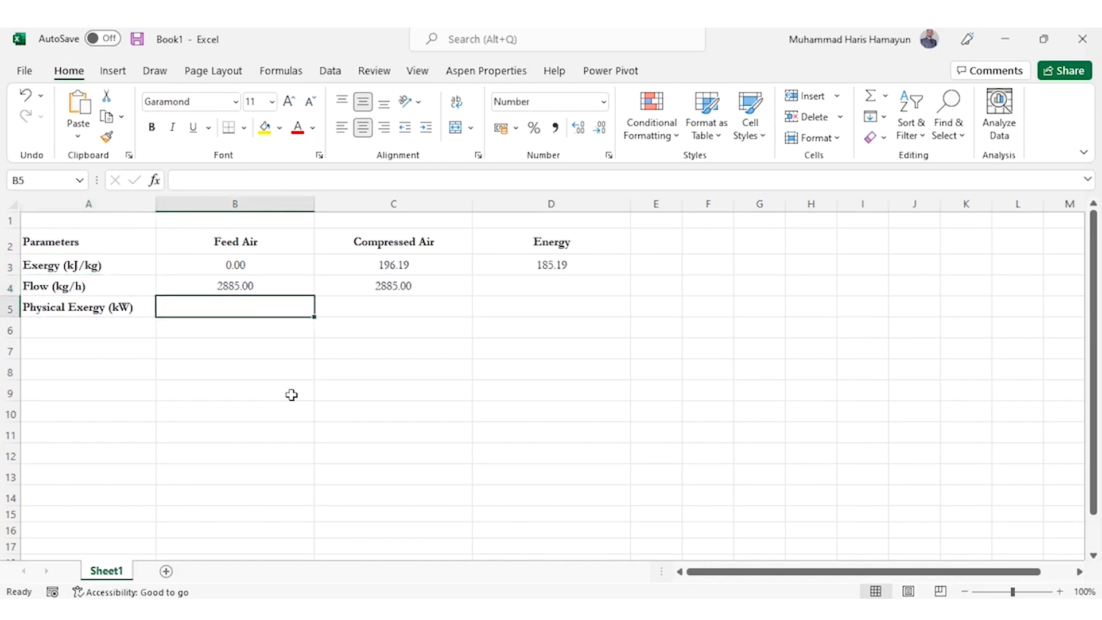
{"action": "type", "text": "=("}
{"action": "key", "text": "Up"}
{"action": "key", "text": "Up"}
{"action": "type", "text": "*"}
{"action": "key", "text": "Up"}
{"action": "type", "text": ")/"}
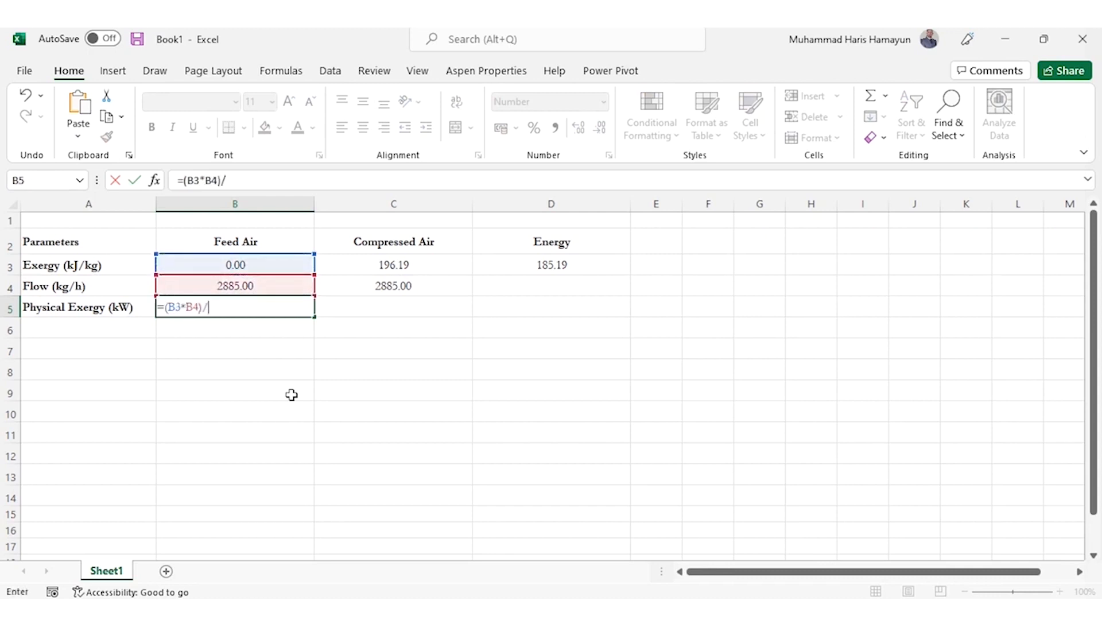
{"action": "type", "text": "3600"}
{"action": "key", "text": "Return"}
{"action": "key", "text": "Up"}
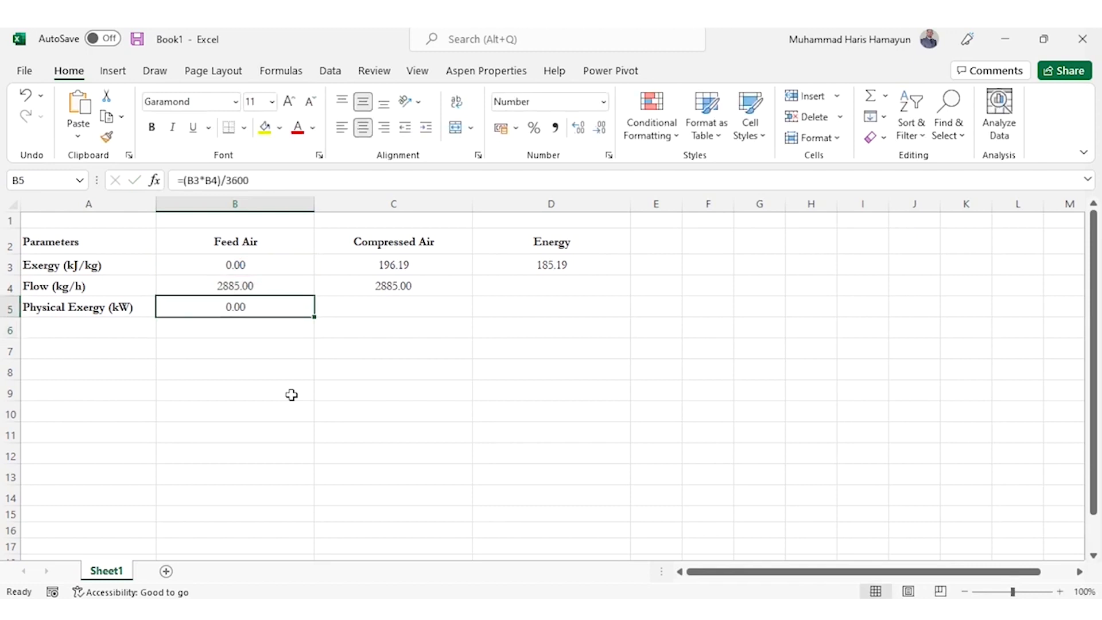
Copy the Physical Exergy formula from B5 to the Compressed Air cell C5
{"action": "key", "text": "Right"}
{"action": "key", "text": "Left"}
{"action": "key", "text": "ctrl+c"}
{"action": "key", "text": "Right"}
{"action": "key", "text": "ctrl+v"}
{"action": "key", "text": "Escape"}
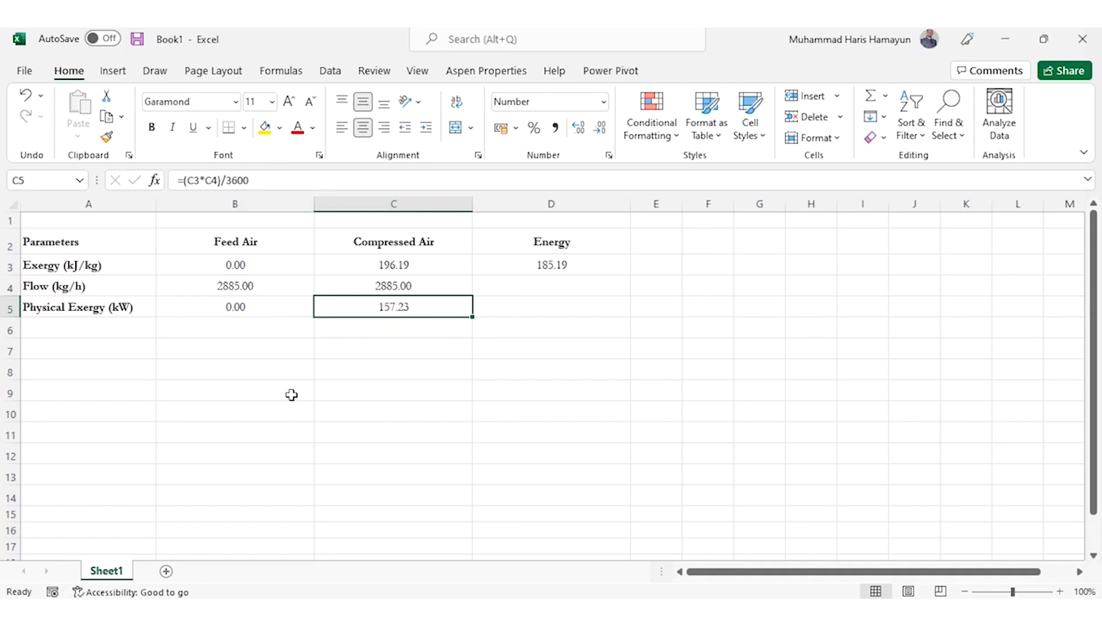
Apply all borders to the parameter table A2:D5 and return to Excel after checking the formulae slide in PowerPoint
{"action": "key", "text": "ctrl+a"}
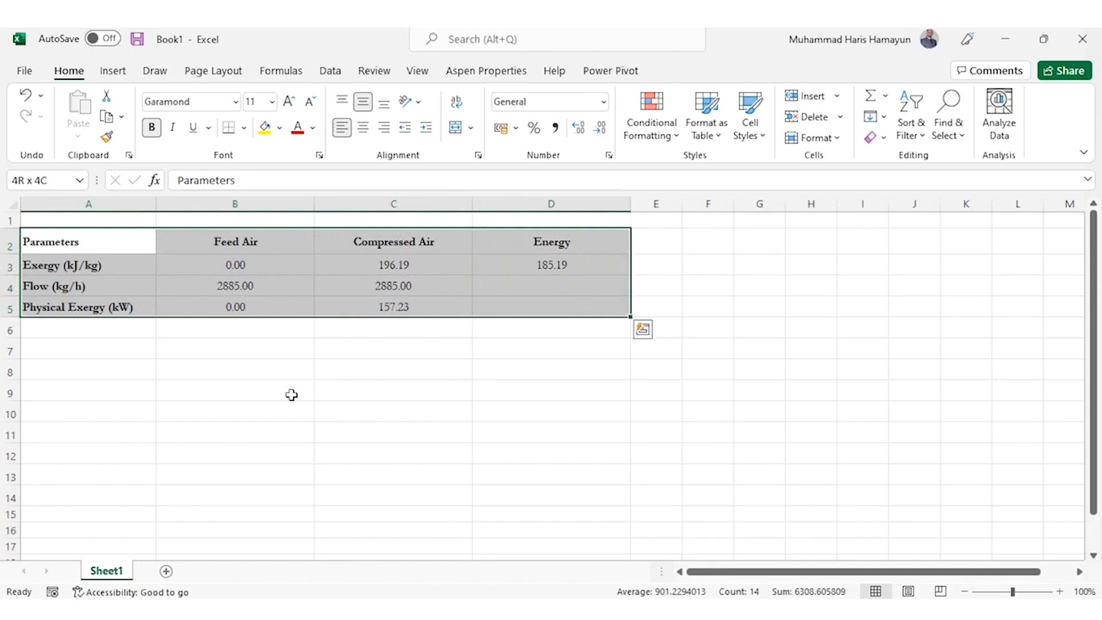
{"action": "left_click", "coordinate": [246, 126]}
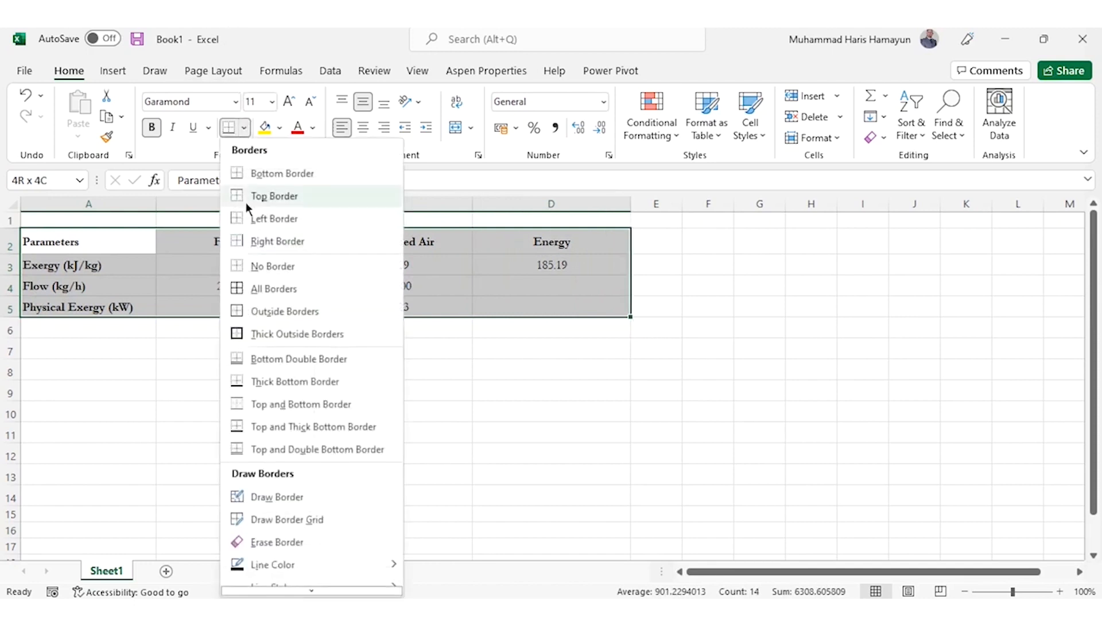
{"action": "left_click", "coordinate": [262, 287]}
{"action": "key", "text": "Down"}
{"action": "key", "text": "Down"}
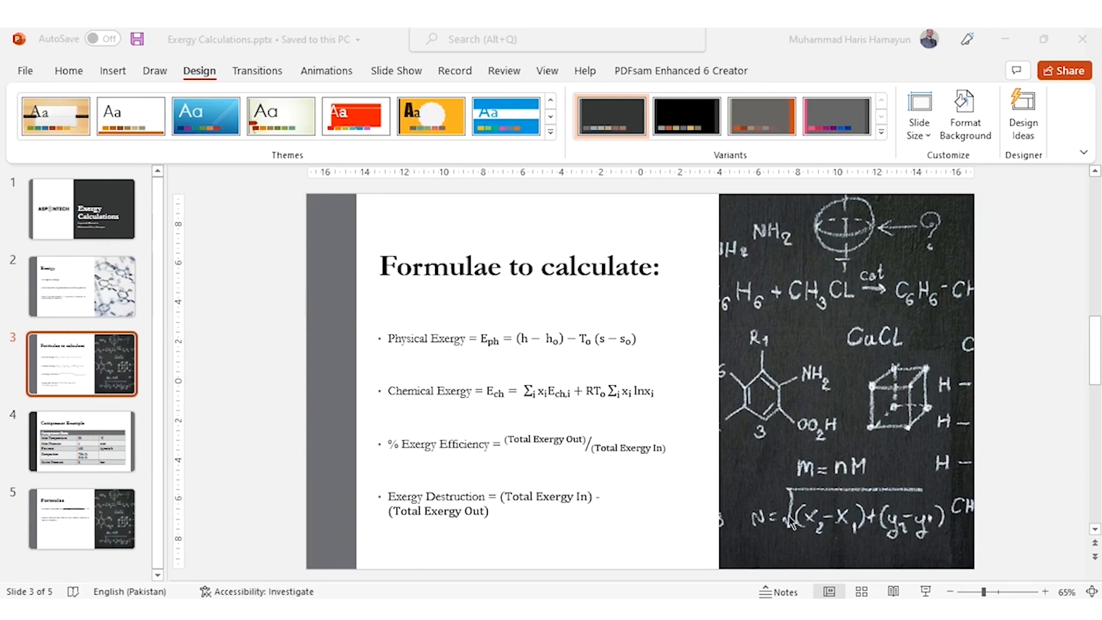
{"action": "key", "text": "alt+Tab"}
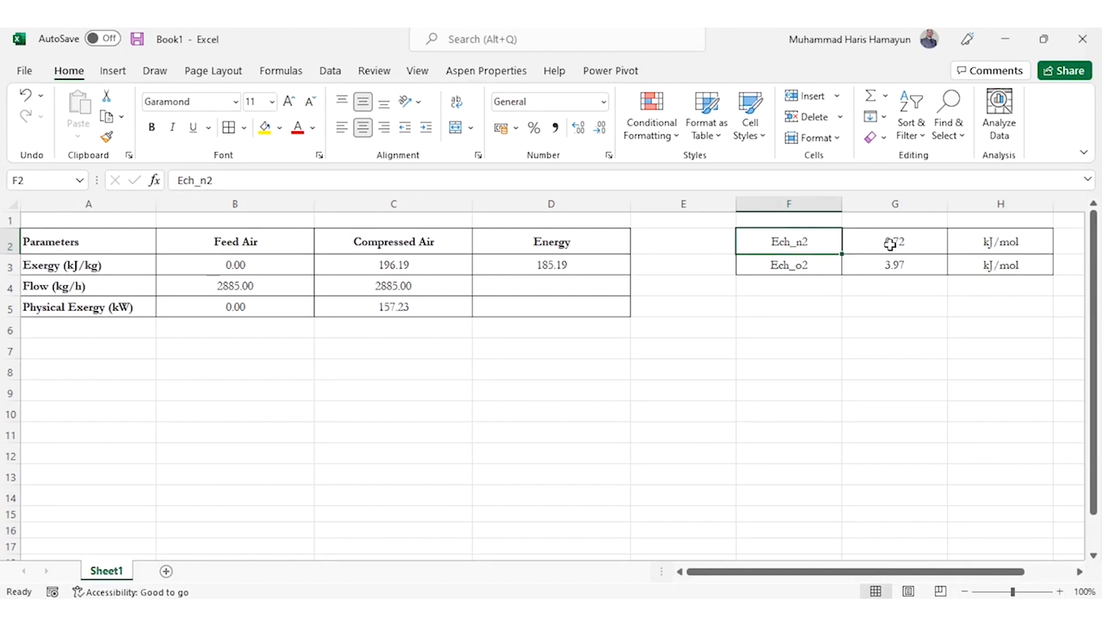
{"action": "left_click", "coordinate": [101, 335]}
{"action": "key", "text": "Down"}
{"action": "type", "text": "Che"}
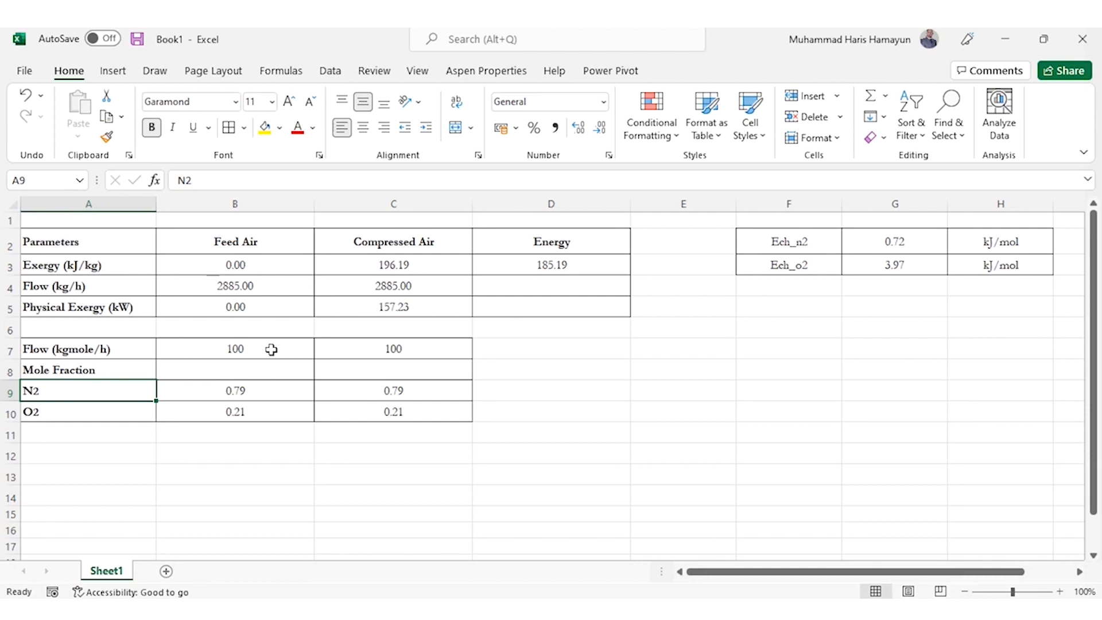
Enter the row label "Chemical Exergy - Term 1" in A12, below the mole fraction table
{"action": "key", "text": "Down"}
{"action": "key", "text": "Down"}
{"action": "key", "text": "Down"}
{"action": "type", "text": "Ch"}
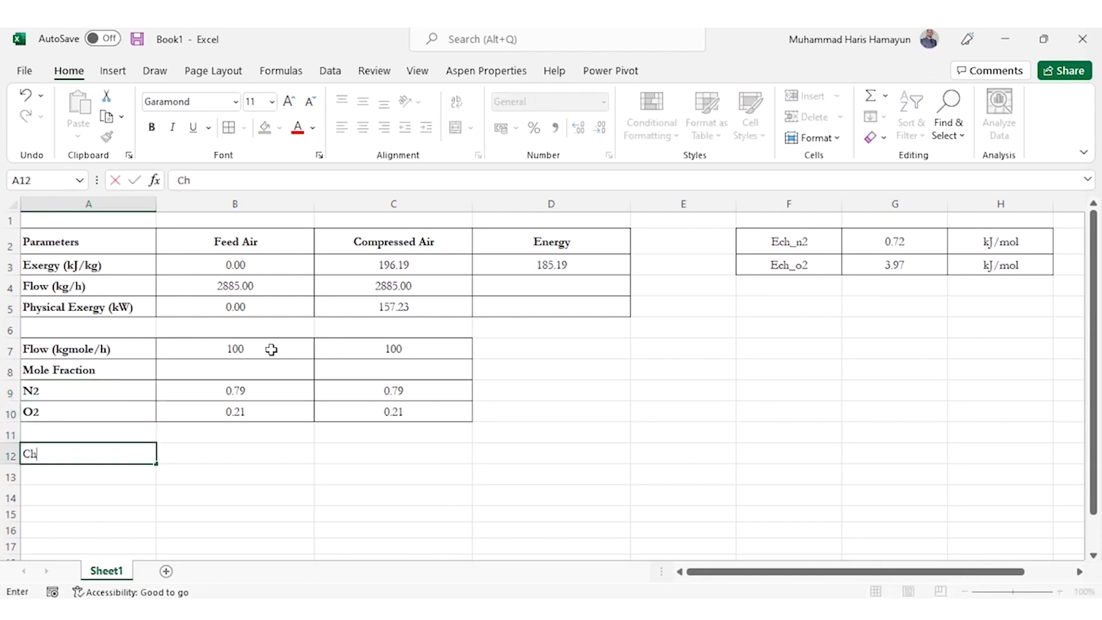
{"action": "type", "text": "emical Exergy"}
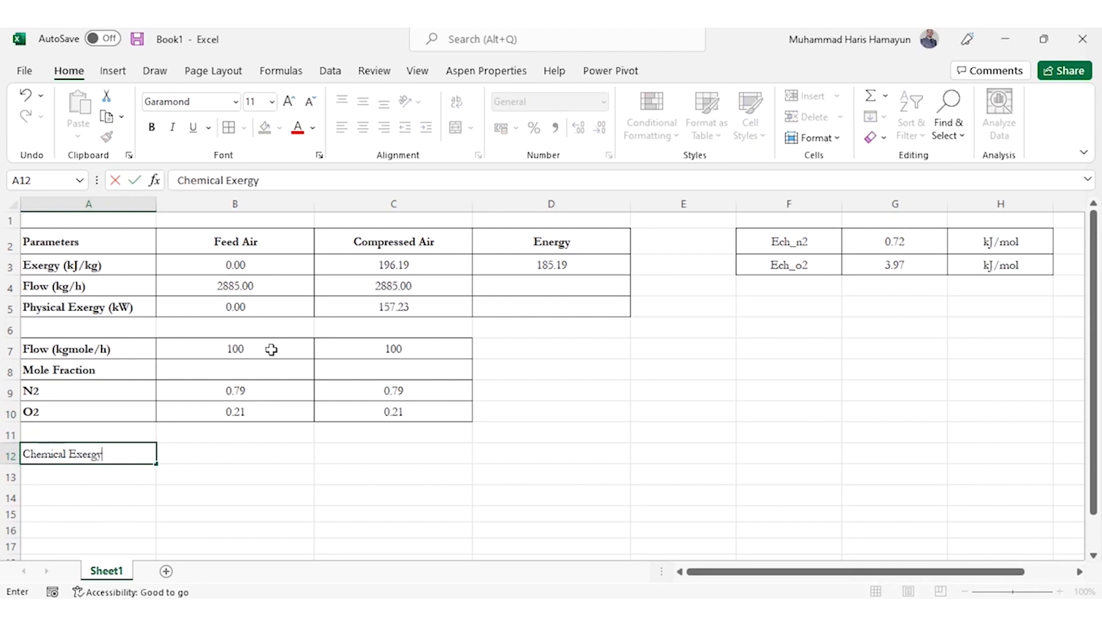
{"action": "type", "text": " - Term 1"}
{"action": "key", "text": "Tab"}
Calculate the Feed Air N2 contribution to Chemical Exergy - Term 1 in B12 with the formula =(B7*B9*G2)
{"action": "type", "text": "=("}
{"action": "key", "text": "Up"}
{"action": "key", "text": "Up"}
{"action": "key", "text": "Up"}
{"action": "key", "text": "Up"}
{"action": "key", "text": "Up"}
{"action": "type", "text": "*"}
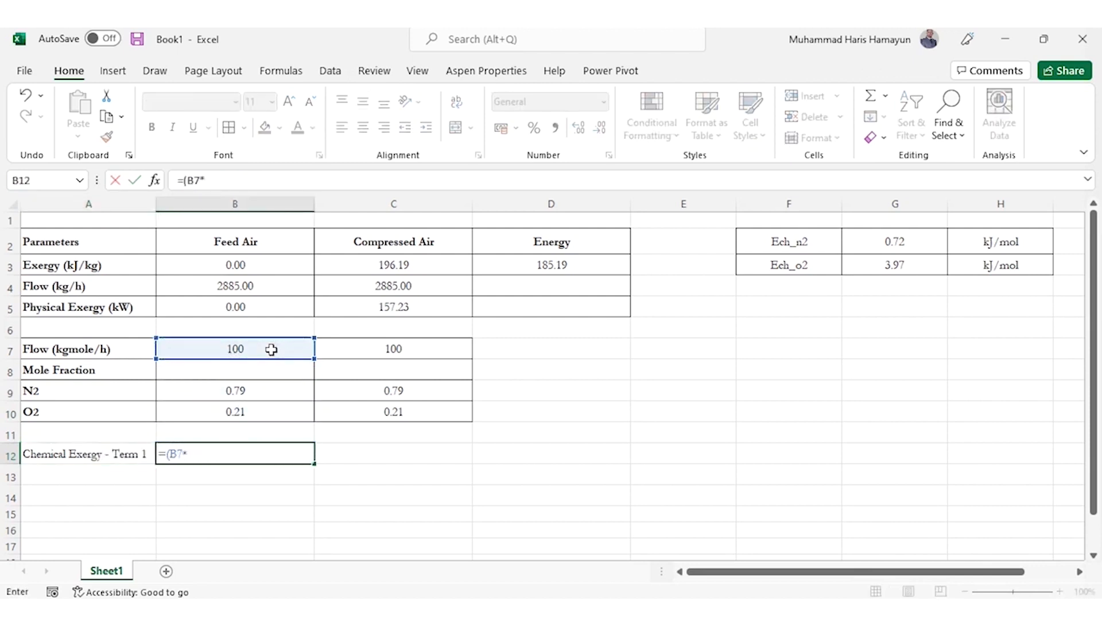
{"action": "key", "text": "Up"}
{"action": "key", "text": "Up"}
{"action": "key", "text": "Up"}
{"action": "type", "text": "*"}
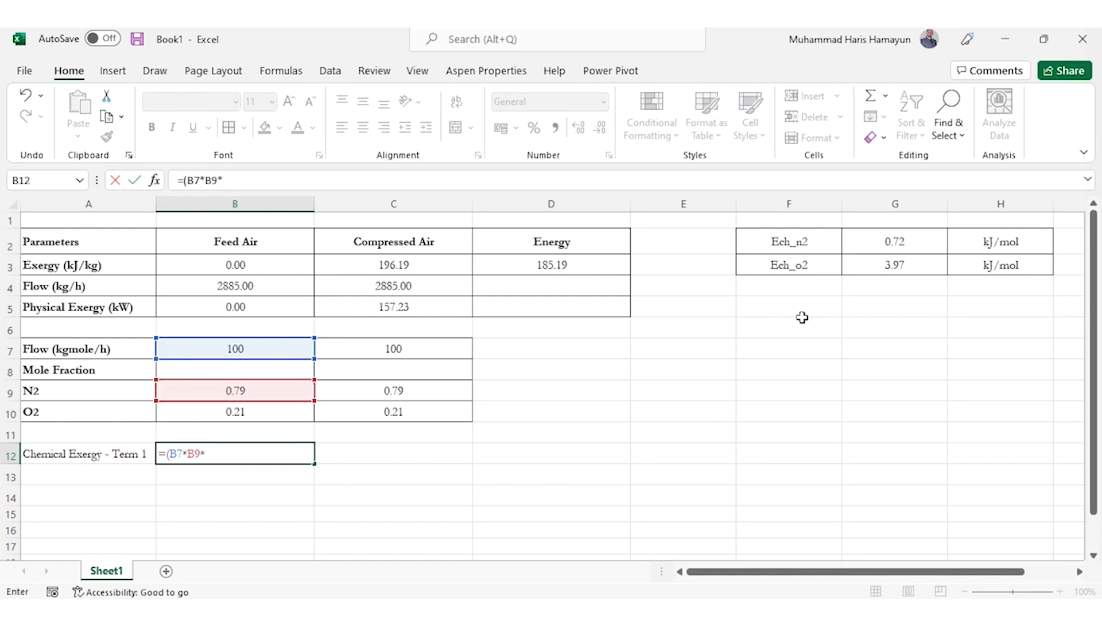
{"action": "left_click", "coordinate": [899, 242]}
{"action": "type", "text": ")"}
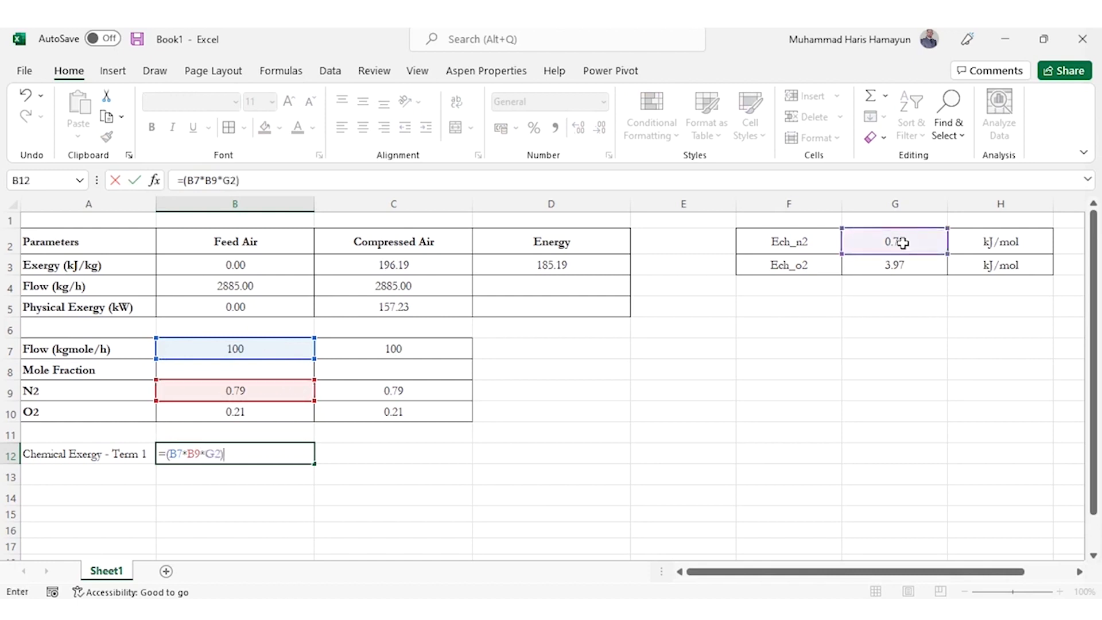
{"action": "key", "text": "Return"}
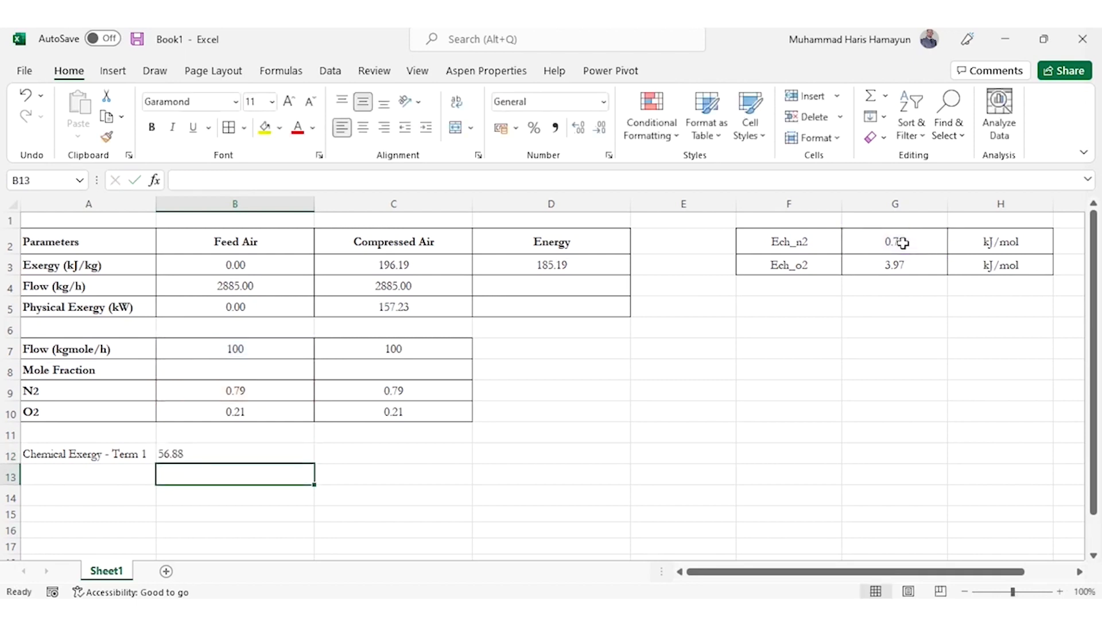
Extend the B12 formula with the O2 contribution so that it reads =((B7*B9*G2)+(B7*B10*G3))
{"action": "key", "text": "Up"}
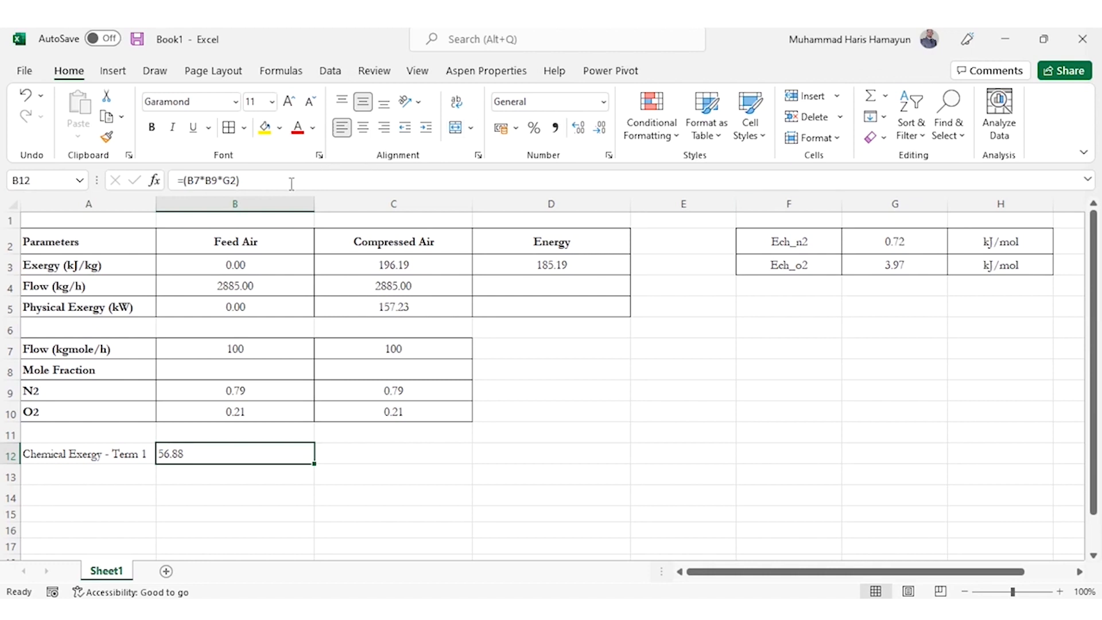
{"action": "left_click", "coordinate": [182, 180]}
{"action": "type", "text": "("}
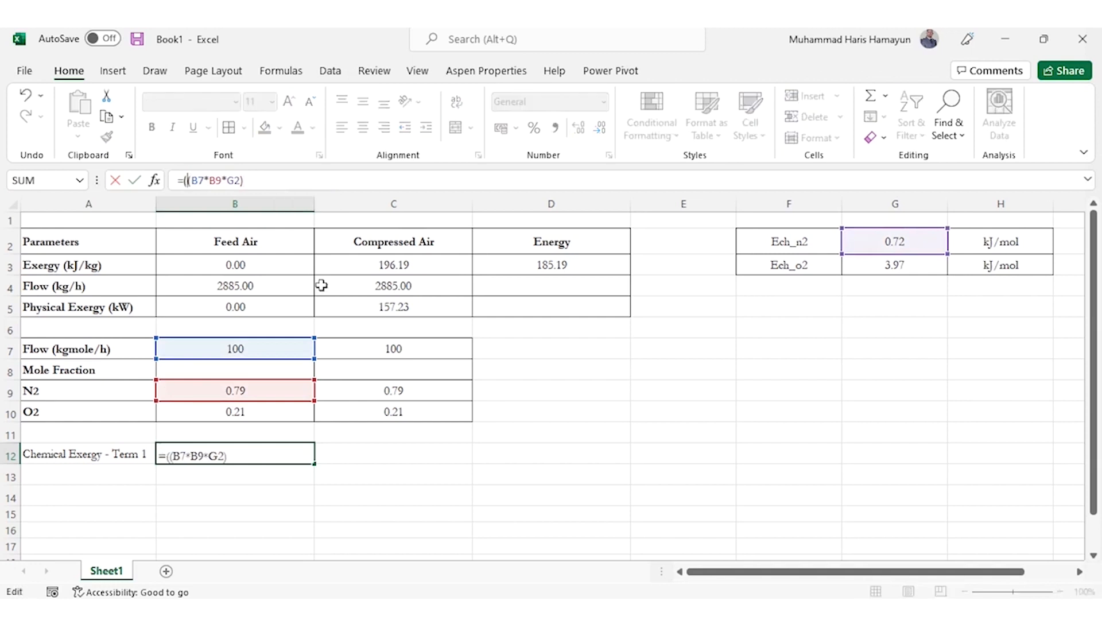
{"action": "type", "text": "+"}
{"action": "left_click", "coordinate": [238, 349]}
{"action": "type", "text": "("}
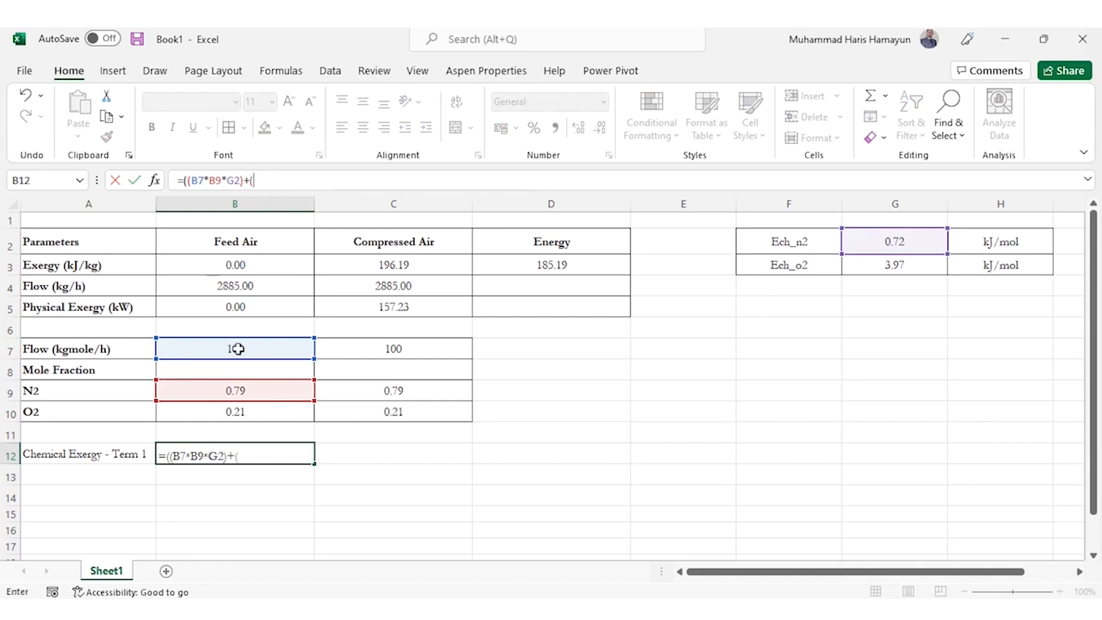
{"action": "left_click", "coordinate": [239, 349]}
{"action": "type", "text": "*"}
{"action": "left_click", "coordinate": [223, 415]}
{"action": "type", "text": "*"}
{"action": "left_click", "coordinate": [880, 262]}
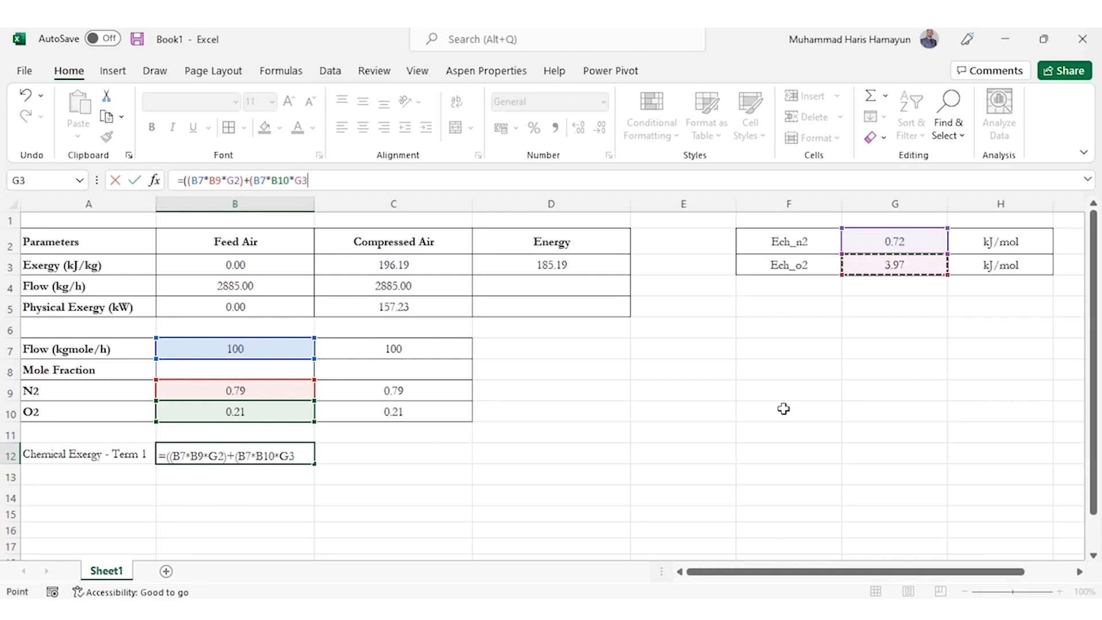
{"action": "type", "text": ")"}
{"action": "key", "text": "Return"}
Convert the Term 1 result in B12 to kW by appending *1000/3600 to its formula
{"action": "key", "text": "Up"}
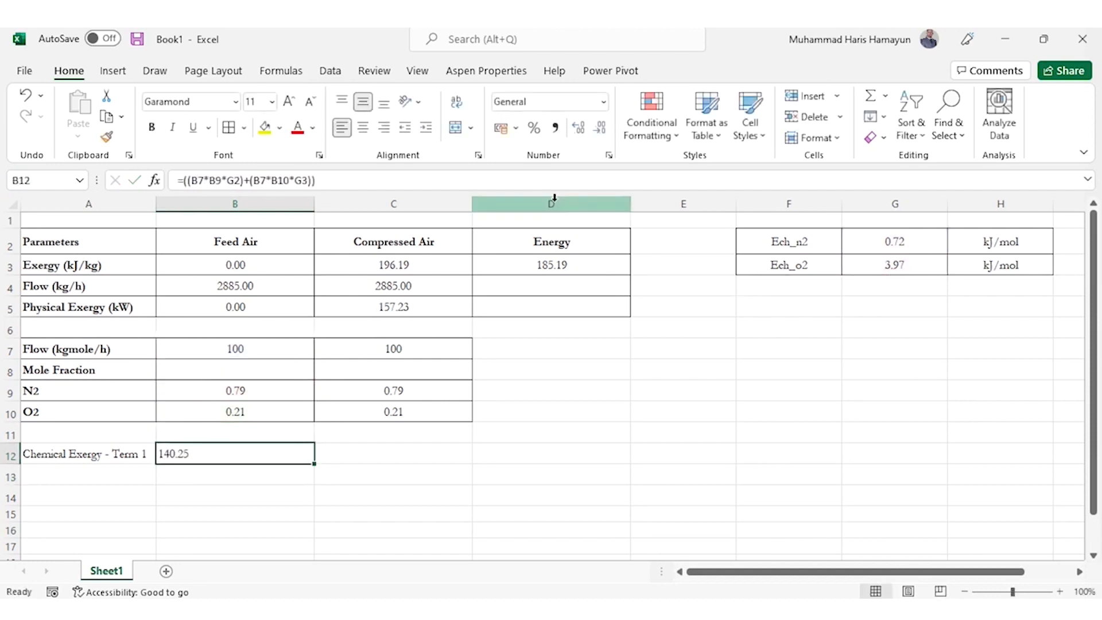
{"action": "left_click", "coordinate": [492, 181]}
{"action": "type", "text": "*1000/3600"}
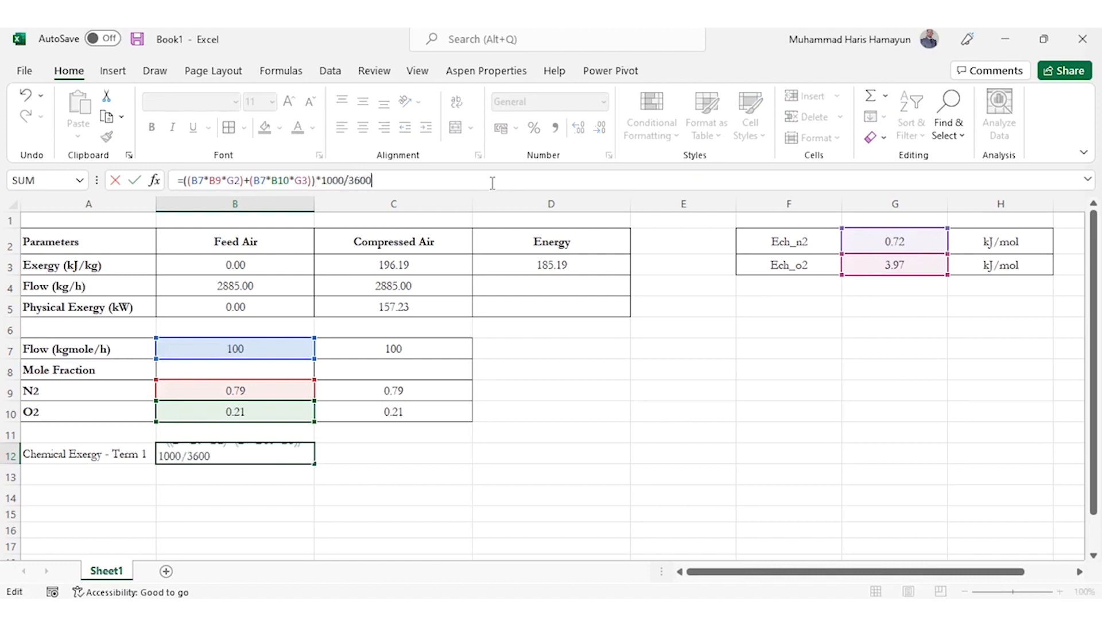
{"action": "key", "text": "Return"}
{"action": "key", "text": "Up"}
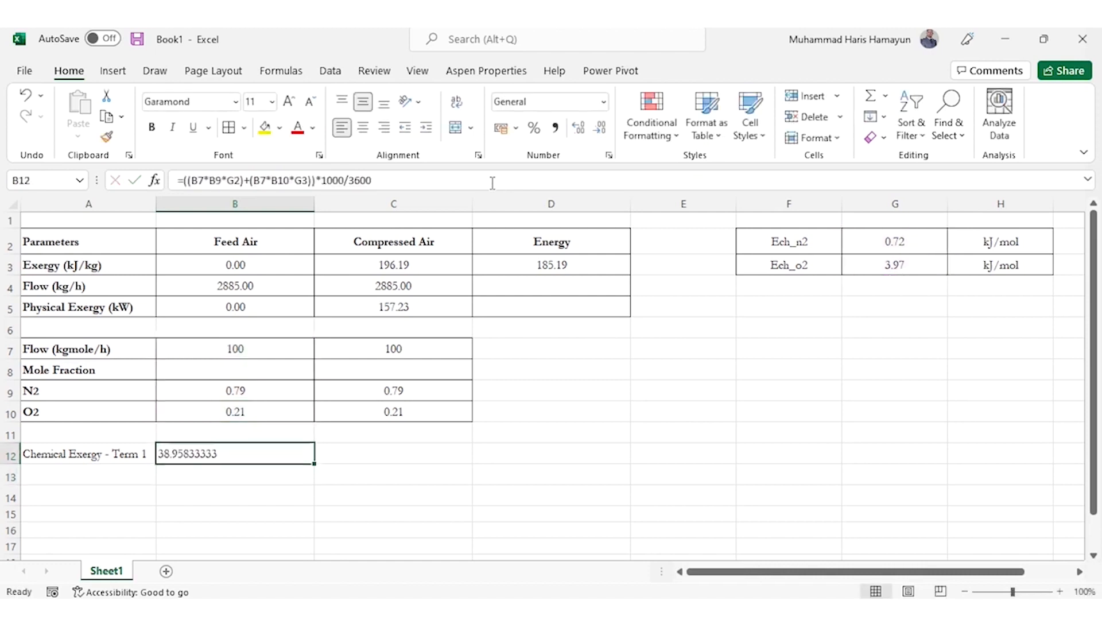
Apply the Number format to the Feed Air Term 1 value in B12
{"action": "left_click", "coordinate": [536, 102]}
{"action": "type", "text": "Number"}
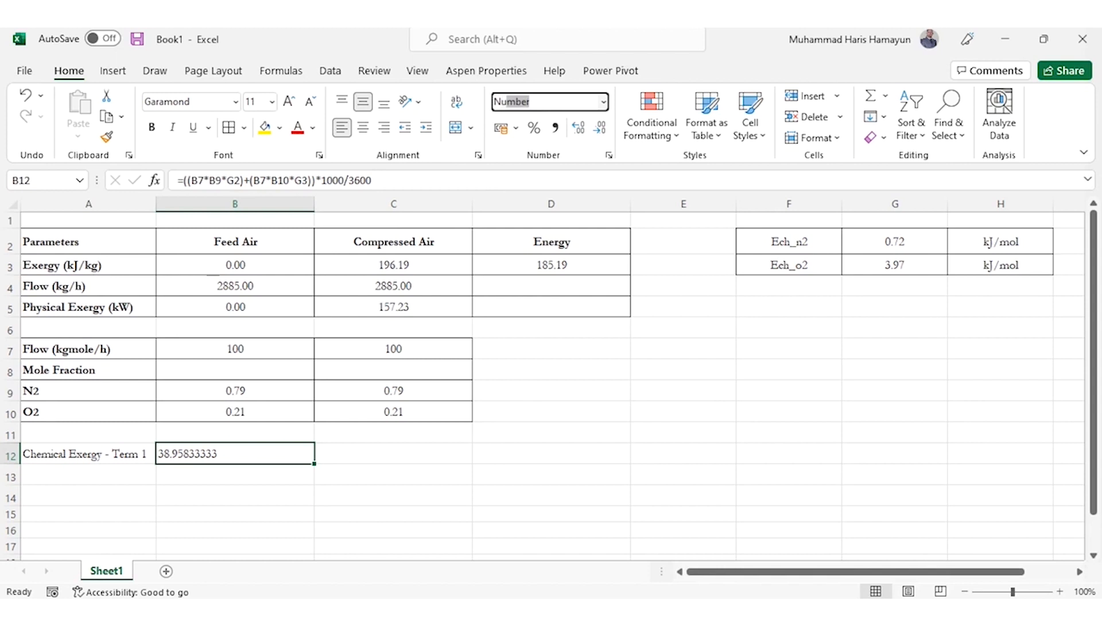
{"action": "key", "text": "Return"}
{"action": "key", "text": "Left"}
{"action": "key", "text": "Right"}
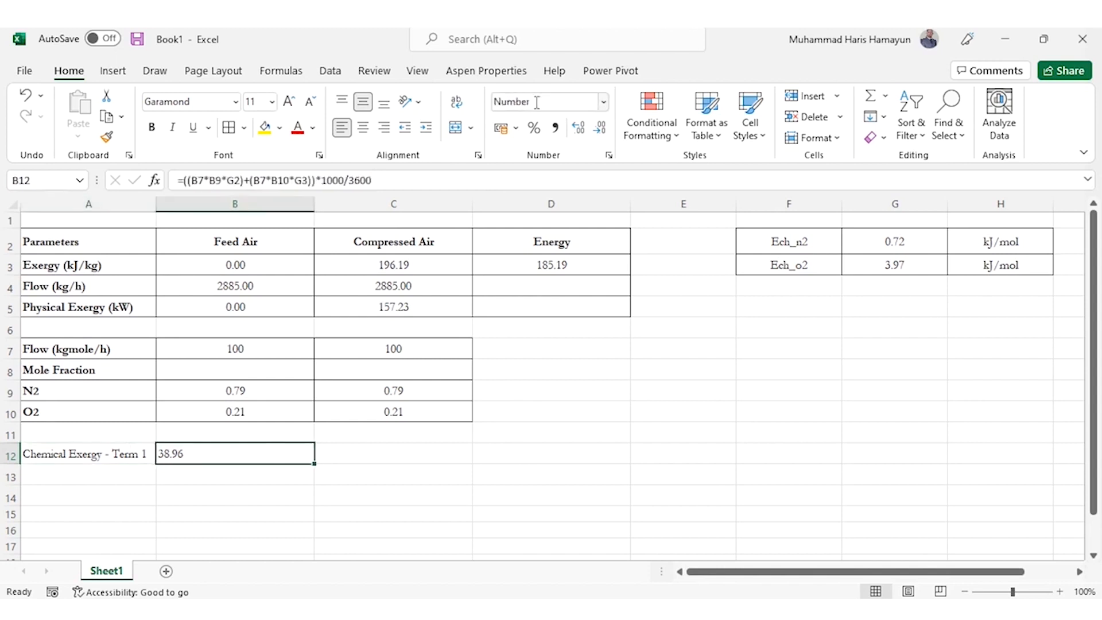
Make the standard chemical exergy references in the B12 formula absolute, as $G$2 and $G$3
{"action": "left_click", "coordinate": [222, 180]}
{"action": "key", "text": "Right"}
{"action": "type", "text": "$"}
{"action": "key", "text": "Right"}
{"action": "type", "text": "$"}
{"action": "key", "text": "Right"}
{"action": "key", "text": "Right"}
{"action": "key", "text": "Right"}
{"action": "key", "text": "Right"}
{"action": "key", "text": "Right"}
{"action": "key", "text": "Right"}
{"action": "key", "text": "Right"}
{"action": "key", "text": "Right"}
{"action": "key", "text": "Right"}
{"action": "key", "text": "Right"}
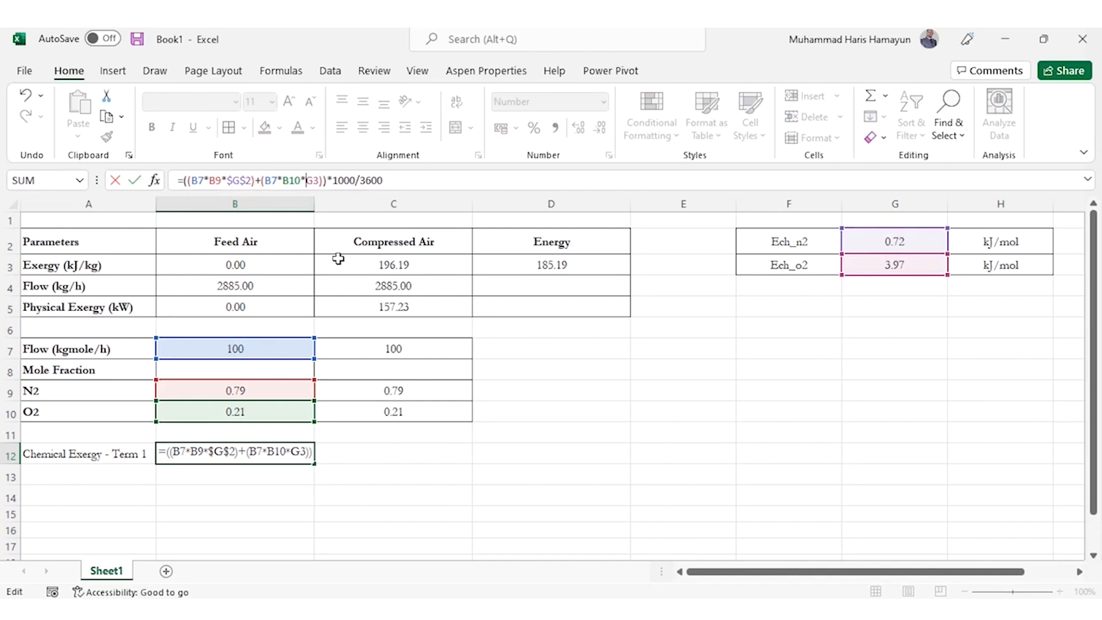
{"action": "type", "text": "$"}
{"action": "key", "text": "Right"}
{"action": "type", "text": "$"}
{"action": "key", "text": "Return"}
{"action": "key", "text": "Up"}
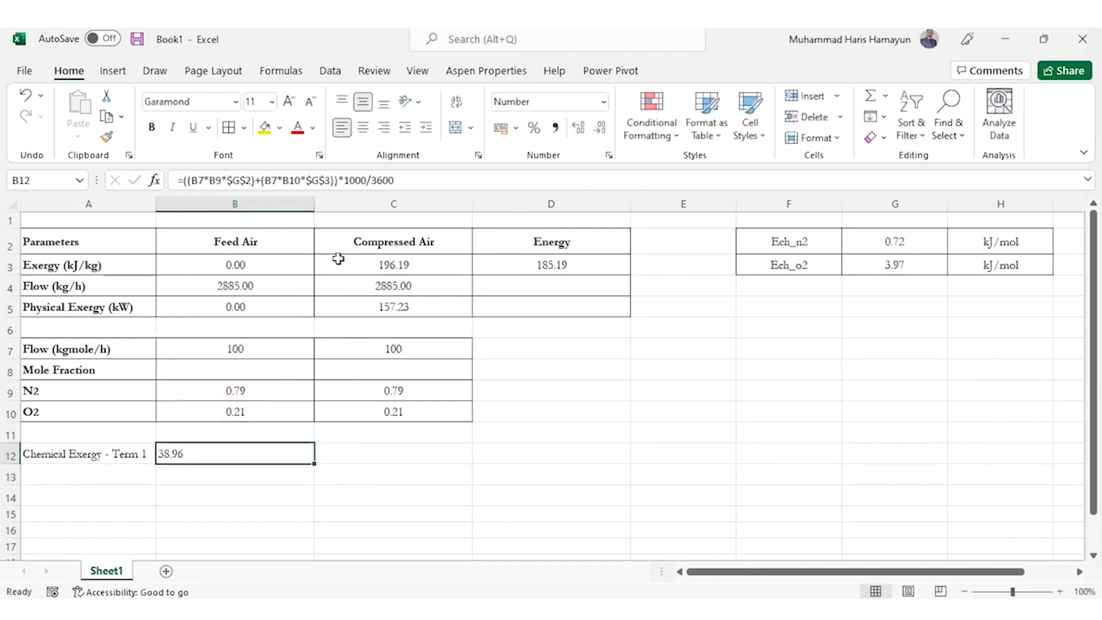
Copy the Term 1 formula from B12 to the Compressed Air cell C12
{"action": "key", "text": "ctrl+c"}
{"action": "key", "text": "Right"}
{"action": "key", "text": "ctrl+v"}
{"action": "key", "text": "Escape"}
Center the Term 1 values in B12:C12 horizontally
{"action": "key", "text": "Left"}
{"action": "key", "text": "shift+Right"}
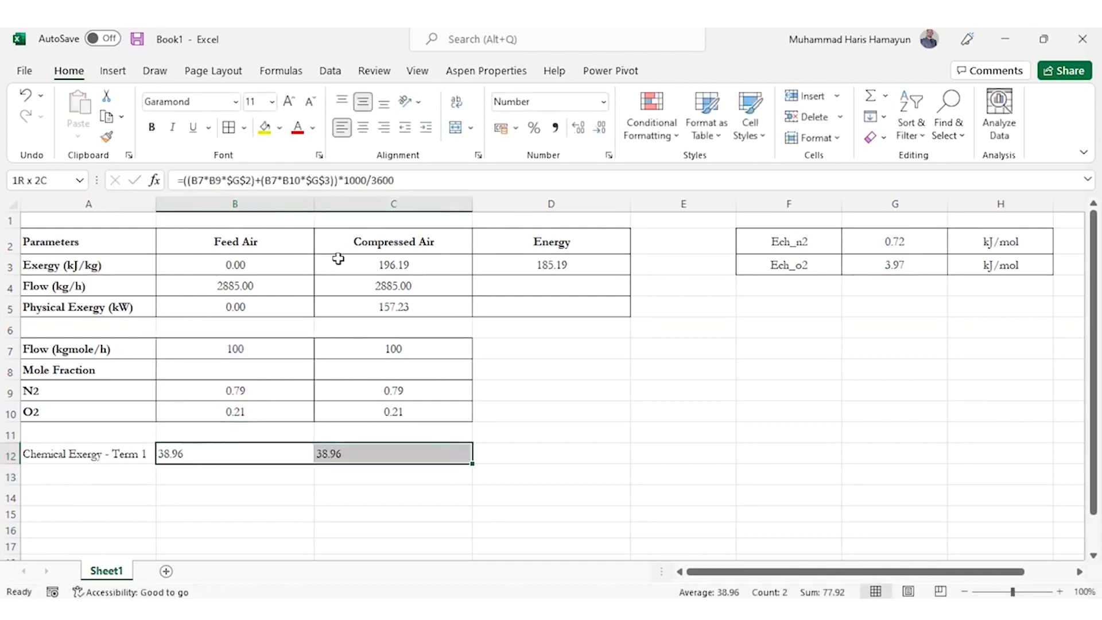
{"action": "left_click", "coordinate": [362, 133]}
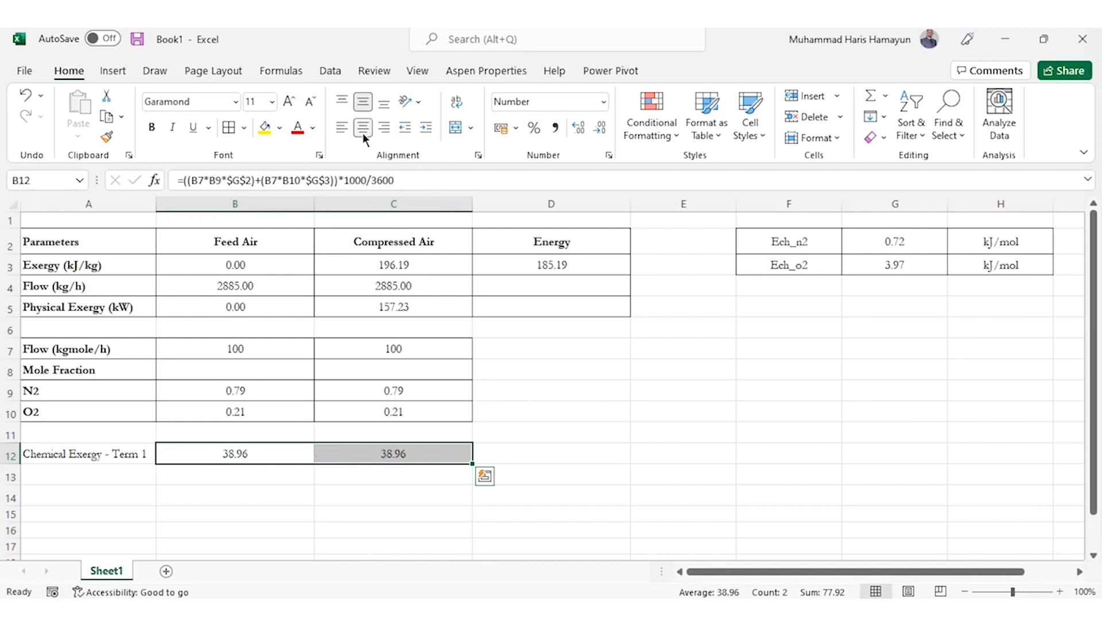
Fill the Term 1 row label from A12 down to A13 to create the label "Chemical Exergy - Term 2"
{"action": "key", "text": "Left"}
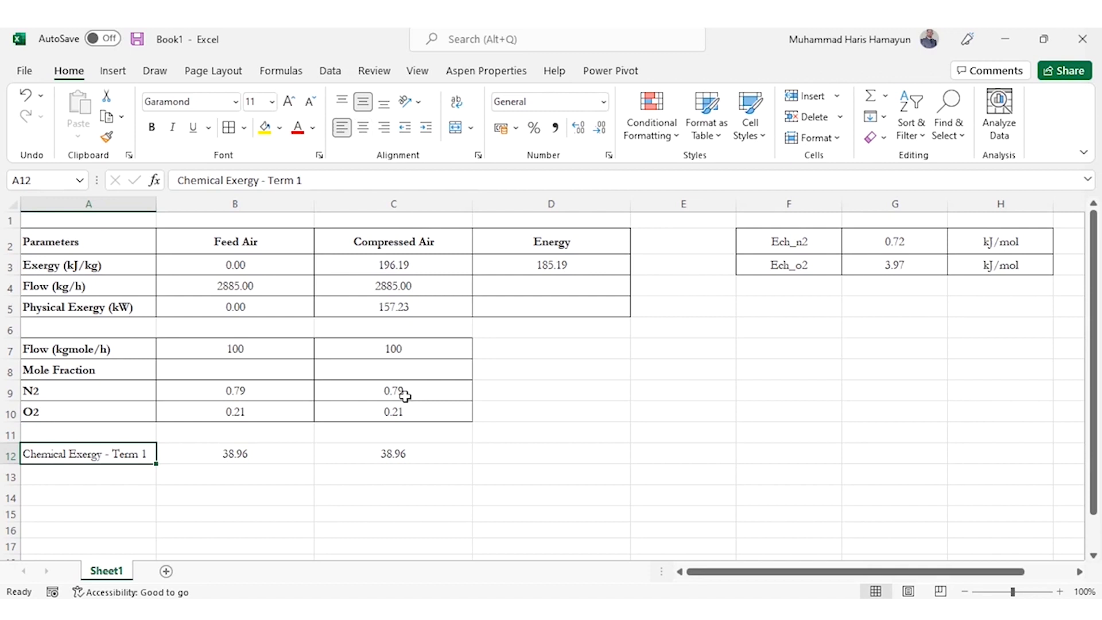
{"action": "key", "text": "Down"}
{"action": "key", "text": "Up"}
{"action": "left_click_drag", "start_coordinate": [157, 464], "coordinate": [157, 485]}
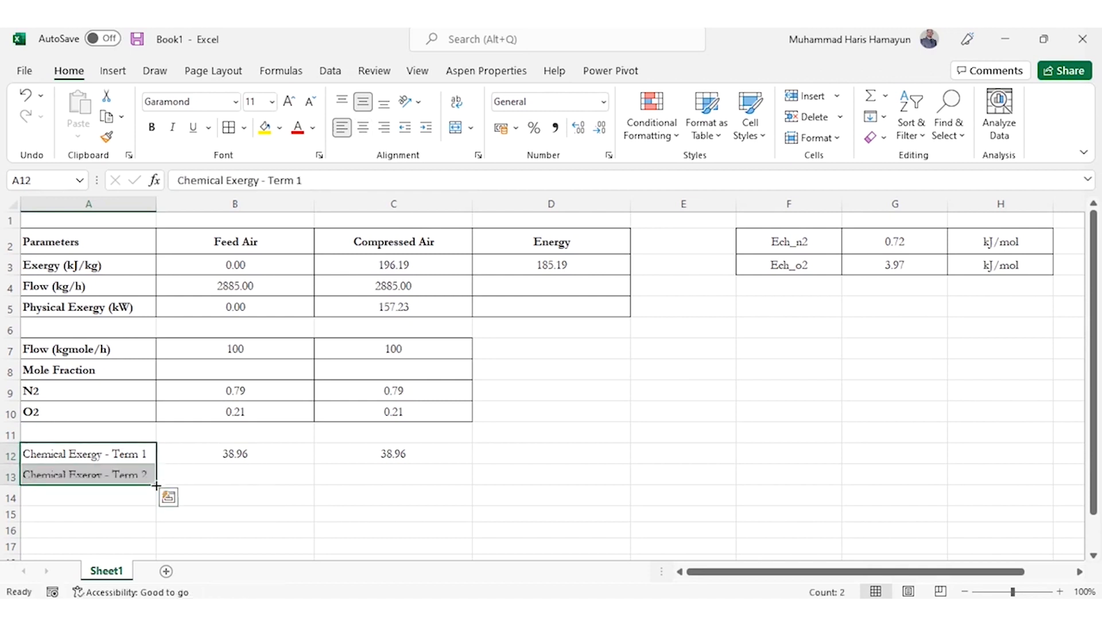
Begin the Feed Air Term 2 formula in B13 with =(8.314*298.15*, checking the chemical exergy formula on the PowerPoint slide
{"action": "left_click", "coordinate": [200, 478]}
{"action": "type", "text": "="}
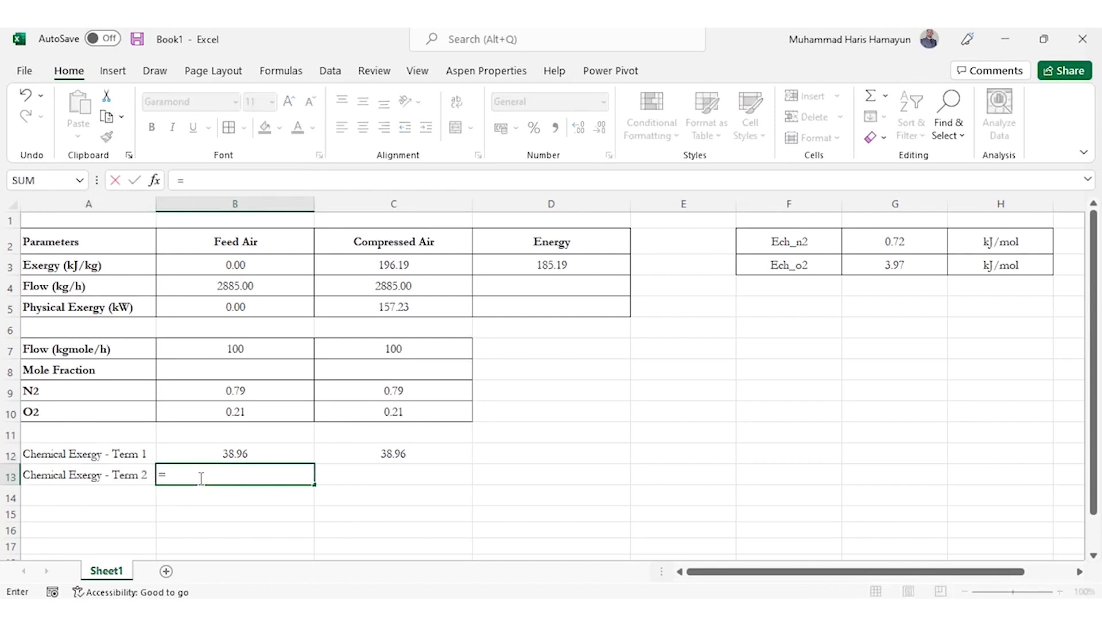
{"action": "key", "text": "alt+Tab"}
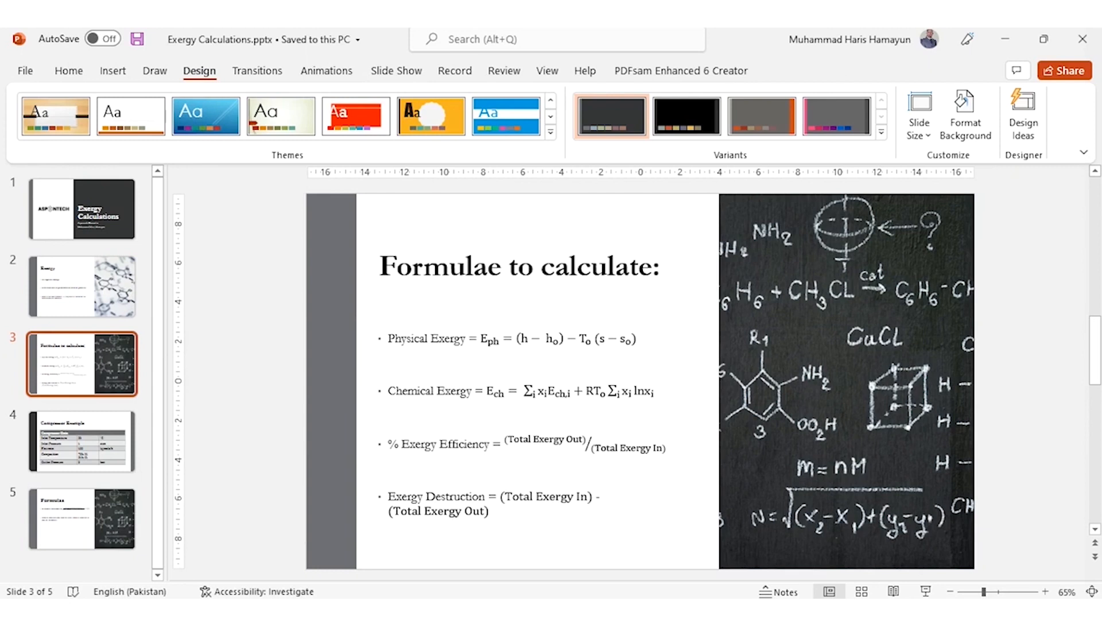
{"action": "key", "text": "alt+Tab"}
{"action": "type", "text": "(8.314*298.15*"}
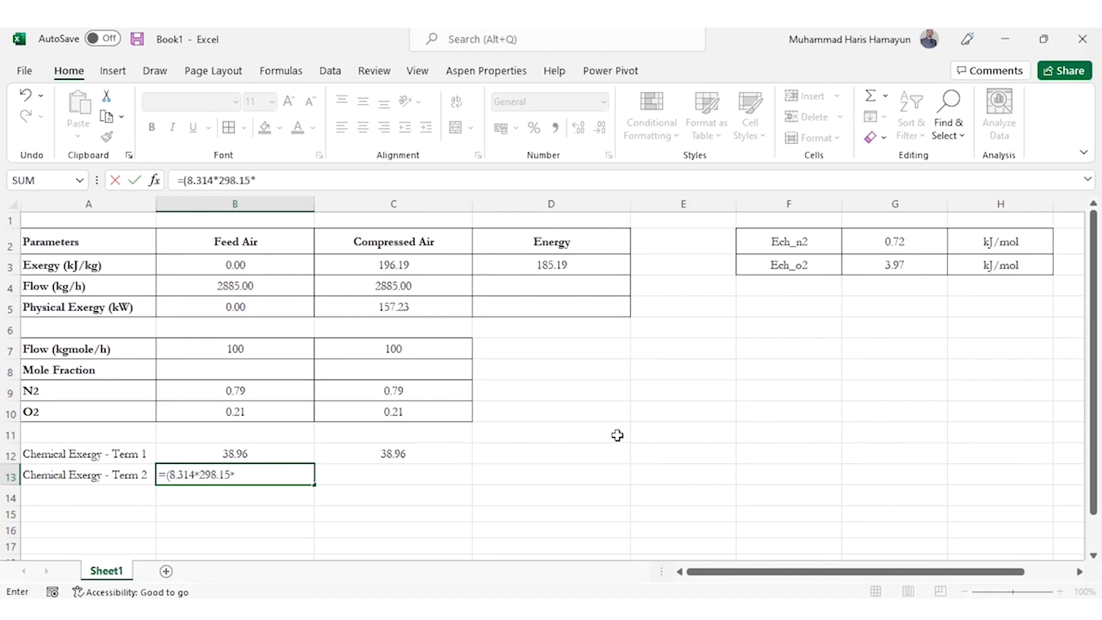
{"action": "type", "text": "(("}
Add an opening bracket and the N2 term (B7*B9*ln(B9)) to the Term 2 formula in B13
{"action": "left_click", "coordinate": [282, 349]}
{"action": "type", "text": "*"}
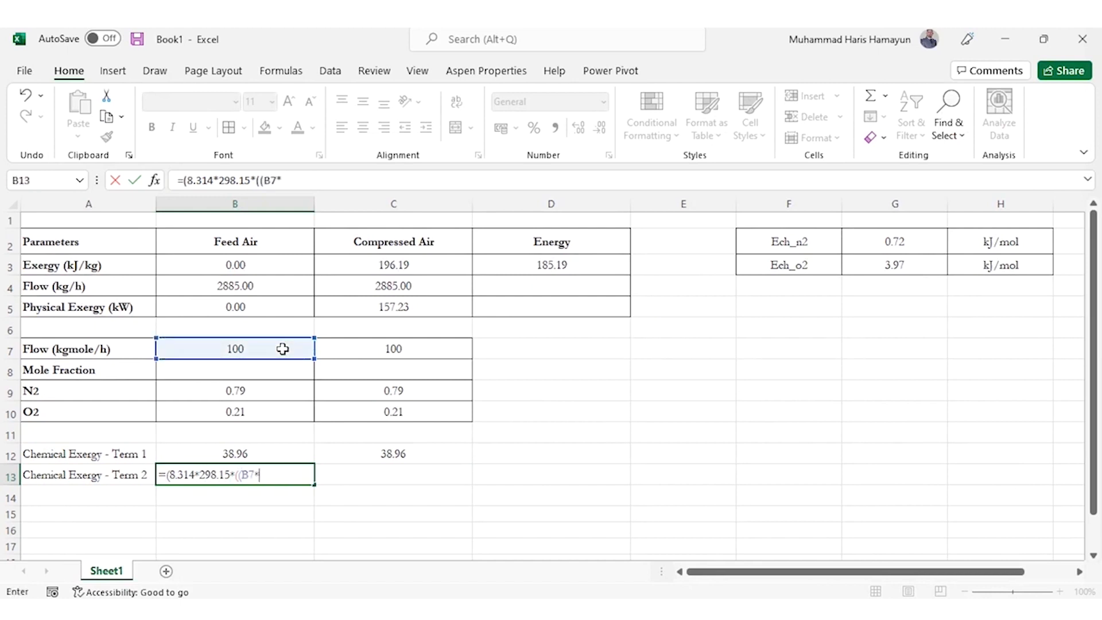
{"action": "left_click", "coordinate": [269, 391]}
{"action": "type", "text": "*ln("}
{"action": "left_click", "coordinate": [259, 391]}
{"action": "type", "text": "))+("}
Add the O2 term +(B7*B10*ln(B10)) to the Term 2 formula in B13, close all brackets and enter it
{"action": "left_click", "coordinate": [241, 347]}
{"action": "type", "text": "*"}
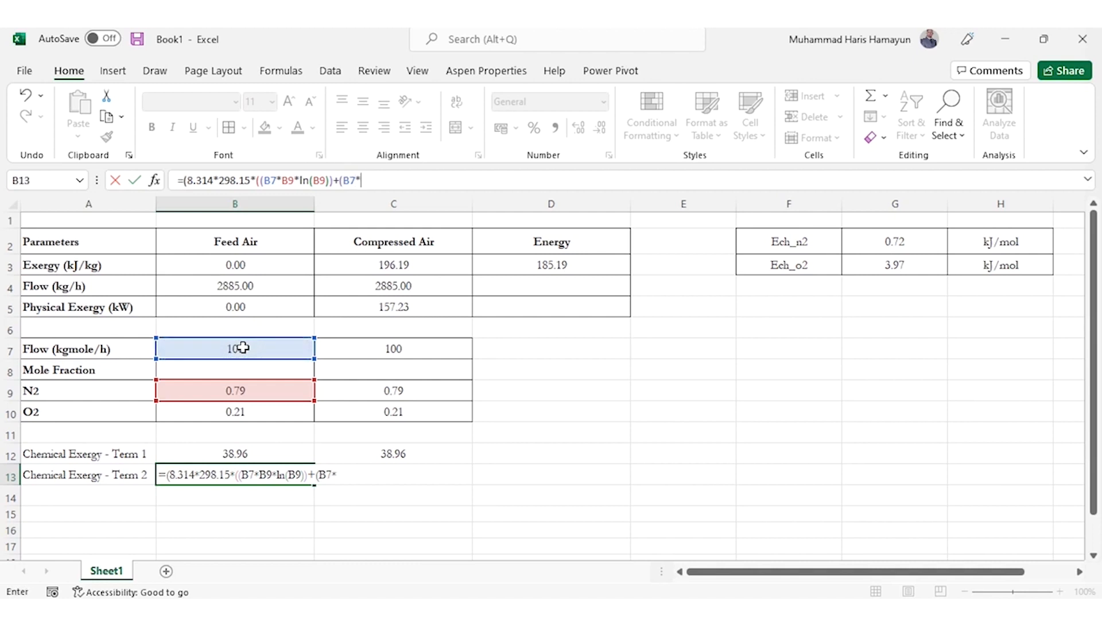
{"action": "left_click", "coordinate": [240, 412]}
{"action": "type", "text": "*ln"}
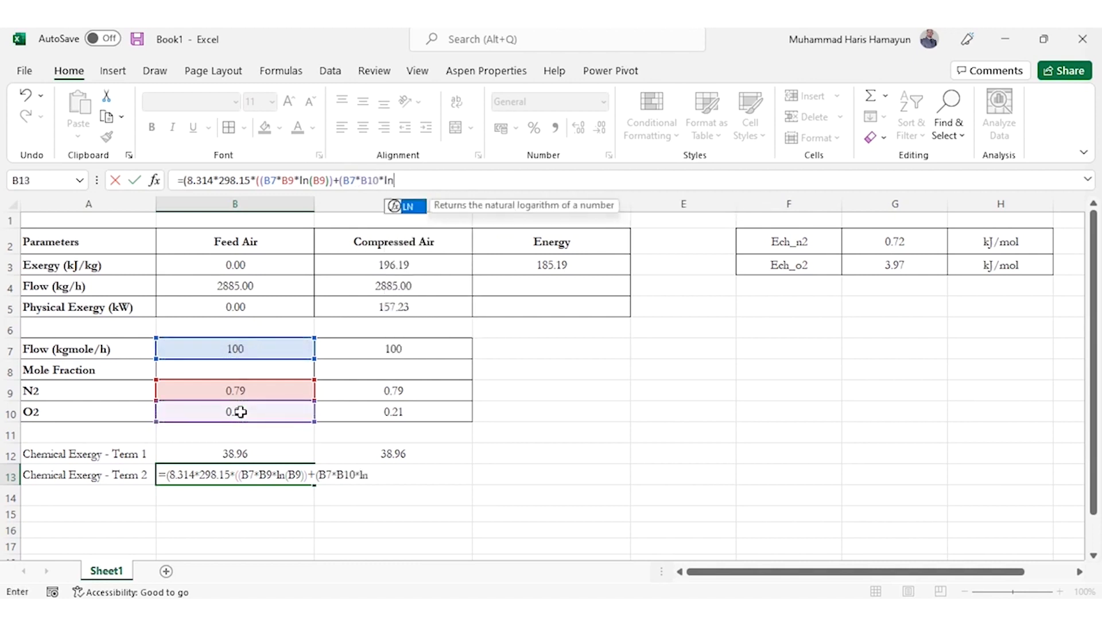
{"action": "type", "text": "("}
{"action": "left_click", "coordinate": [237, 411]}
{"action": "type", "text": "))))"}
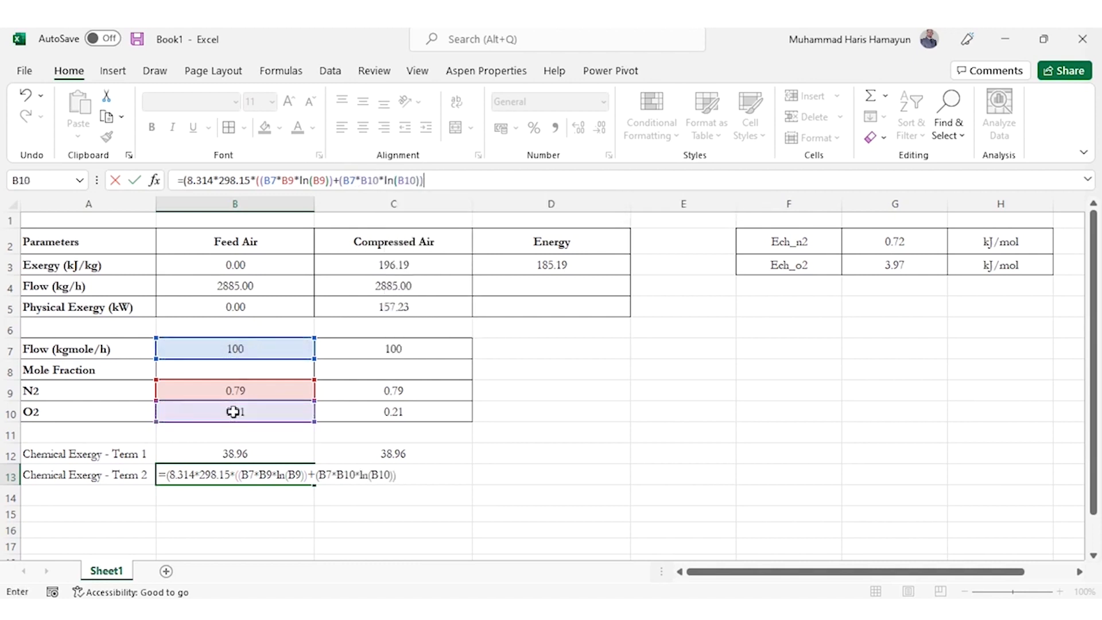
{"action": "key", "text": "Return"}
Convert the Term 2 result in B13 to kW by appending /3600 to its formula
{"action": "key", "text": "Up"}
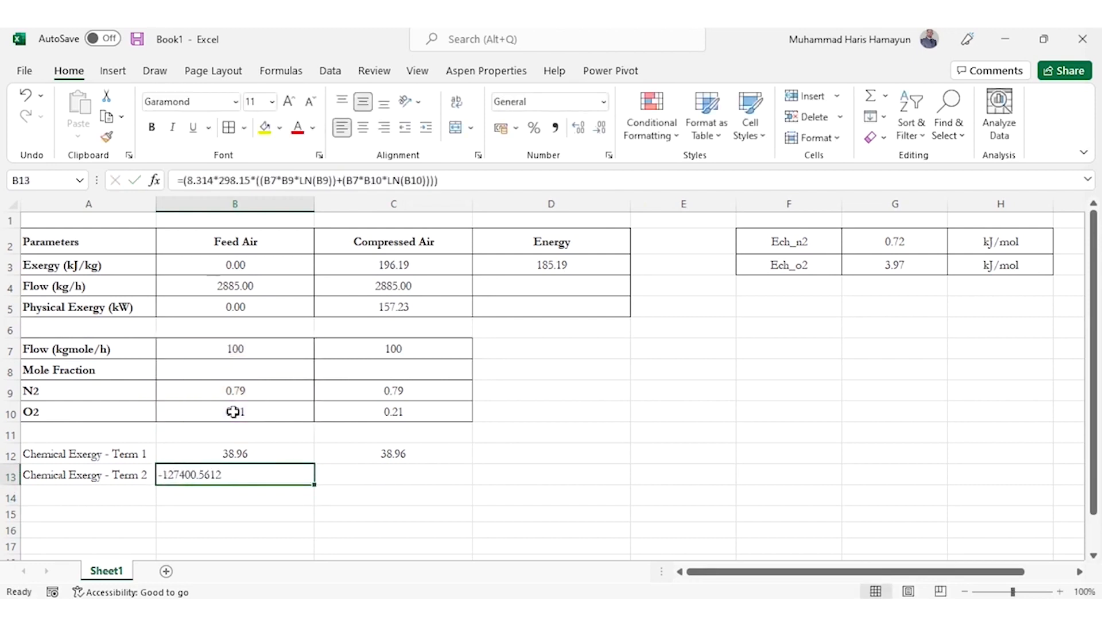
{"action": "left_click", "coordinate": [486, 185]}
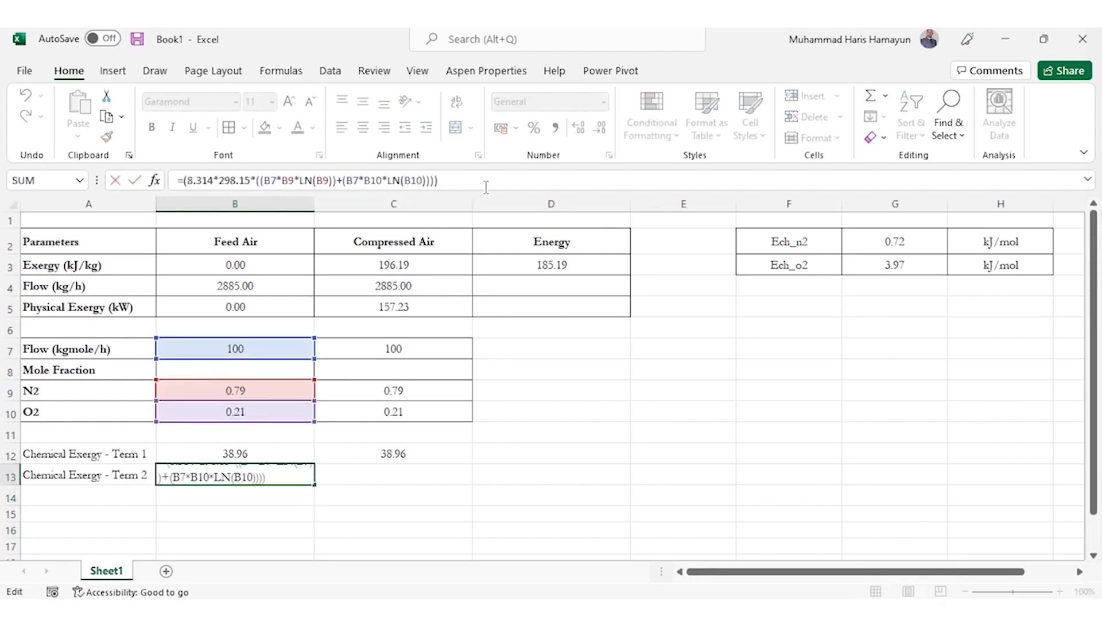
{"action": "type", "text": "/3600"}
{"action": "key", "text": "Return"}
{"action": "key", "text": "Up"}
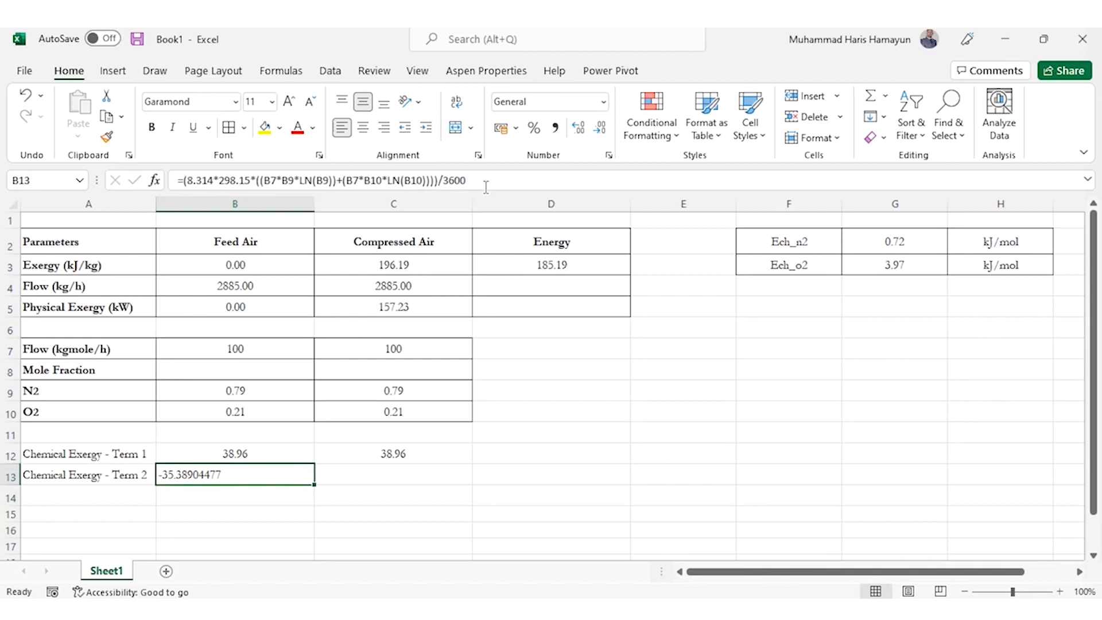
Apply the Number format to the Feed Air Term 2 value in B13 and center it horizontally
{"action": "left_click", "coordinate": [538, 101]}
{"action": "type", "text": "Number"}
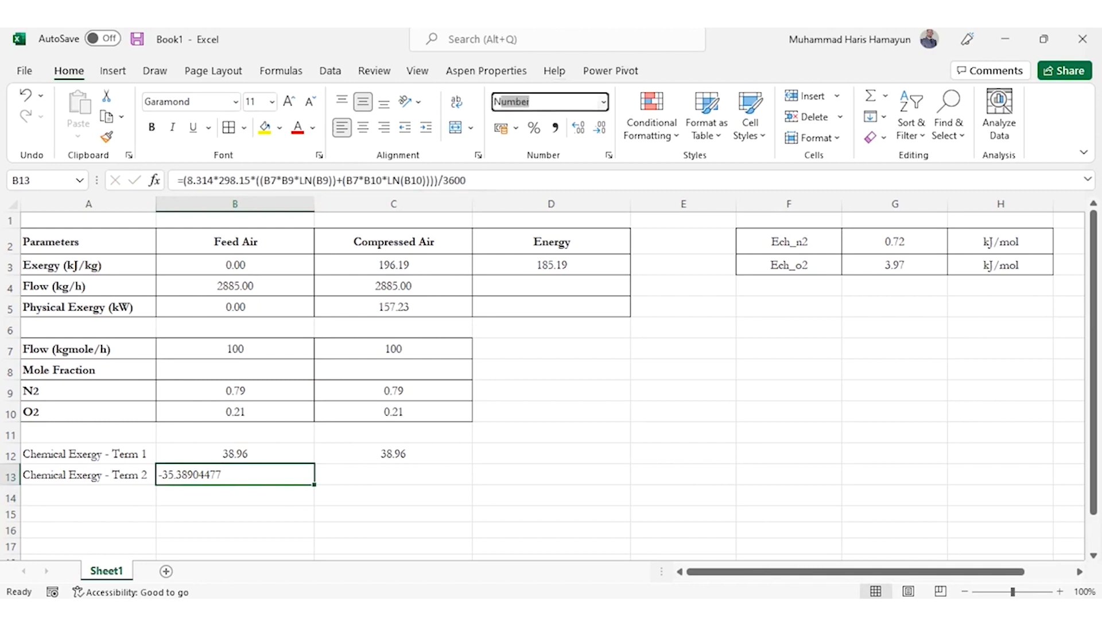
{"action": "key", "text": "Return"}
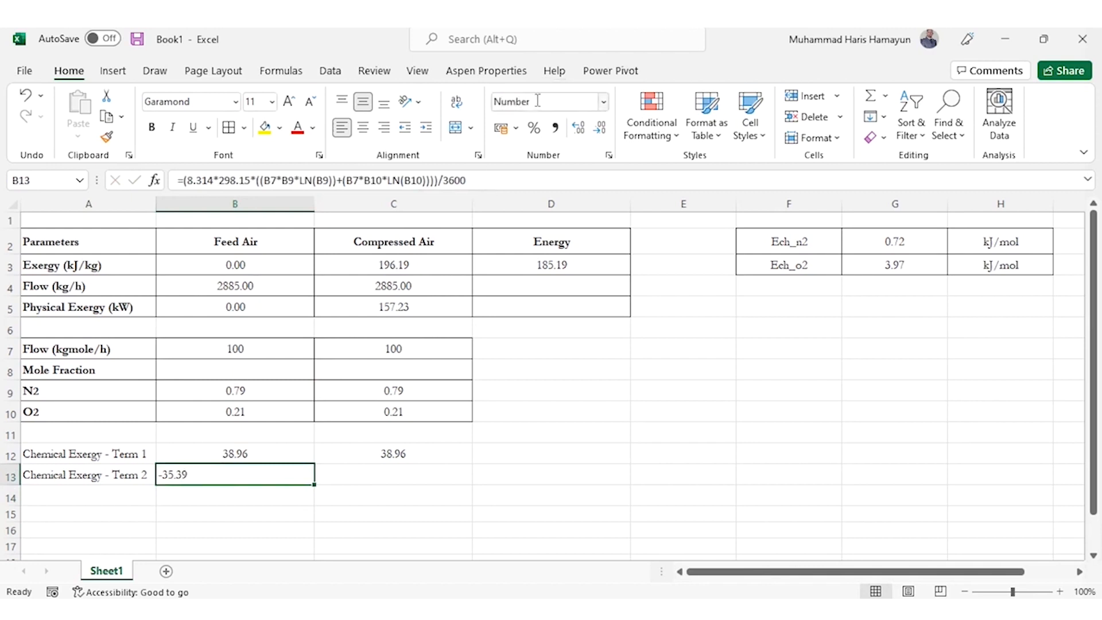
{"action": "left_click", "coordinate": [364, 131]}
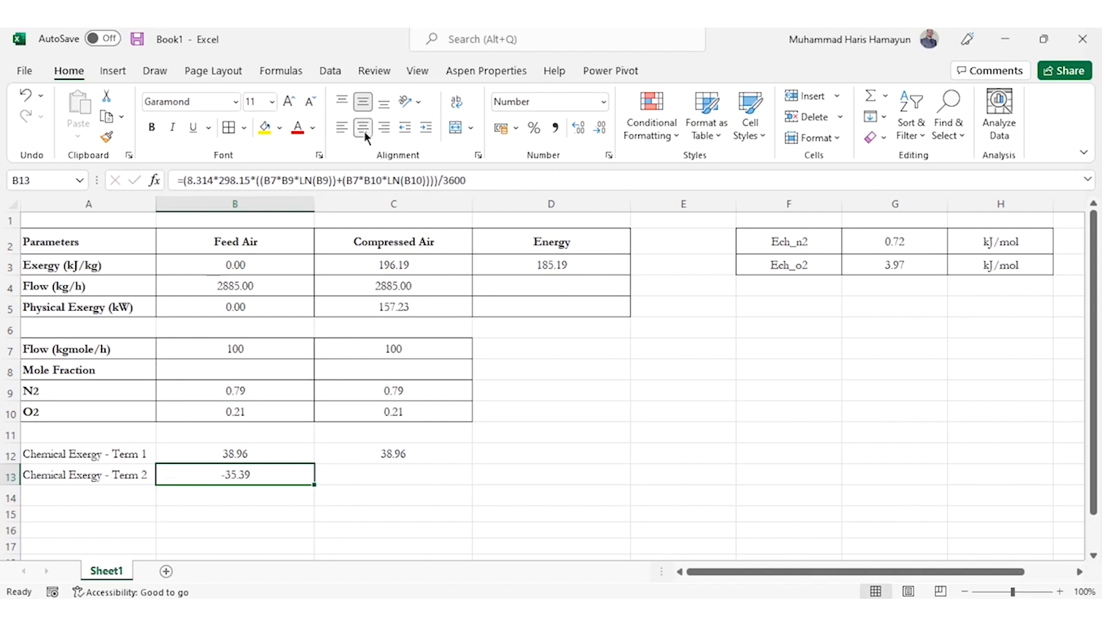
Copy the Term 2 formula from B13 to the Compressed Air cell C13
{"action": "key", "text": "ctrl+c"}
{"action": "key", "text": "Right"}
{"action": "key", "text": "ctrl+v"}
{"action": "key", "text": "Escape"}
Enter the row label "Chemical Exergy (kW)" in A14, below the Term 2 label
{"action": "key", "text": "Left"}
{"action": "key", "text": "Left"}
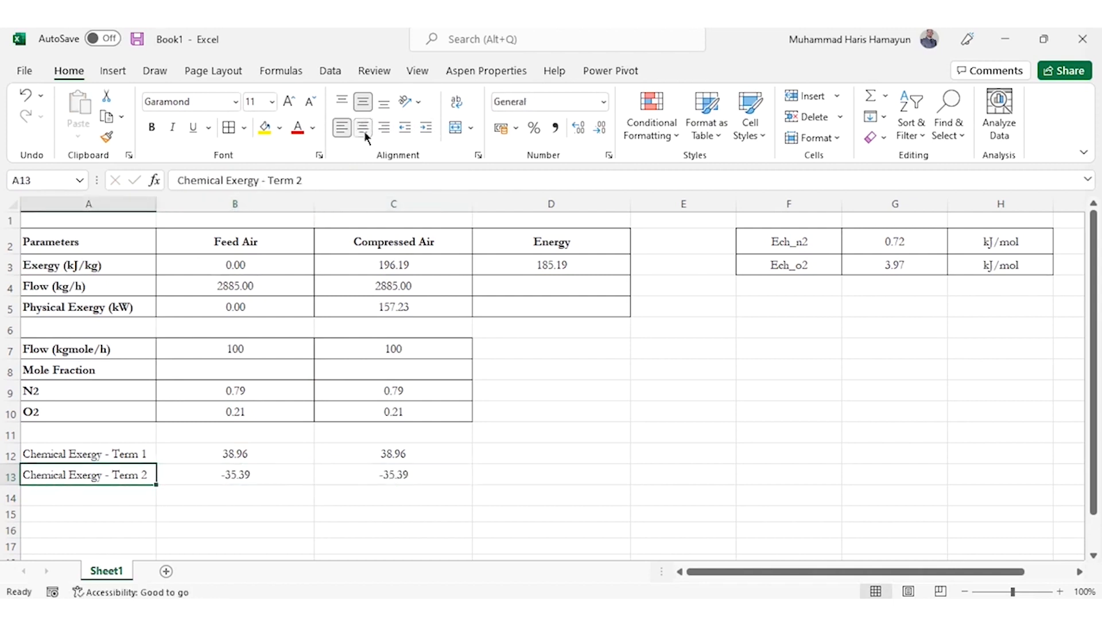
{"action": "key", "text": "Down"}
{"action": "type", "text": "Chemical Exergy (kW)"}
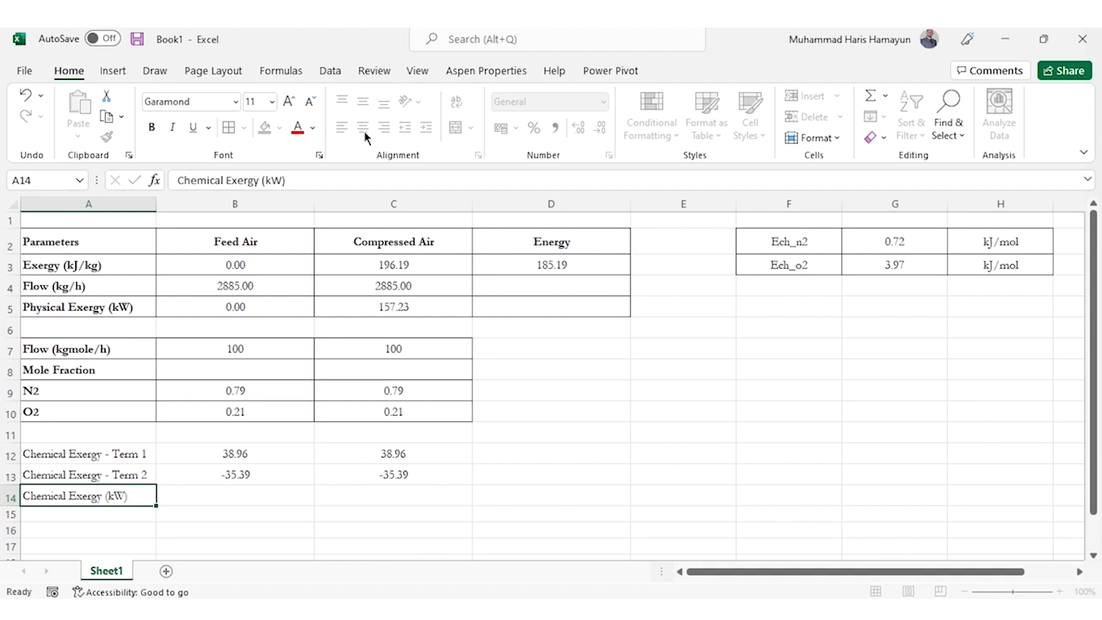
Calculate the Feed Air chemical exergy in B14 with the formula =B12+B13
{"action": "key", "text": "Tab"}
{"action": "type", "text": "="}
{"action": "key", "text": "Up"}
{"action": "key", "text": "Up"}
{"action": "type", "text": "+"}
{"action": "key", "text": "Up"}
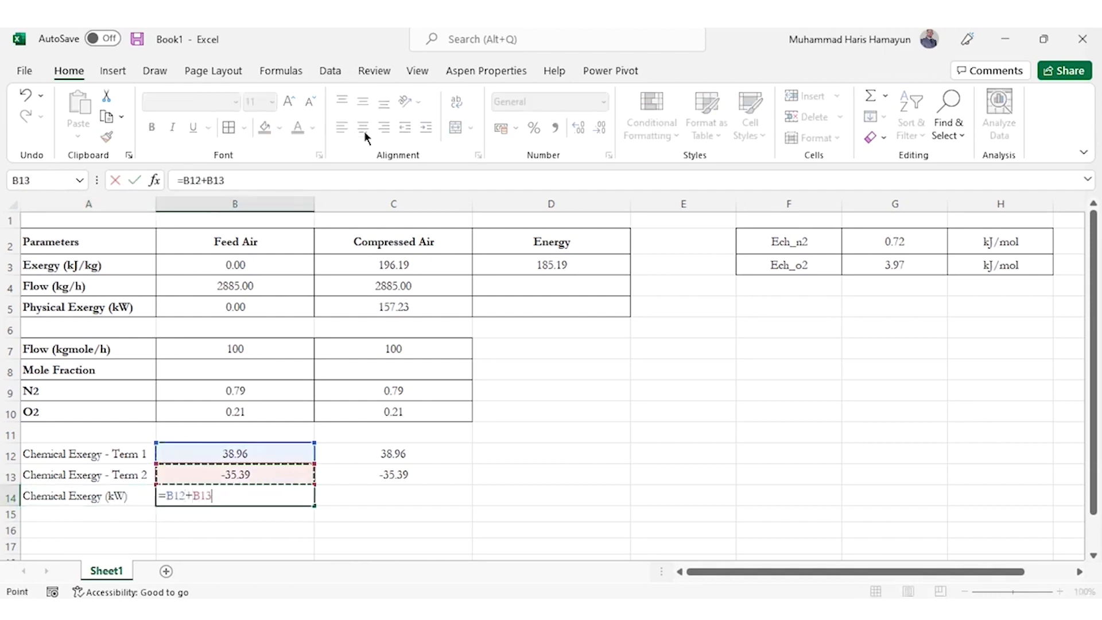
{"action": "key", "text": "Return"}
Copy the chemical exergy formula from B14 to the Compressed Air cell C14 and center both values horizontally
{"action": "key", "text": "Up"}
{"action": "key", "text": "ctrl+c"}
{"action": "key", "text": "Right"}
{"action": "key", "text": "ctrl+v"}
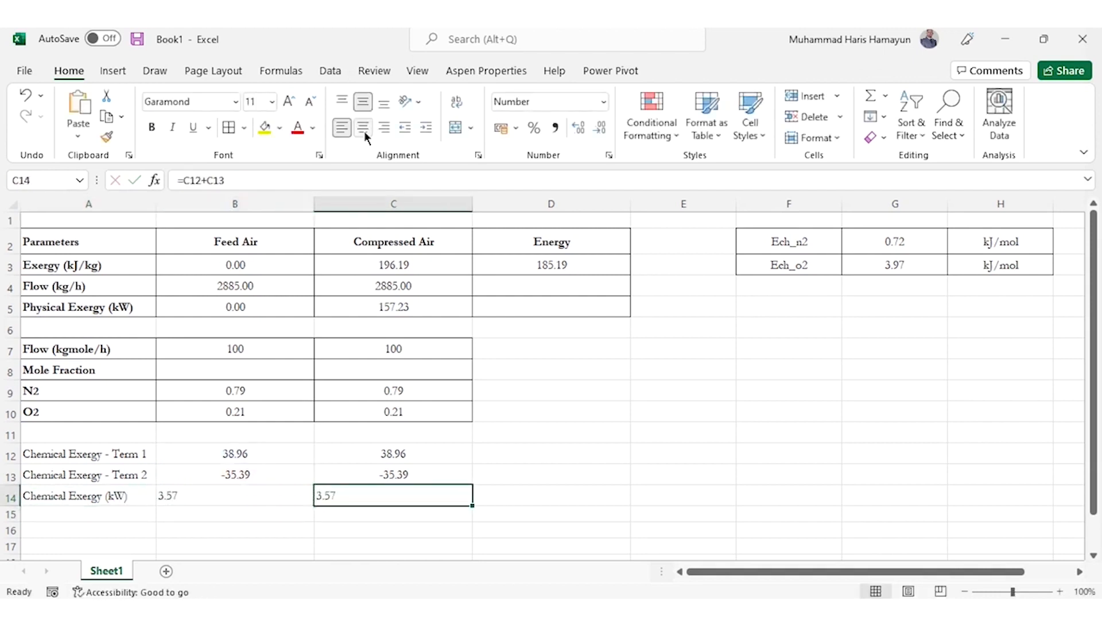
{"action": "key", "text": "Escape"}
{"action": "key", "text": "Left"}
{"action": "key", "text": "shift+Right"}
{"action": "left_click", "coordinate": [364, 131]}
Make the Chemical Exergy (kW) label in A14 bold and apply all borders to the chemical exergy block A12:C14
{"action": "key", "text": "Left"}
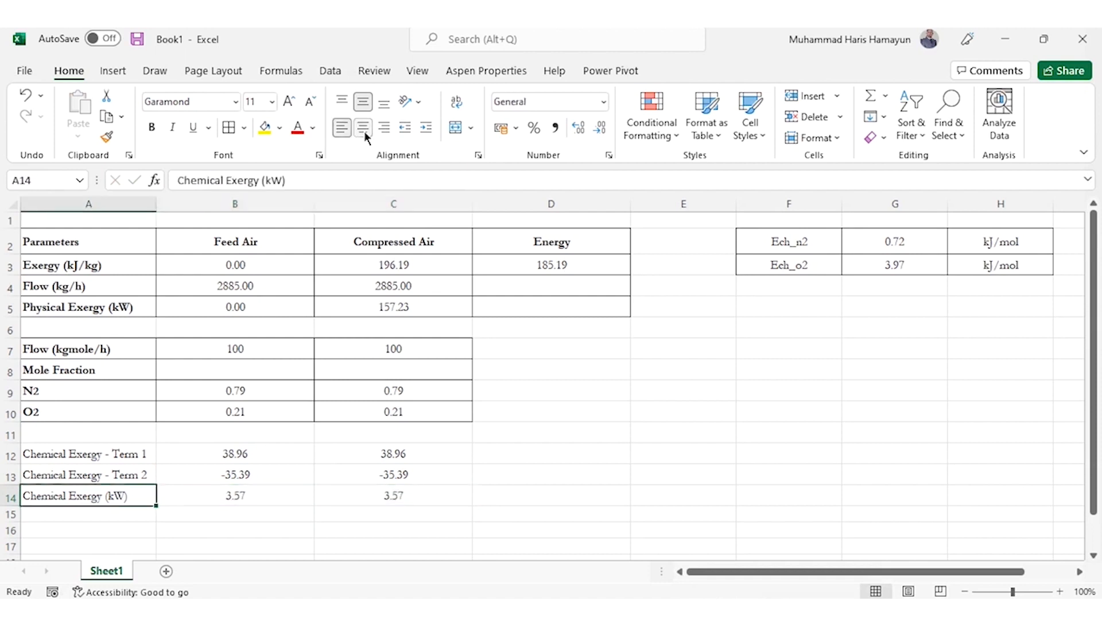
{"action": "key", "text": "ctrl+b"}
{"action": "key", "text": "Up"}
{"action": "key", "text": "Up"}
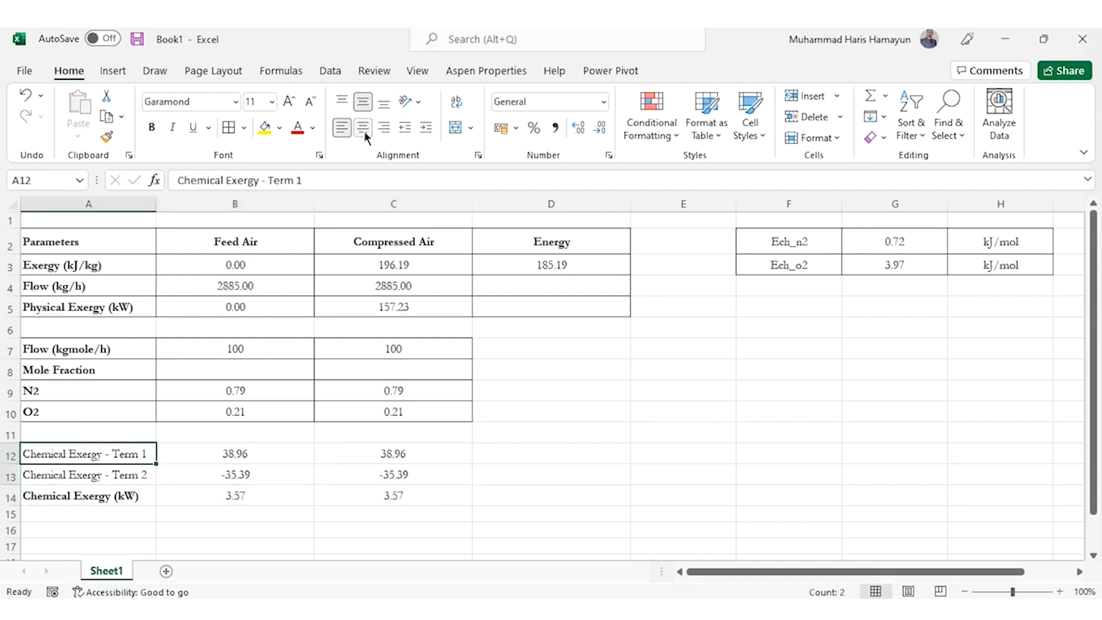
{"action": "key", "text": "shift+Down"}
{"action": "key", "text": "shift+Down"}
{"action": "key", "text": "shift+Right"}
{"action": "key", "text": "shift+Right"}
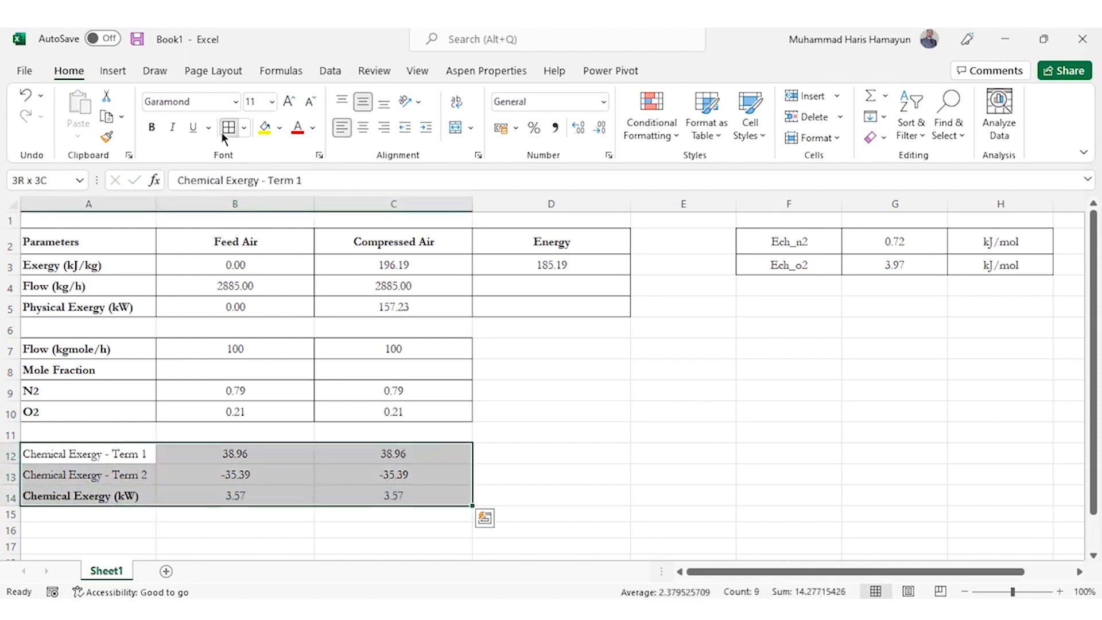
{"action": "key", "text": "Left"}
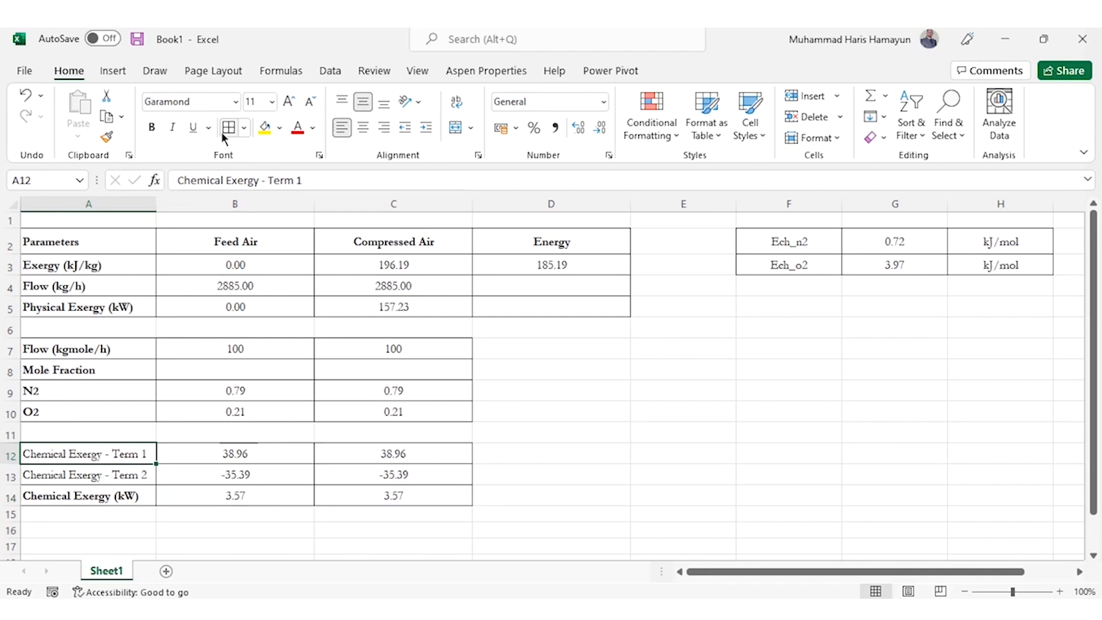
Enter the row label "Total Exergy (kW)" in A16, leaving one empty row below the chemical exergy block
{"action": "key", "text": "Down"}
{"action": "key", "text": "Down"}
{"action": "key", "text": "Down"}
{"action": "key", "text": "Down"}
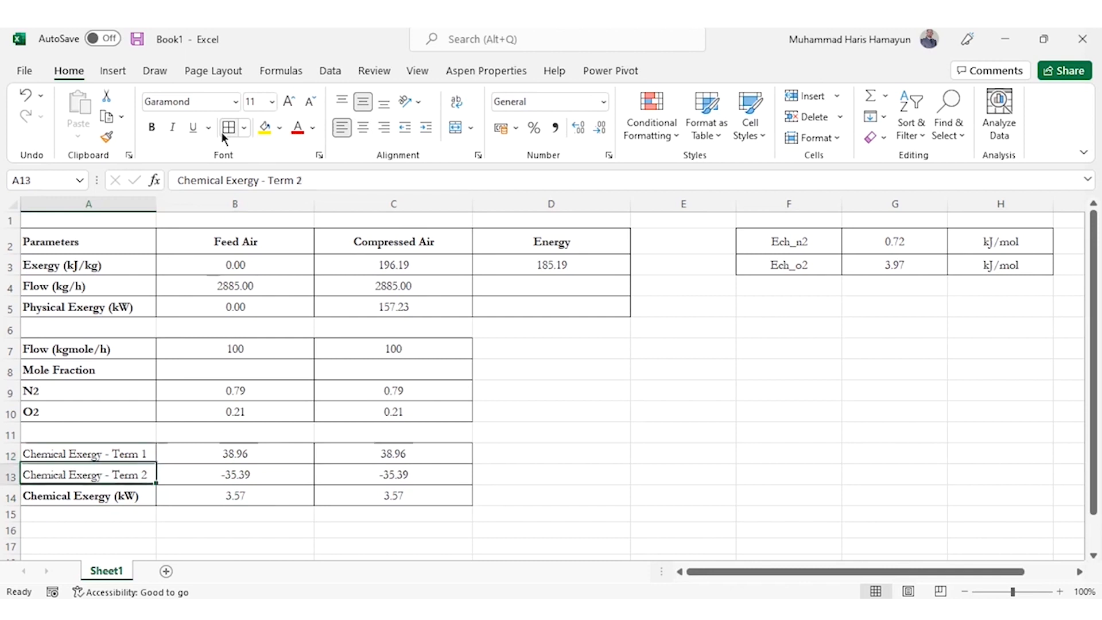
{"action": "type", "text": "Total Exergy (j"}
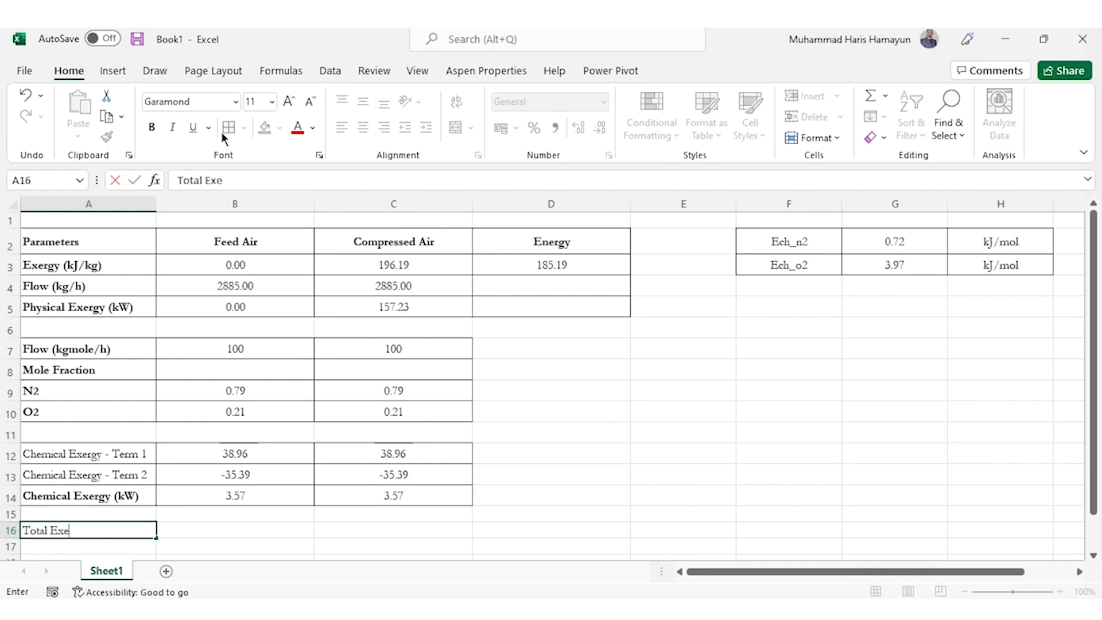
{"action": "key", "text": "BackSpace"}
{"action": "type", "text": "kW)"}
{"action": "key", "text": "Return"}
Calculate the Feed Air total exergy in B16 as chemical plus physical exergy with the formula =B14+B5
{"action": "key", "text": "Up"}
{"action": "key", "text": "Right"}
{"action": "type", "text": "="}
{"action": "key", "text": "Down"}
{"action": "key", "text": "Down"}
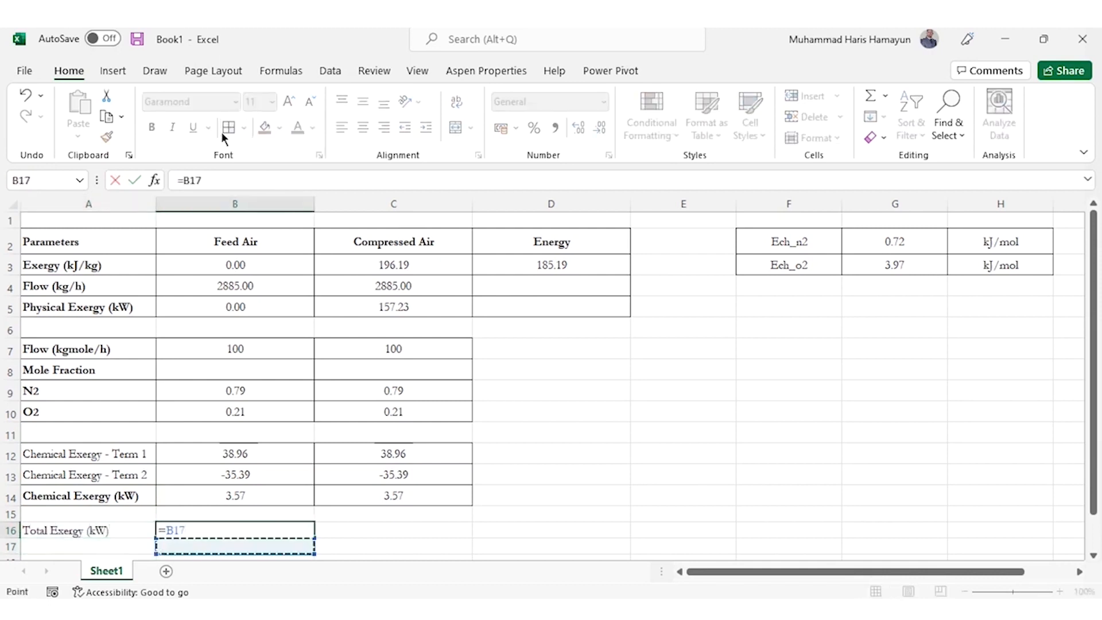
{"action": "key", "text": "Up"}
{"action": "key", "text": "Up"}
{"action": "key", "text": "Up"}
{"action": "key", "text": "Up"}
{"action": "type", "text": "+"}
Copy the total exergy formula from B16 to the Compressed Air cell C16 and center both values horizontally
{"action": "key", "text": "Up"}
{"action": "key", "text": "Up"}
{"action": "key", "text": "Up"}
{"action": "key", "text": "Up"}
{"action": "key", "text": "Up"}
{"action": "key", "text": "Up"}
{"action": "key", "text": "Up"}
{"action": "key", "text": "Up"}
{"action": "key", "text": "Up"}
{"action": "key", "text": "Up"}
{"action": "key", "text": "Up"}
{"action": "key", "text": "Return"}
{"action": "key", "text": "Up"}
{"action": "key", "text": "ctrl+c"}
{"action": "key", "text": "Right"}
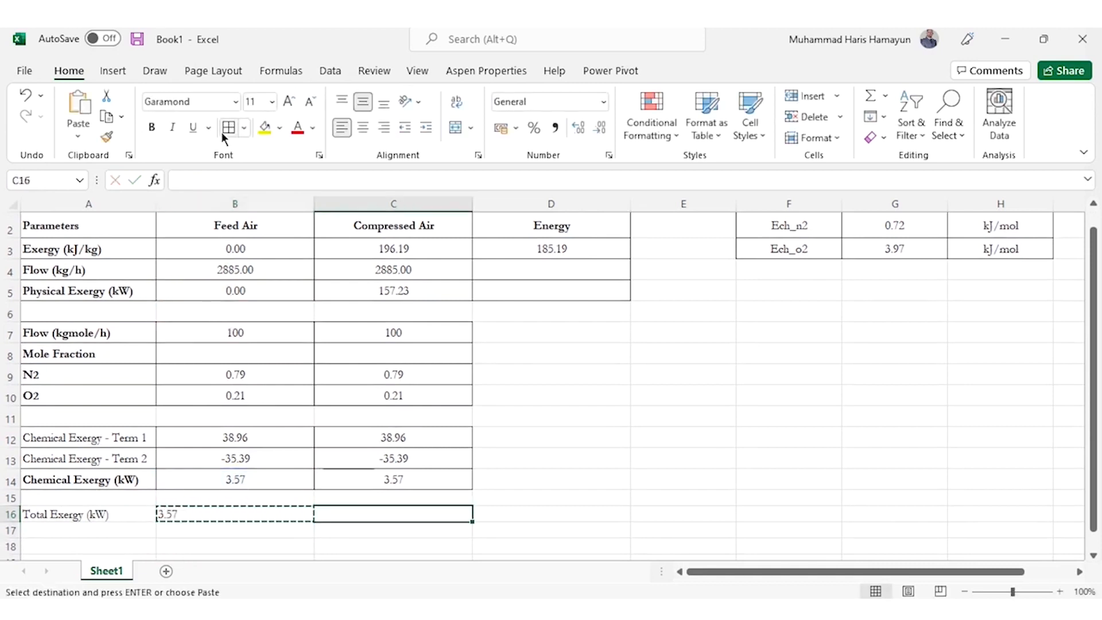
{"action": "key", "text": "ctrl+v"}
{"action": "key", "text": "Escape"}
{"action": "key", "text": "Left"}
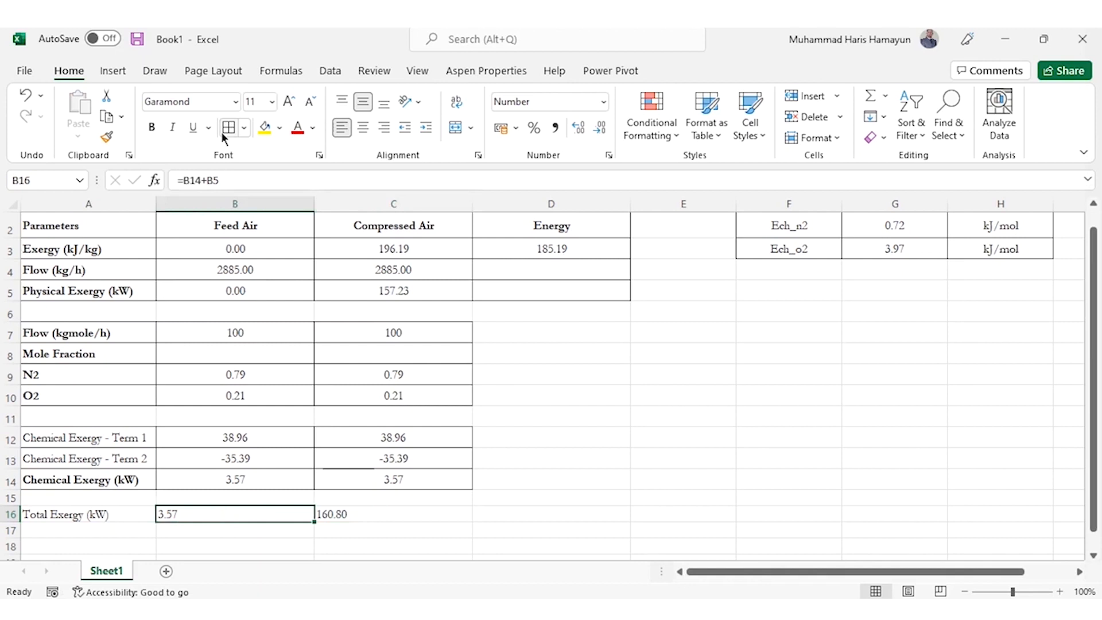
{"action": "key", "text": "Left"}
{"action": "key", "text": "Right"}
{"action": "key", "text": "shift+Right"}
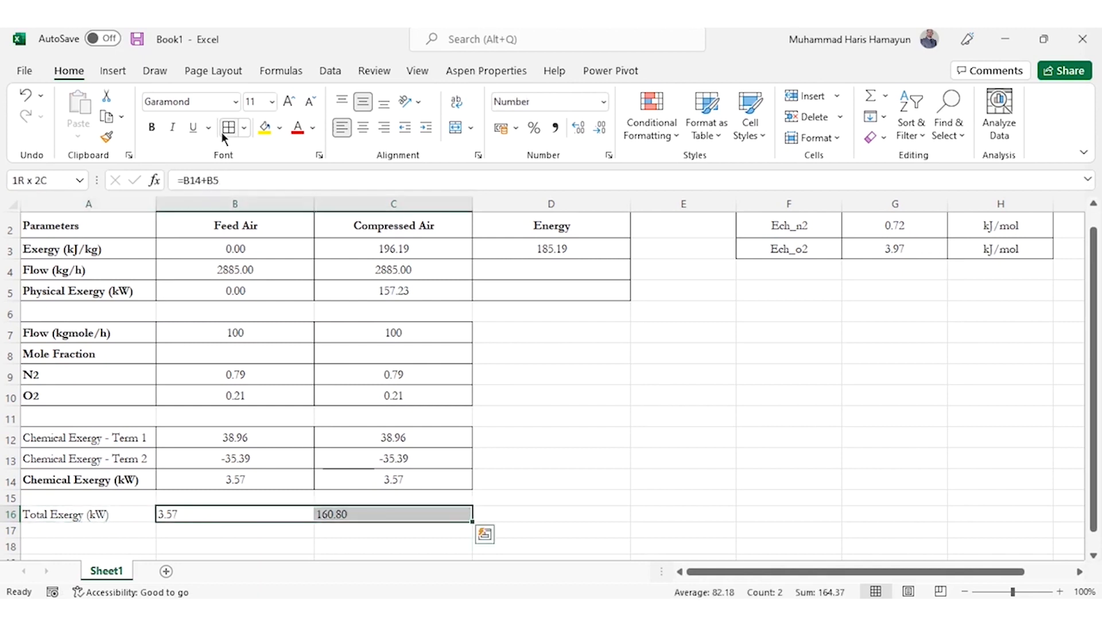
{"action": "left_click", "coordinate": [364, 128]}
Link the Energy column's total exergy cell D16 to the Energy exergy value in row 3
{"action": "key", "text": "Right"}
{"action": "key", "text": "Right"}
{"action": "type", "text": "="}
{"action": "key", "text": "Up"}
{"action": "key", "text": "Up"}
{"action": "key", "text": "Up"}
{"action": "key", "text": "Up"}
{"action": "key", "text": "Up"}
{"action": "key", "text": "Up"}
{"action": "key", "text": "Up"}
{"action": "key", "text": "Up"}
{"action": "key", "text": "Up"}
{"action": "key", "text": "Up"}
{"action": "key", "text": "Up"}
{"action": "key", "text": "Up"}
{"action": "key", "text": "Up"}
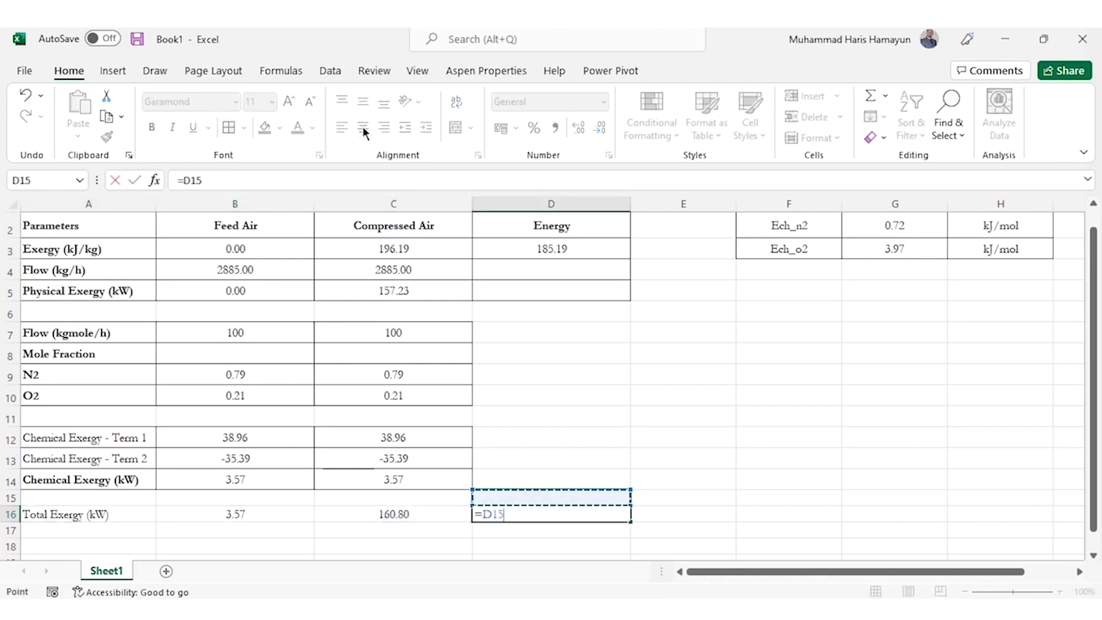
{"action": "key", "text": "Return"}
Copy the Feed Air, Compressed Air and Energy headers from B2:D2 into row 15 above the total exergy values
{"action": "key", "text": "Up"}
{"action": "key", "text": "ctrl+Up"}
{"action": "key", "text": "Up"}
{"action": "key", "text": "Left"}
{"action": "key", "text": "Left"}
{"action": "key", "text": "shift+Right"}
{"action": "key", "text": "shift+Right"}
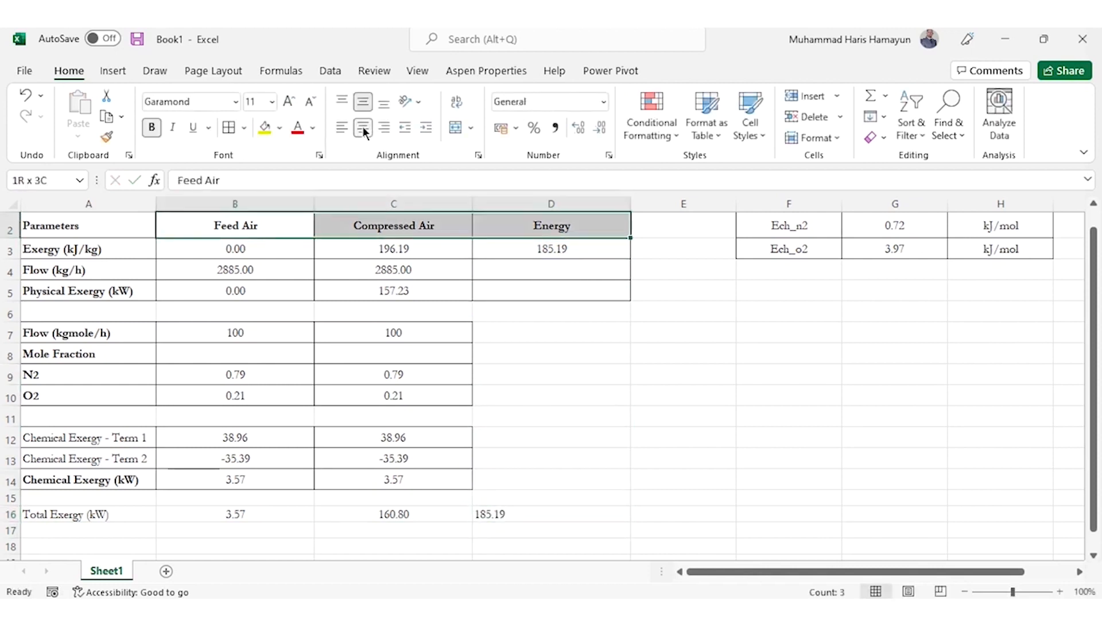
{"action": "key", "text": "ctrl+c"}
{"action": "key", "text": "Down"}
{"action": "key", "text": "Down"}
{"action": "key", "text": "Down"}
{"action": "key", "text": "Down"}
{"action": "key", "text": "Down"}
{"action": "key", "text": "Down"}
{"action": "key", "text": "Down"}
{"action": "key", "text": "Down"}
{"action": "key", "text": "Down"}
{"action": "key", "text": "Down"}
{"action": "key", "text": "Down"}
{"action": "key", "text": "Down"}
{"action": "key", "text": "Down"}
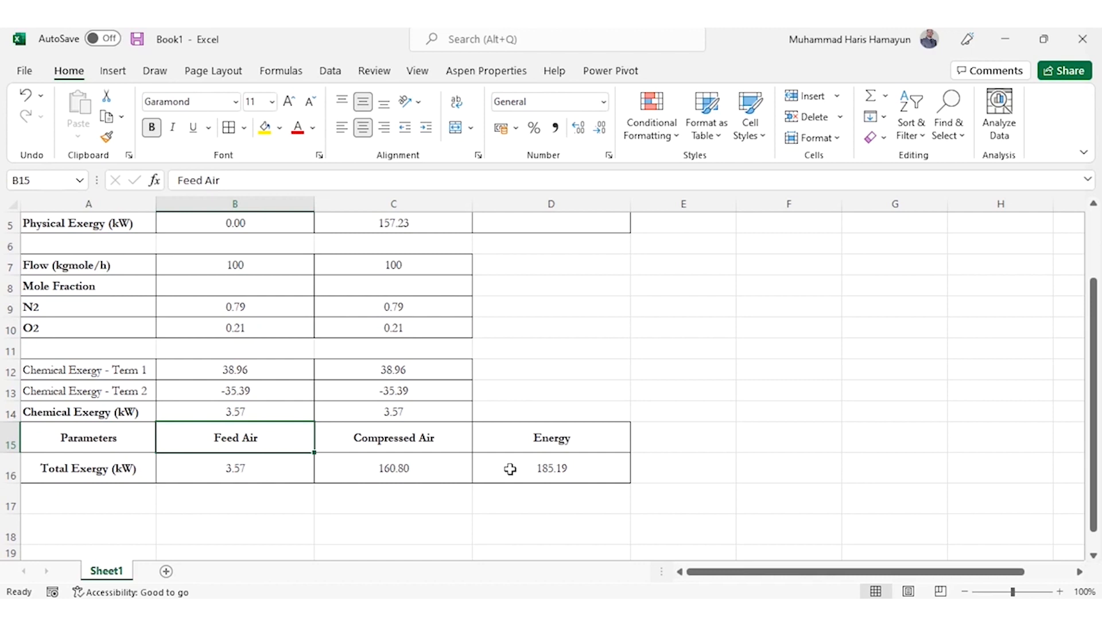
Enter the row label "% Exergy Efficiency" in A18, below the total exergy table
{"action": "key", "text": "Down"}
{"action": "key", "text": "Down"}
{"action": "key", "text": "Down"}
{"action": "key", "text": "Left"}
{"action": "type", "text": "%"}
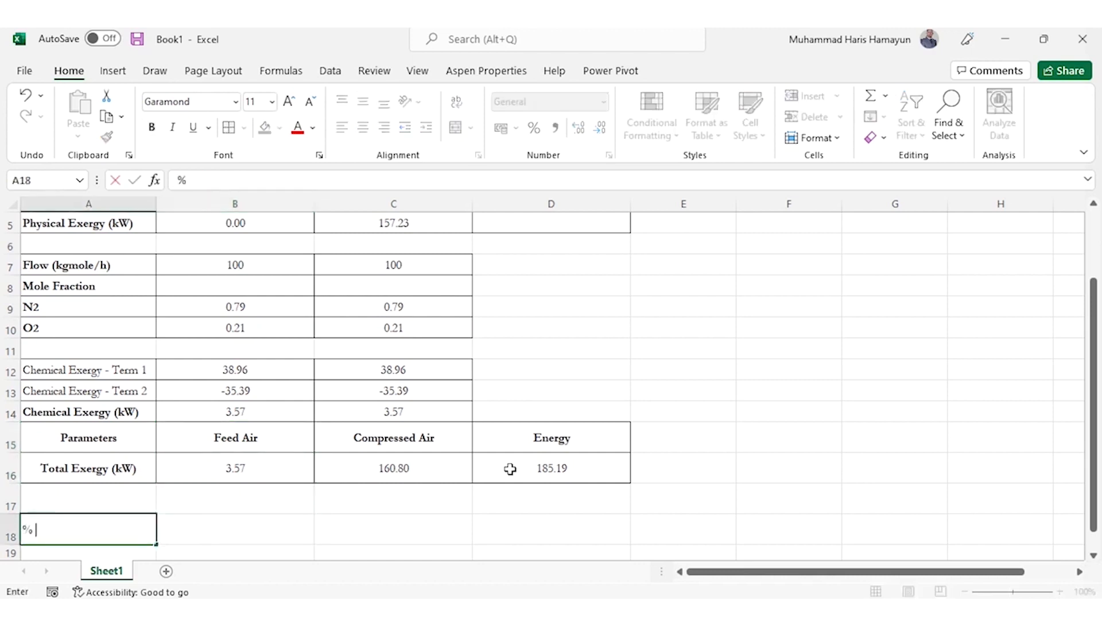
{"action": "type", "text": " Exergy Efficiency"}
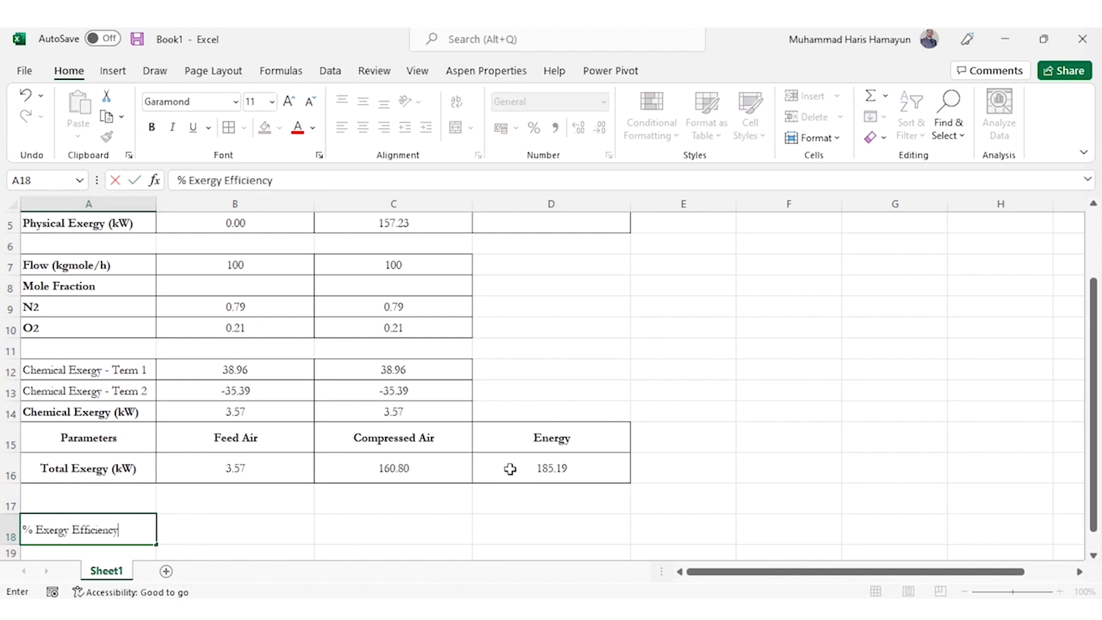
Calculate the exergy efficiency in B18 with the formula =(C16-B16)/D16*100
{"action": "key", "text": "Tab"}
{"action": "type", "text": "=("}
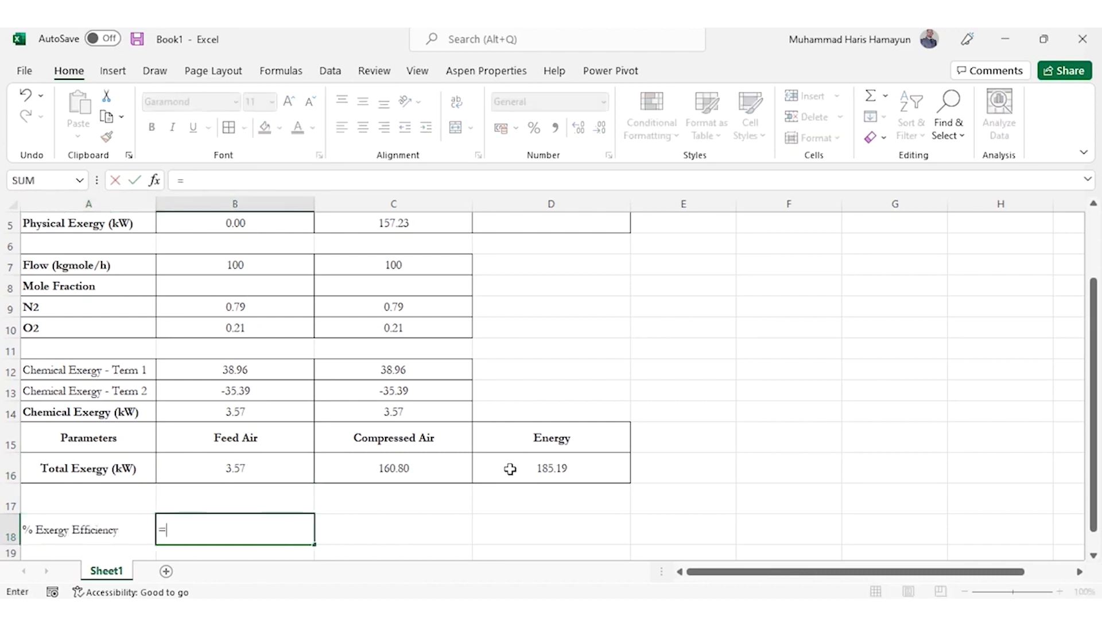
{"action": "key", "text": "Down"}
{"action": "key", "text": "Right"}
{"action": "type", "text": "-"}
{"action": "key", "text": "Up"}
{"action": "key", "text": "Up"}
{"action": "type", "text": ")/"}
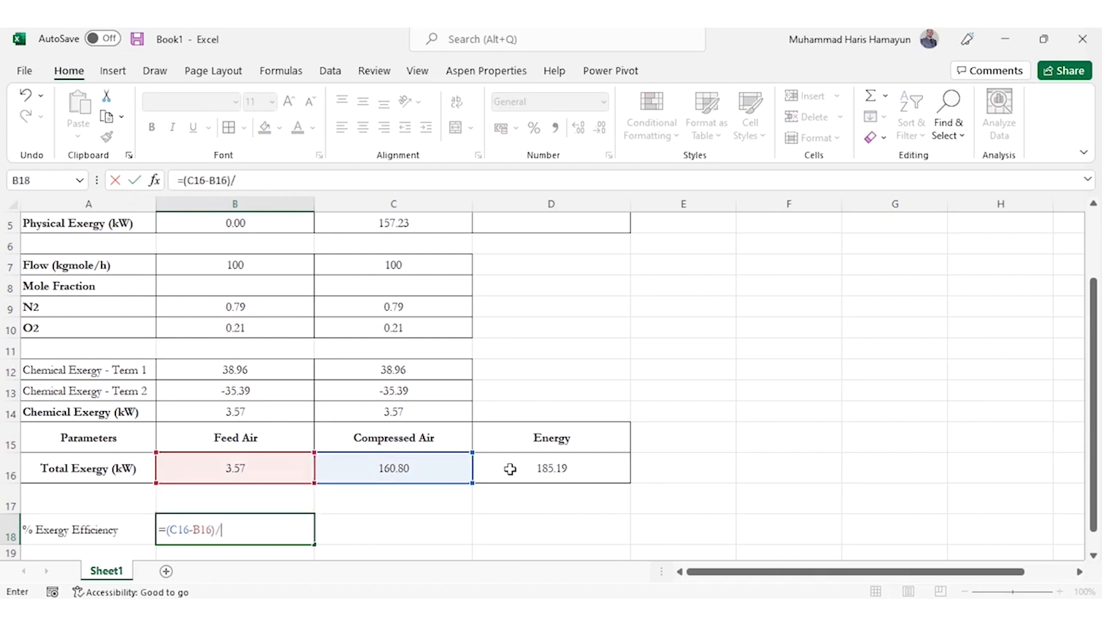
{"action": "left_click", "coordinate": [510, 469]}
{"action": "type", "text": "*100"}
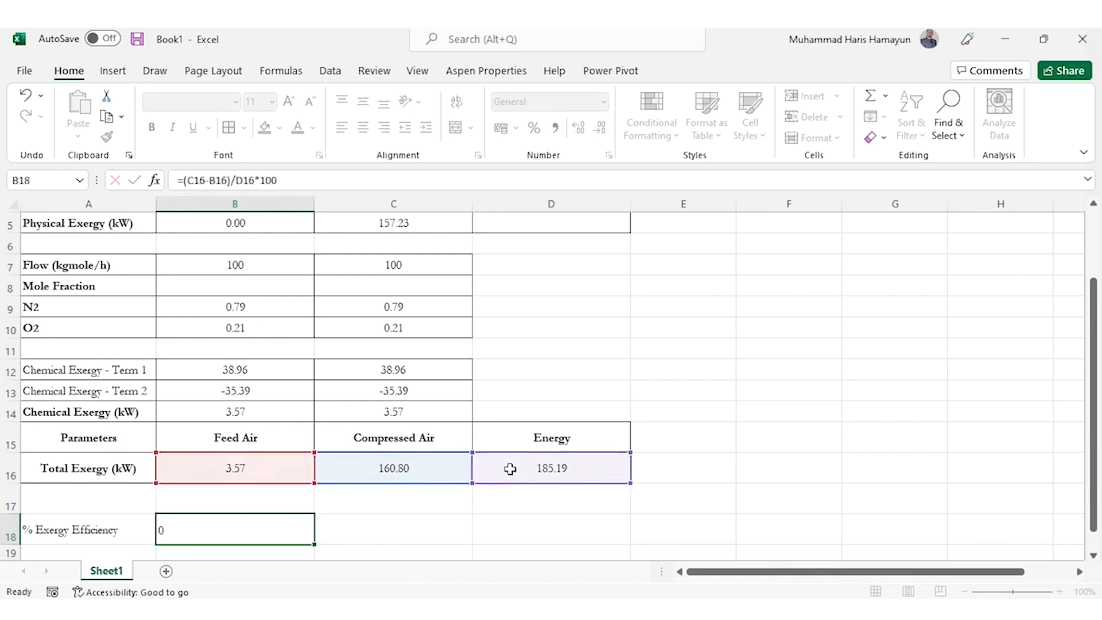
{"action": "key", "text": "ctrl+Return"}
Apply the Number format to the exergy efficiency value in B18
{"action": "left_click", "coordinate": [566, 96]}
{"action": "type", "text": "Number"}
{"action": "key", "text": "Return"}
Enter the row label "Exergy Destruction" in A19, below the efficiency label
{"action": "key", "text": "Down"}
{"action": "key", "text": "Down"}
{"action": "key", "text": "Down"}
{"action": "key", "text": "Up"}
{"action": "key", "text": "Up"}
{"action": "key", "text": "Left"}
{"action": "type", "text": "Exerg"}
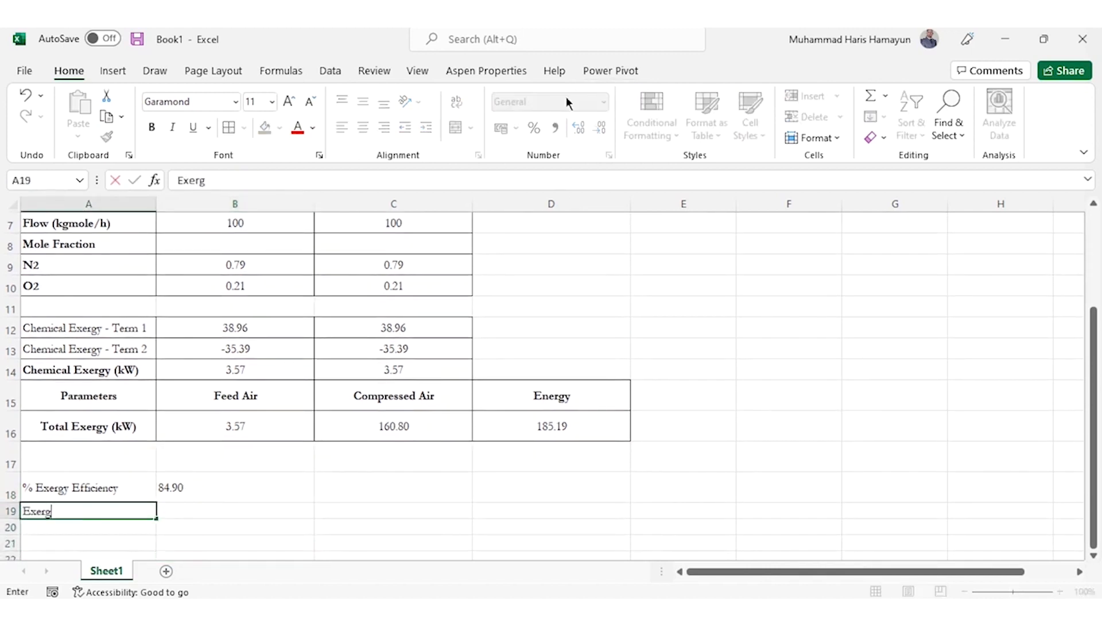
{"action": "type", "text": "y Destruction"}
Enter the units % in C18 for the exergy efficiency and kW in C19 for the exergy destruction
{"action": "key", "text": "Right"}
{"action": "key", "text": "Right"}
{"action": "key", "text": "Up"}
{"action": "type", "text": "%"}
{"action": "key", "text": "Return"}
{"action": "type", "text": "kW"}
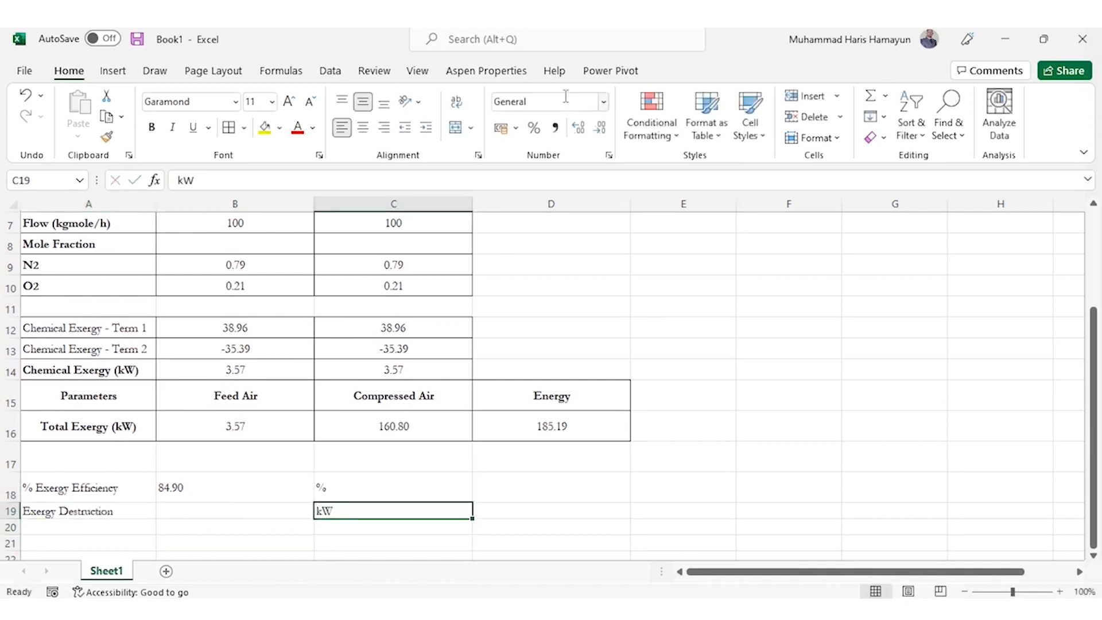
Calculate the exergy destruction in B19 with the formula =(B16+D16)-C16
{"action": "key", "text": "Left"}
{"action": "type", "text": "=("}
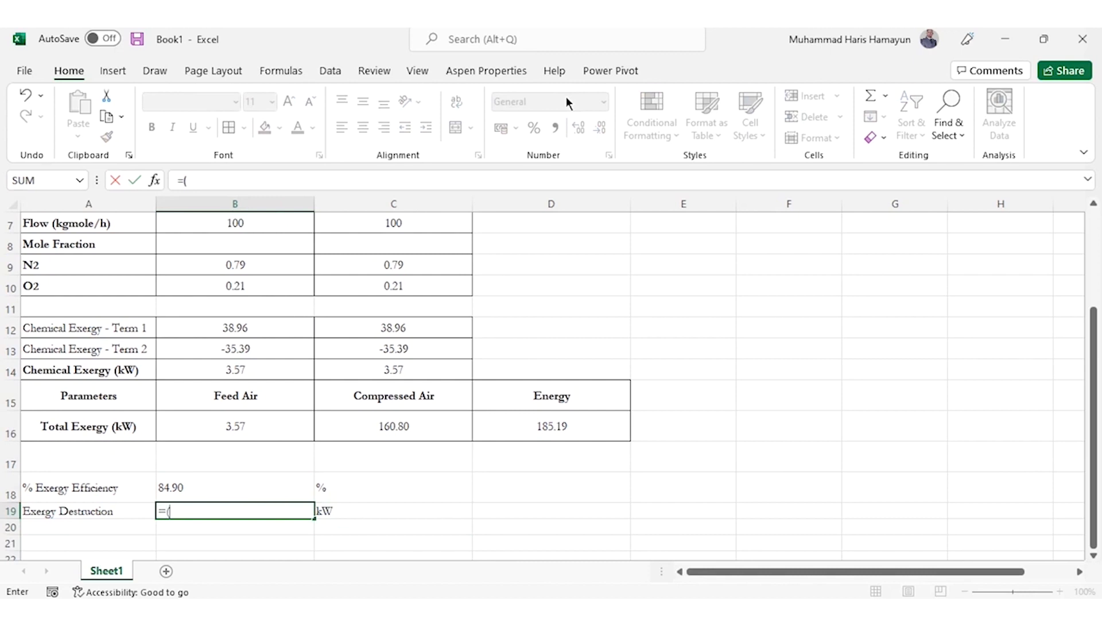
{"action": "key", "text": "Up"}
{"action": "key", "text": "Up"}
{"action": "key", "text": "Up"}
{"action": "type", "text": "+"}
{"action": "key", "text": "Up"}
{"action": "key", "text": "Up"}
{"action": "key", "text": "Up"}
{"action": "key", "text": "Right"}
{"action": "key", "text": "Right"}
{"action": "key", "text": "Right"}
{"action": "key", "text": "Left"}
{"action": "type", "text": ")-"}
{"action": "key", "text": "Up"}
{"action": "key", "text": "Up"}
{"action": "key", "text": "Up"}
{"action": "key", "text": "Right"}
{"action": "key", "text": "Return"}
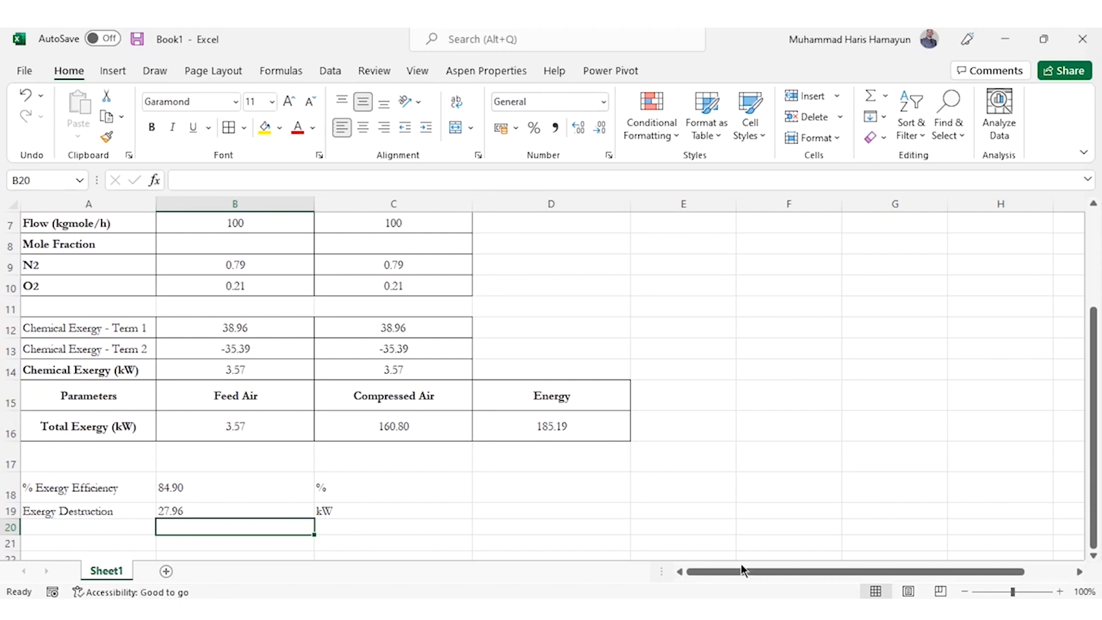
Calculate an alternative exergy efficiency in D18 as total output over total input with the formula =(C16)/(D16+B16)*100
{"action": "left_click", "coordinate": [604, 478]}
{"action": "left_click", "coordinate": [541, 478]}
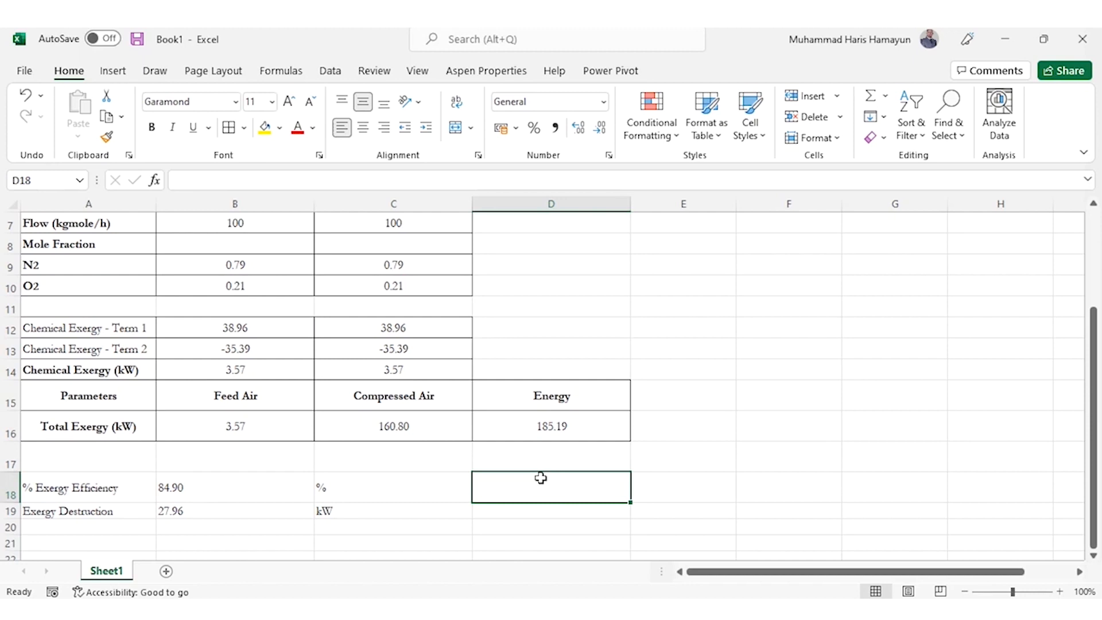
{"action": "type", "text": "=("}
{"action": "key", "text": "Up"}
{"action": "key", "text": "Up"}
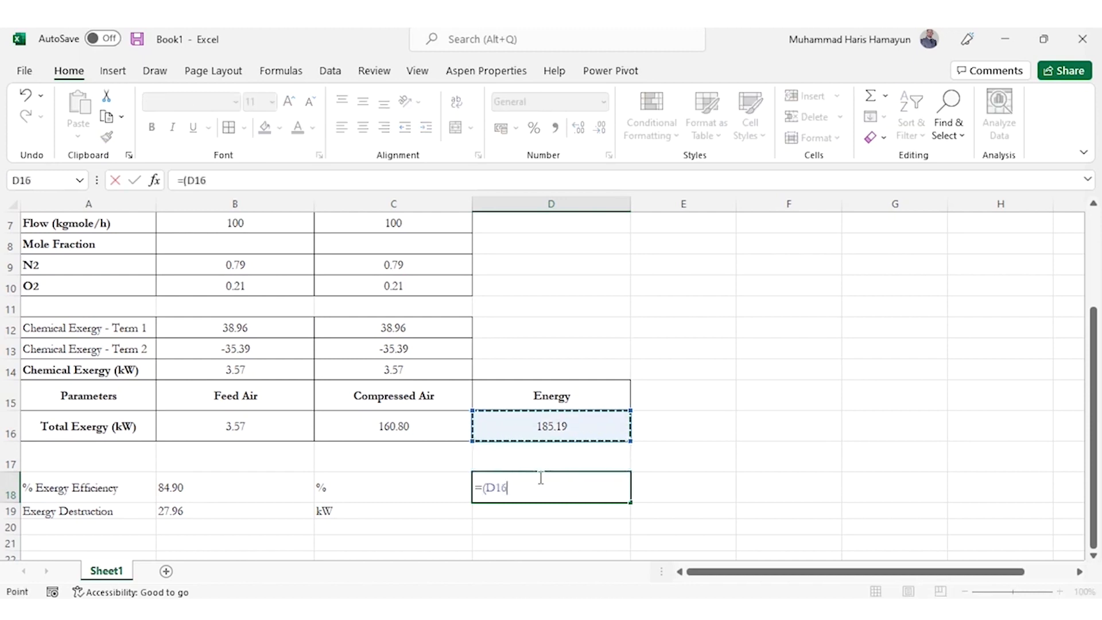
{"action": "key", "text": "Left"}
{"action": "type", "text": ")/("}
{"action": "key", "text": "Up"}
{"action": "key", "text": "Up"}
{"action": "type", "text": "+"}
{"action": "key", "text": "Up"}
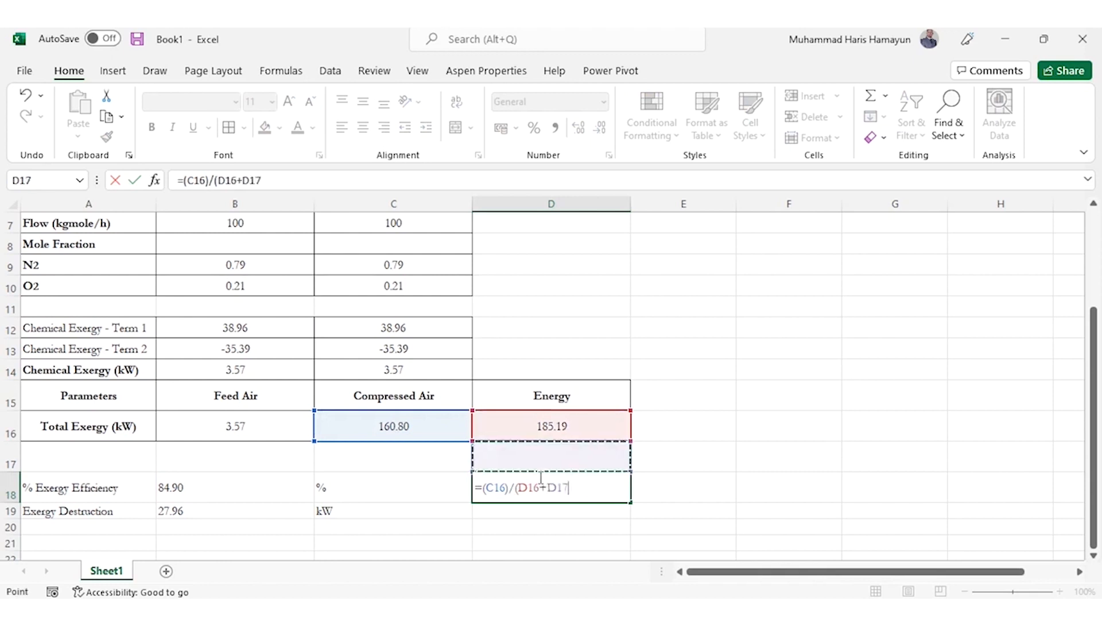
{"action": "key", "text": "Up"}
{"action": "key", "text": "Left"}
{"action": "key", "text": "Left"}
{"action": "type", "text": ")*100"}
{"action": "key", "text": "Return"}
Apply the Number format to the alternative efficiency value in D18
{"action": "left_click", "coordinate": [541, 478]}
{"action": "left_click", "coordinate": [531, 103]}
{"action": "type", "text": "Number"}
{"action": "key", "text": "Return"}
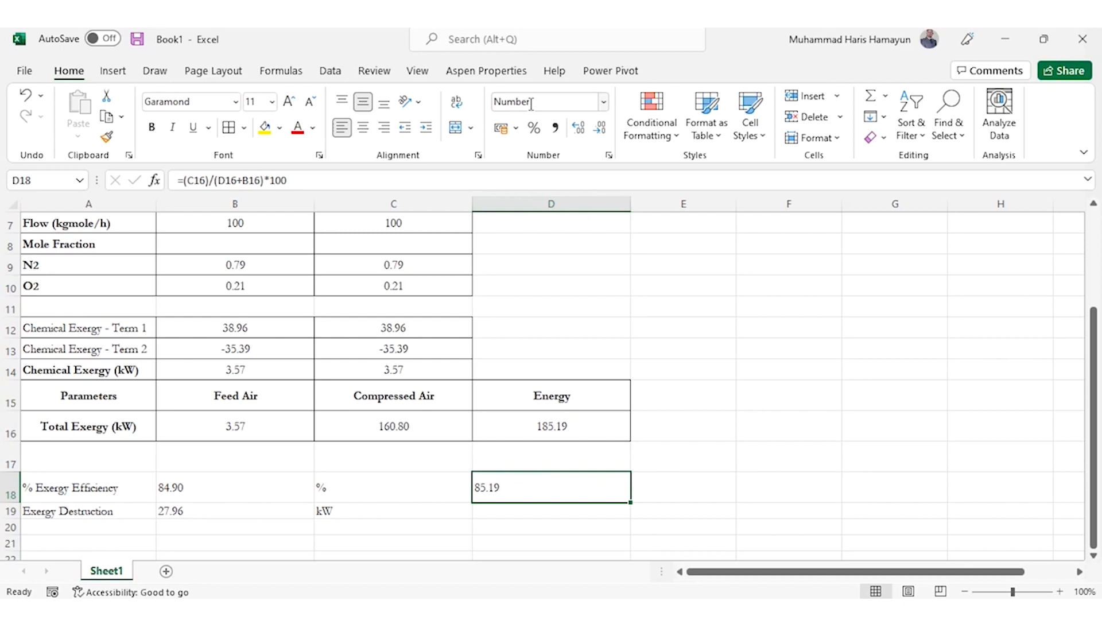
Review the formulas behind the exergy efficiency, the exergy destruction and the chemical exergy values in rows 12 to 14
{"action": "key", "text": "Left"}
{"action": "key", "text": "Left"}
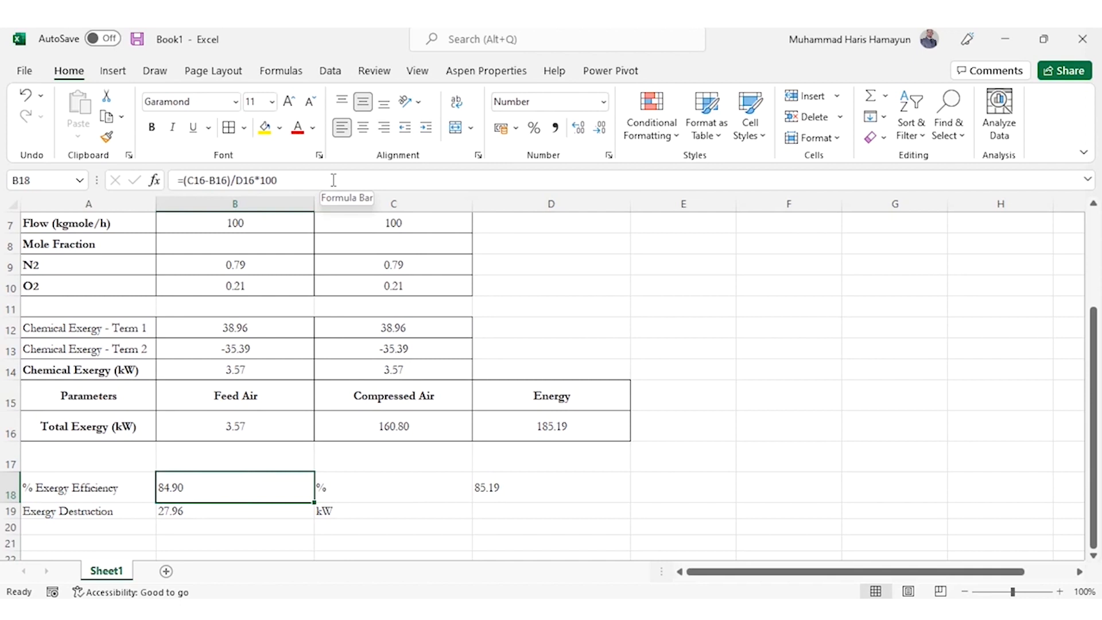
{"action": "key", "text": "Down"}
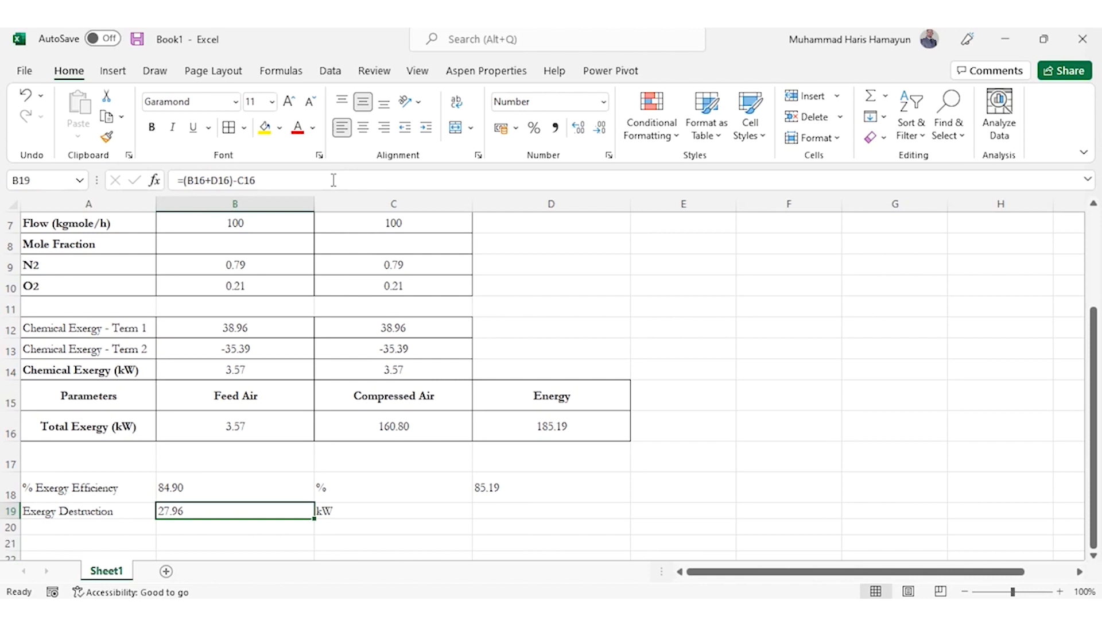
{"action": "key", "text": "ctrl+Up"}
{"action": "key", "text": "ctrl+Up"}
{"action": "key", "text": "ctrl+Up"}
{"action": "key", "text": "ctrl+Up"}
{"action": "key", "text": "ctrl+Up"}
{"action": "key", "text": "ctrl+Up"}
{"action": "key", "text": "ctrl+Up"}
{"action": "key", "text": "ctrl+Up"}
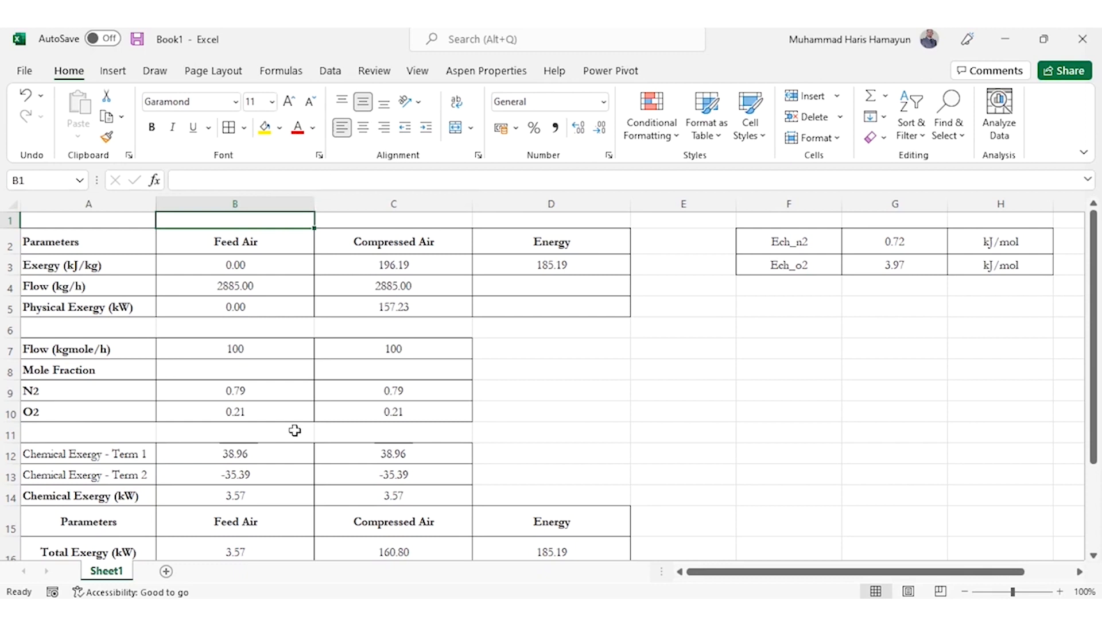
{"action": "left_click", "coordinate": [293, 453]}
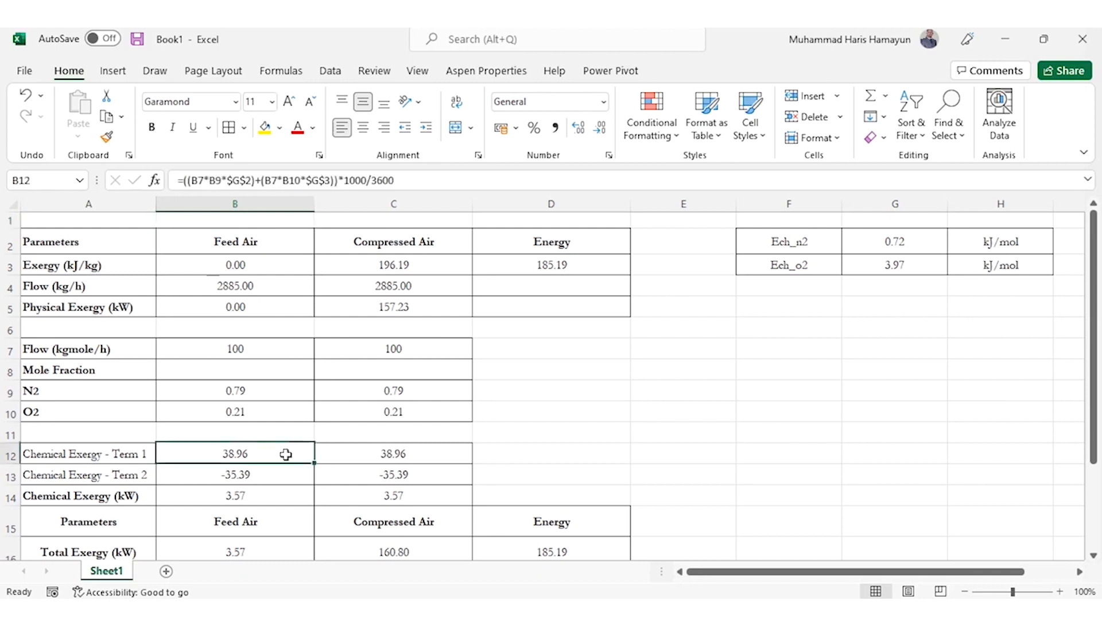
{"action": "key", "text": "Right"}
{"action": "key", "text": "Left"}
{"action": "key", "text": "Down"}
{"action": "key", "text": "Right"}
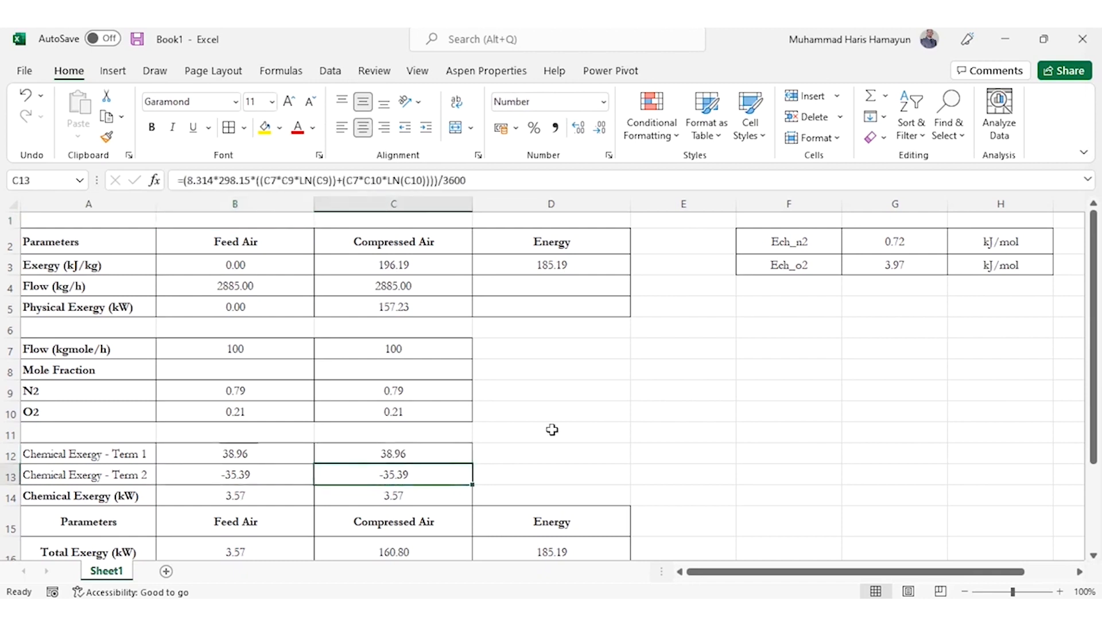
{"action": "key", "text": "Left"}
{"action": "key", "text": "Down"}
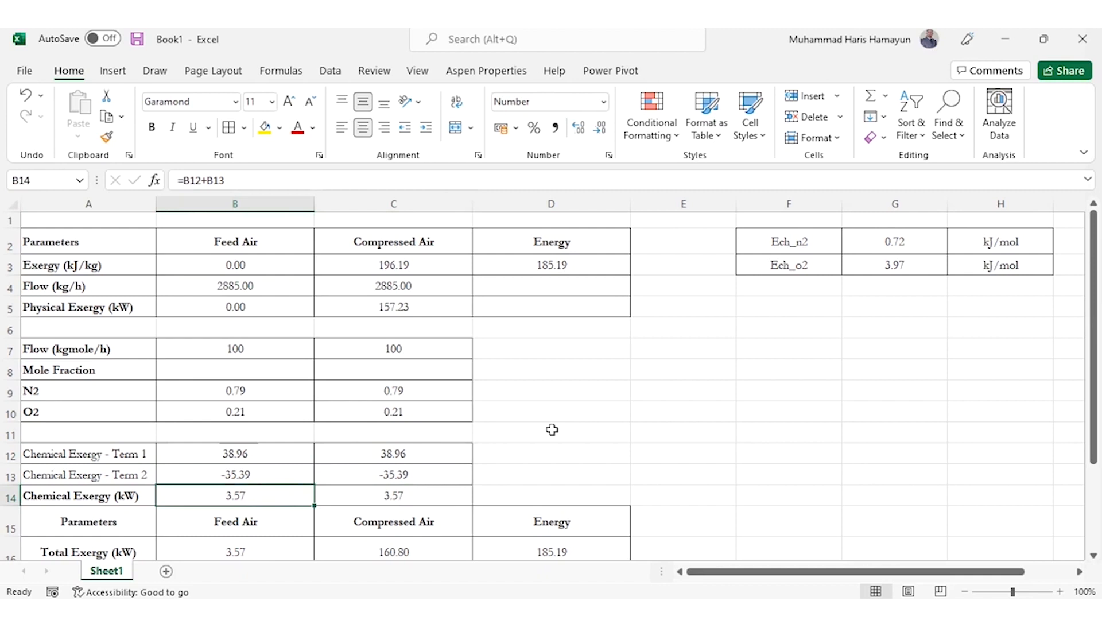